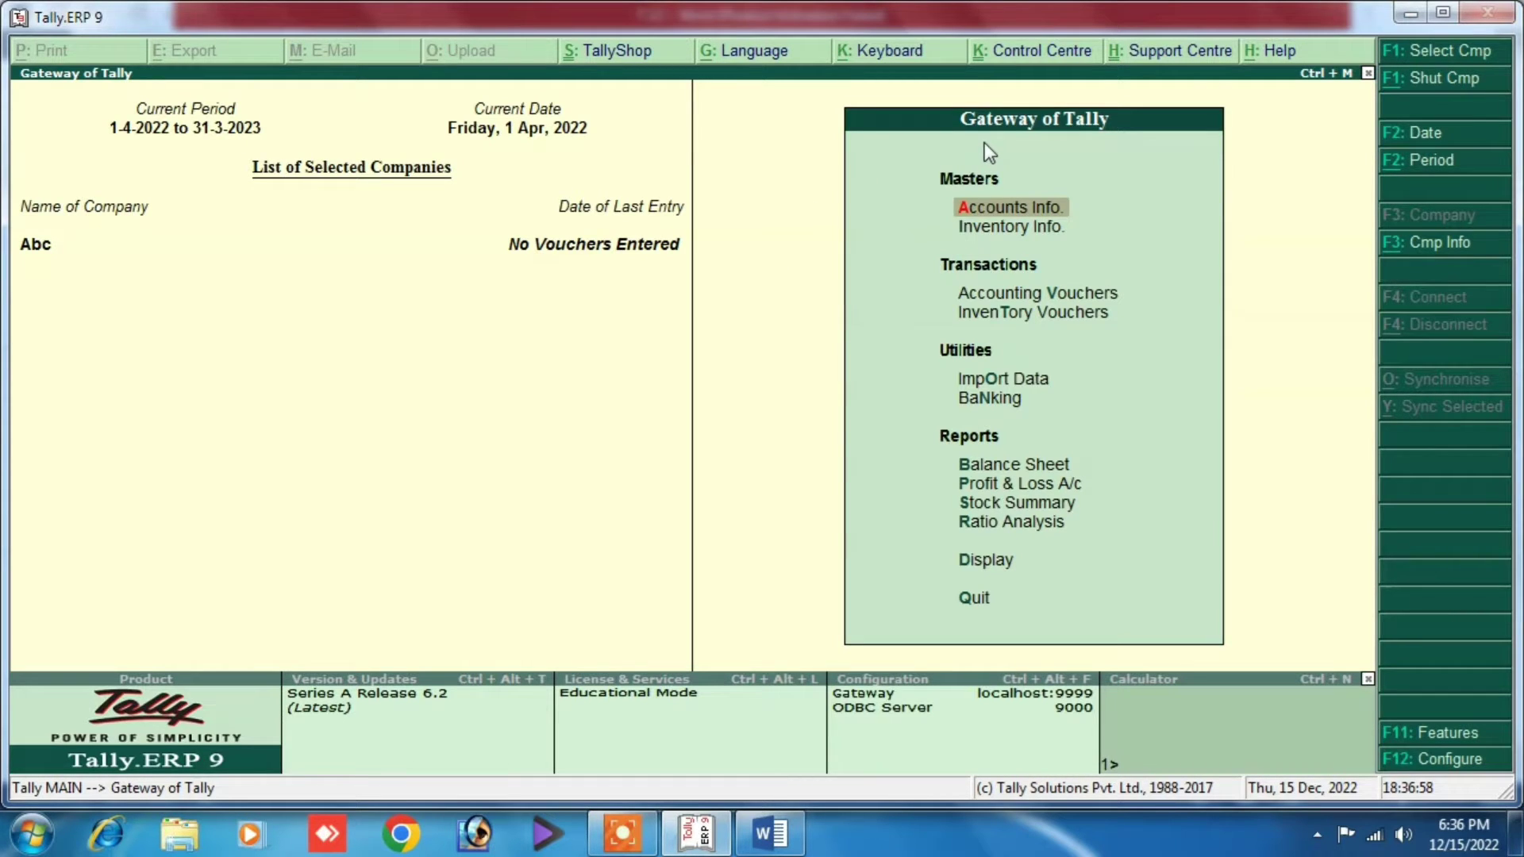
Consult the start of the shortcut list in the T 12 Word document, and view the list of companies in Tally.ERP 9.
click(770, 829)
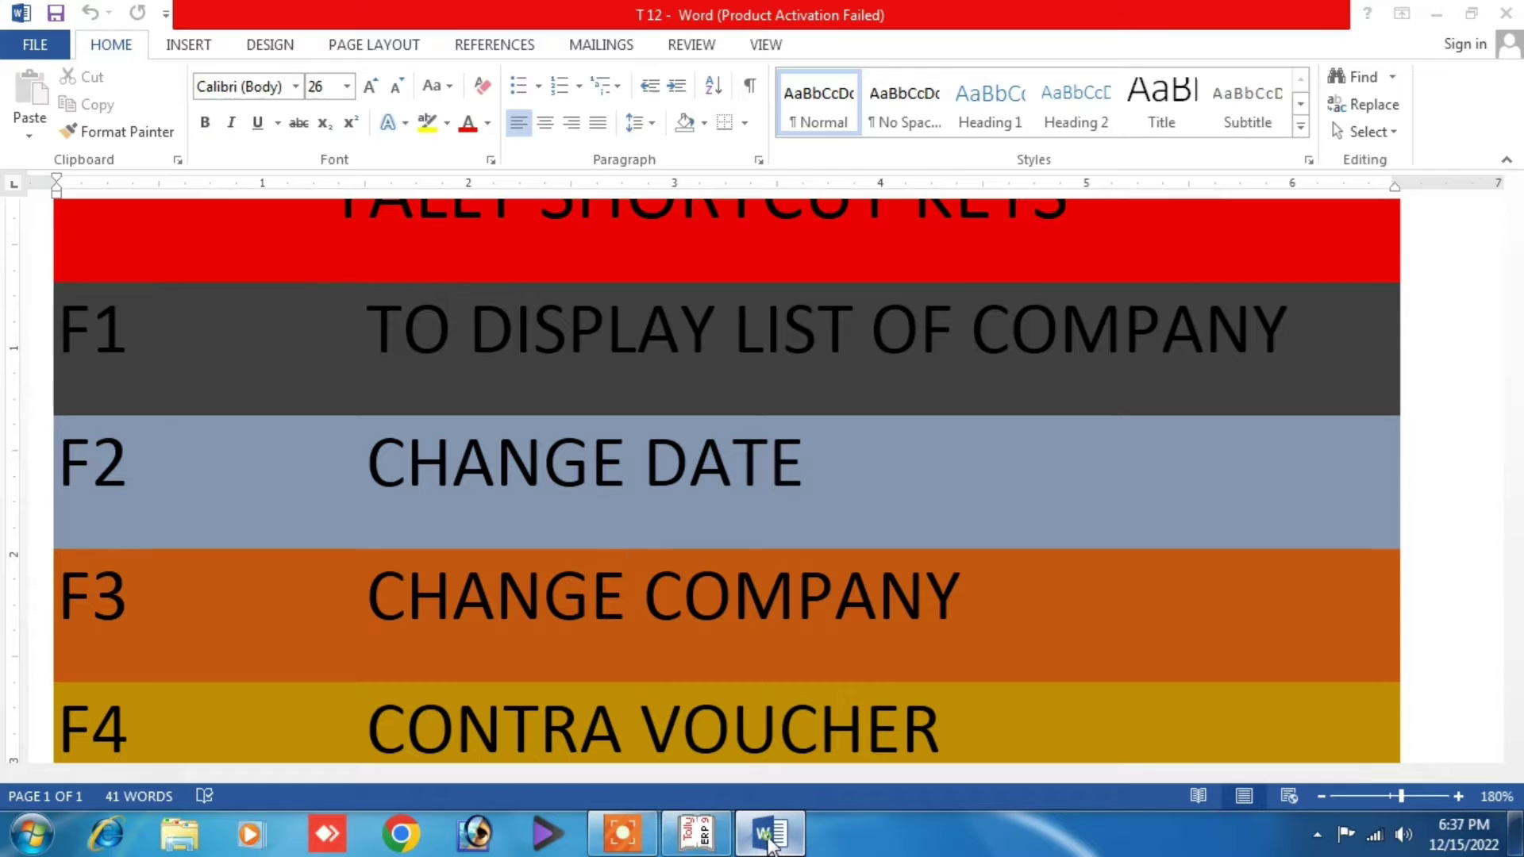
scroll(227, 411, up, 3)
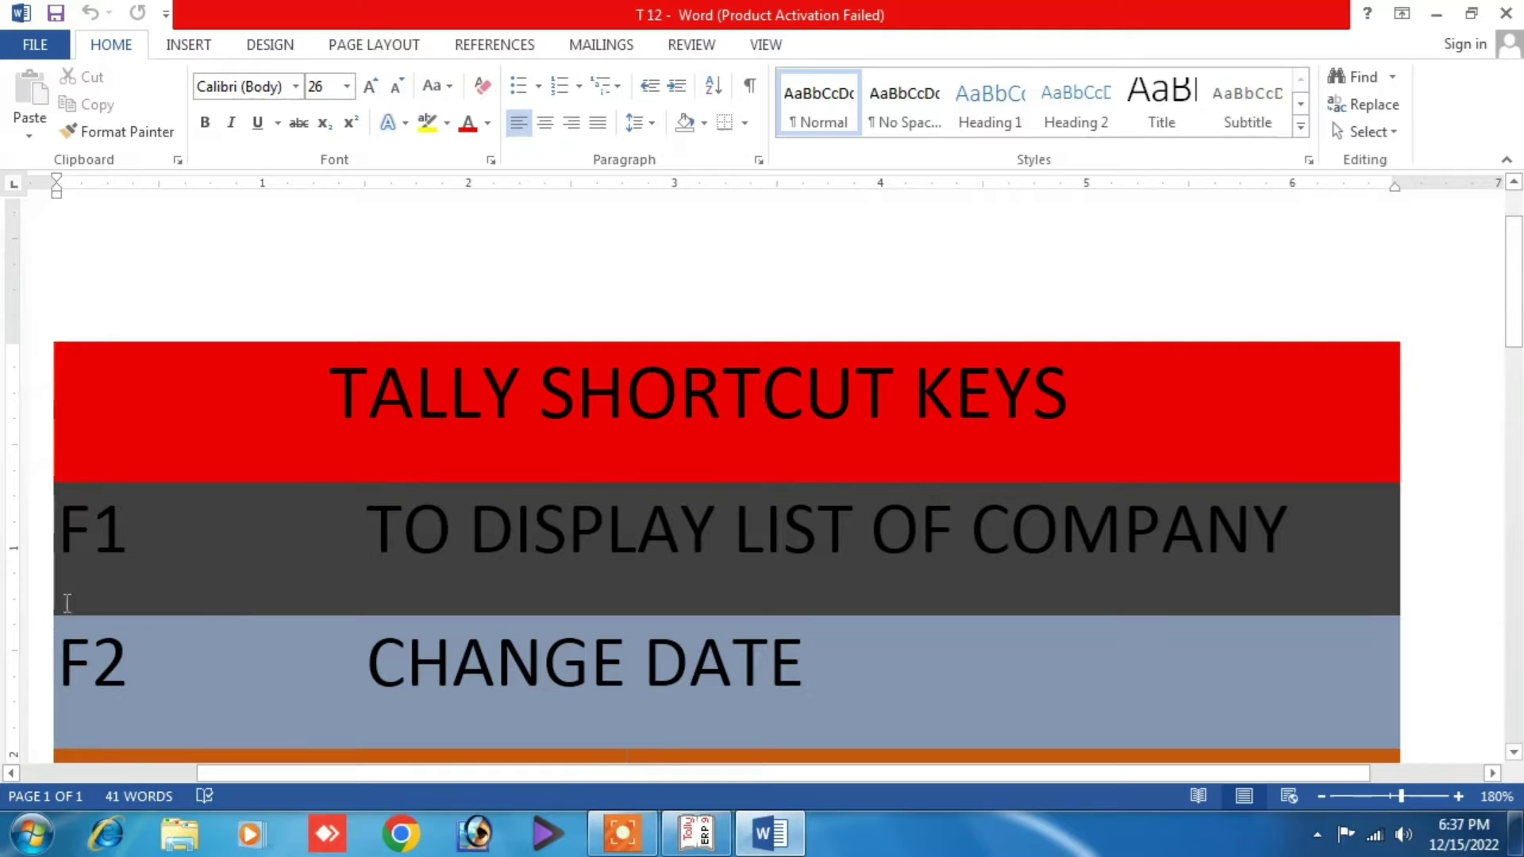
click(697, 833)
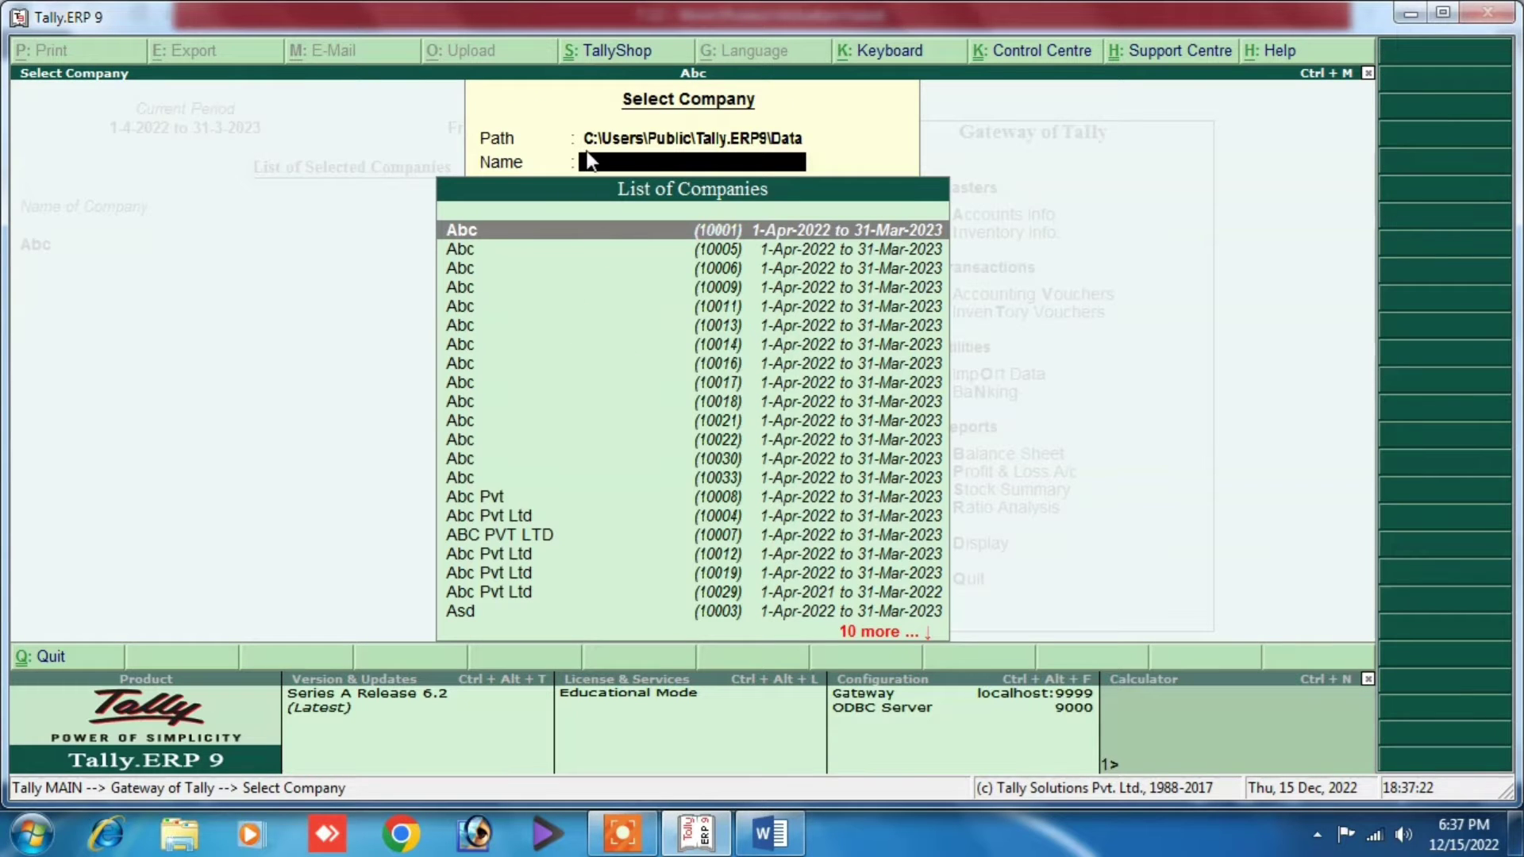
click(462, 307)
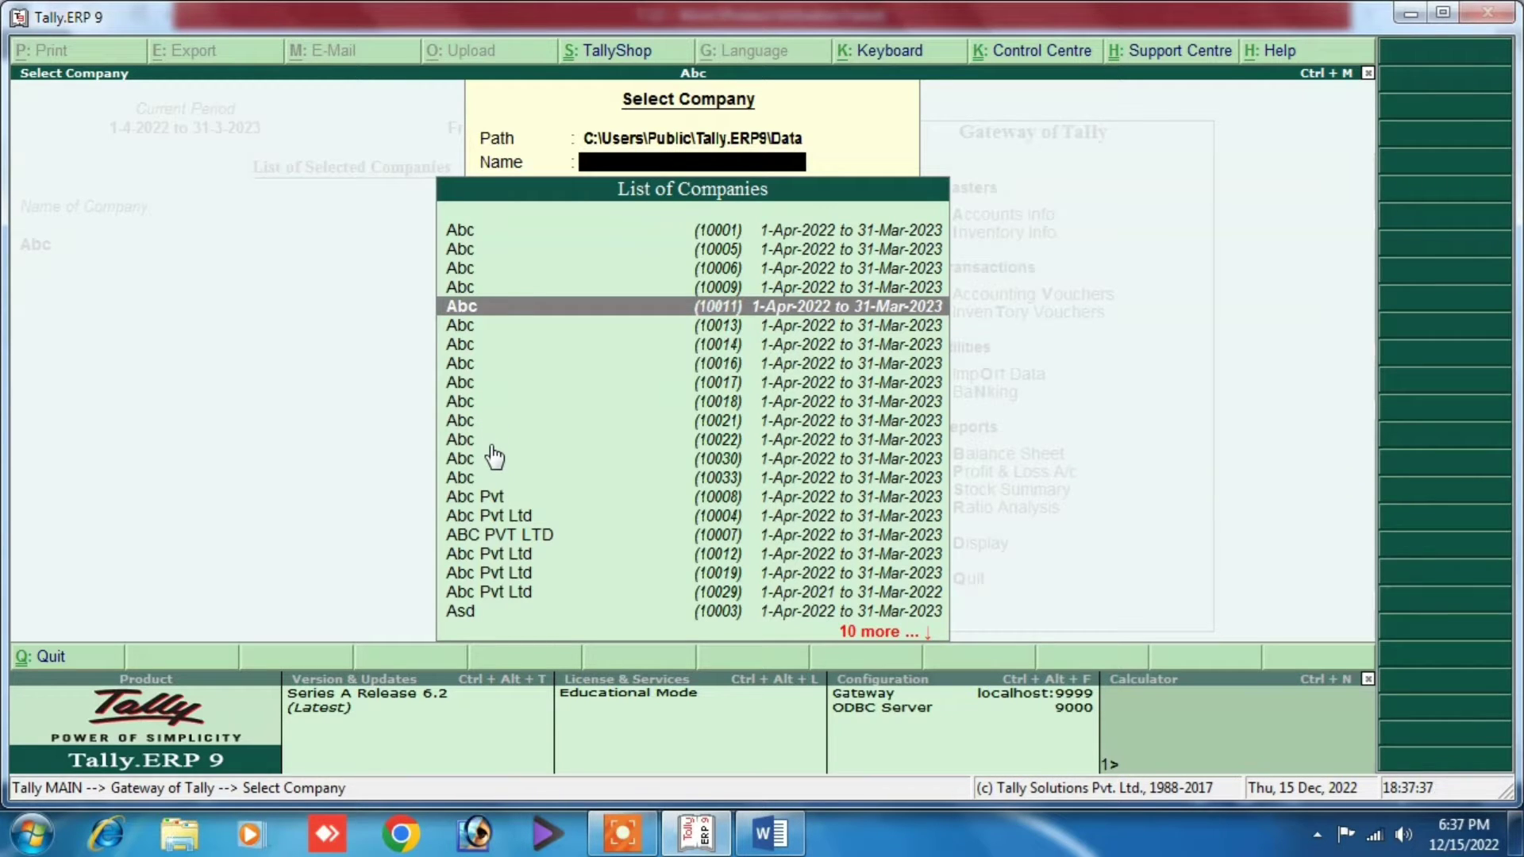
key(Return)
key(Escape)
key(Escape)
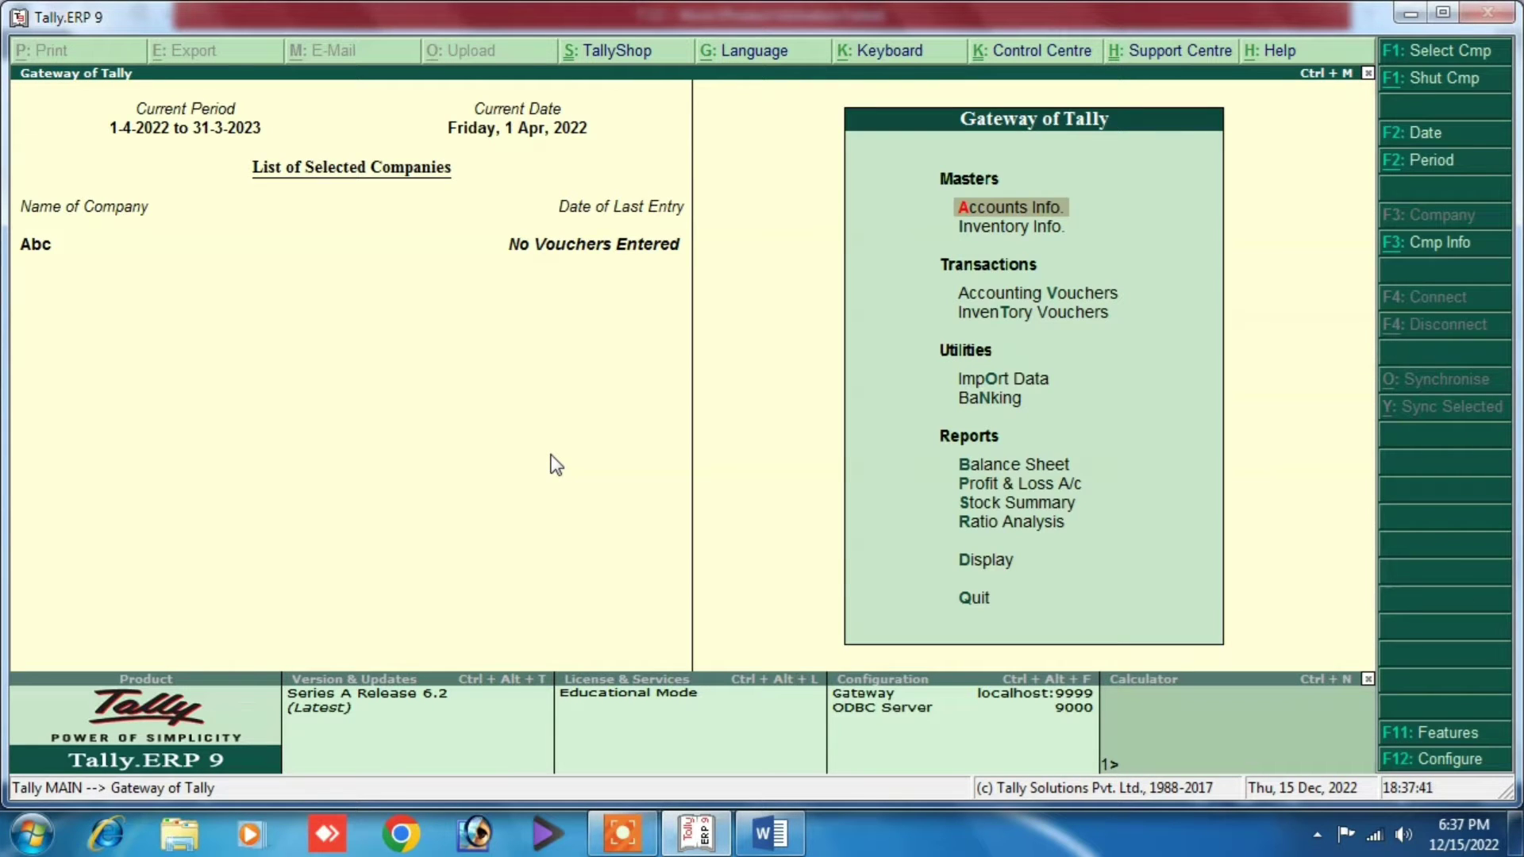
Change the date of a new payment voucher to 2-4-2022 and return to the Gateway of Tally without entering the voucher.
click(1035, 296)
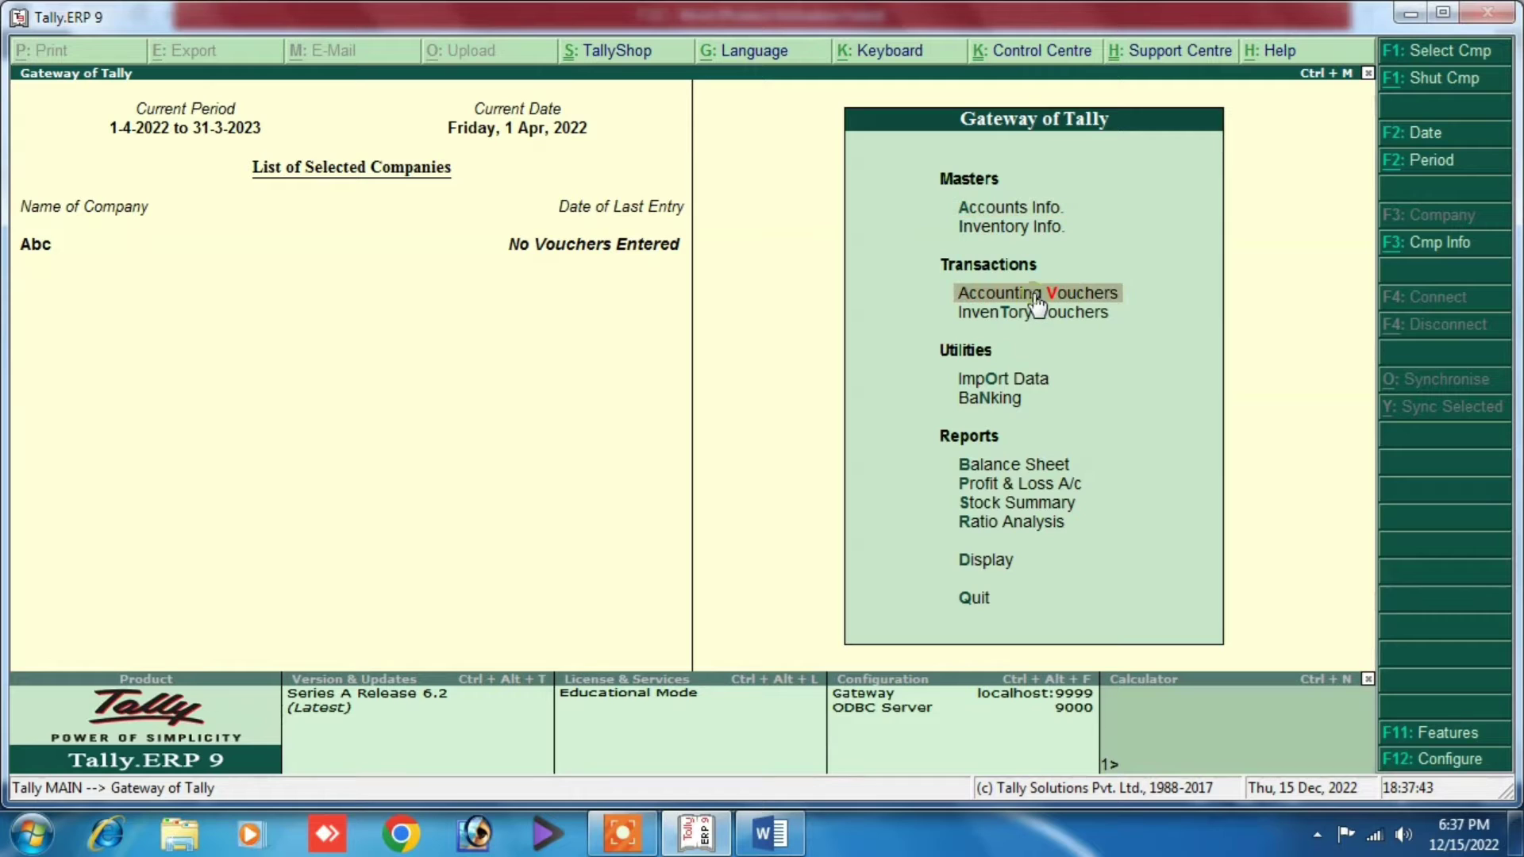
click(1036, 295)
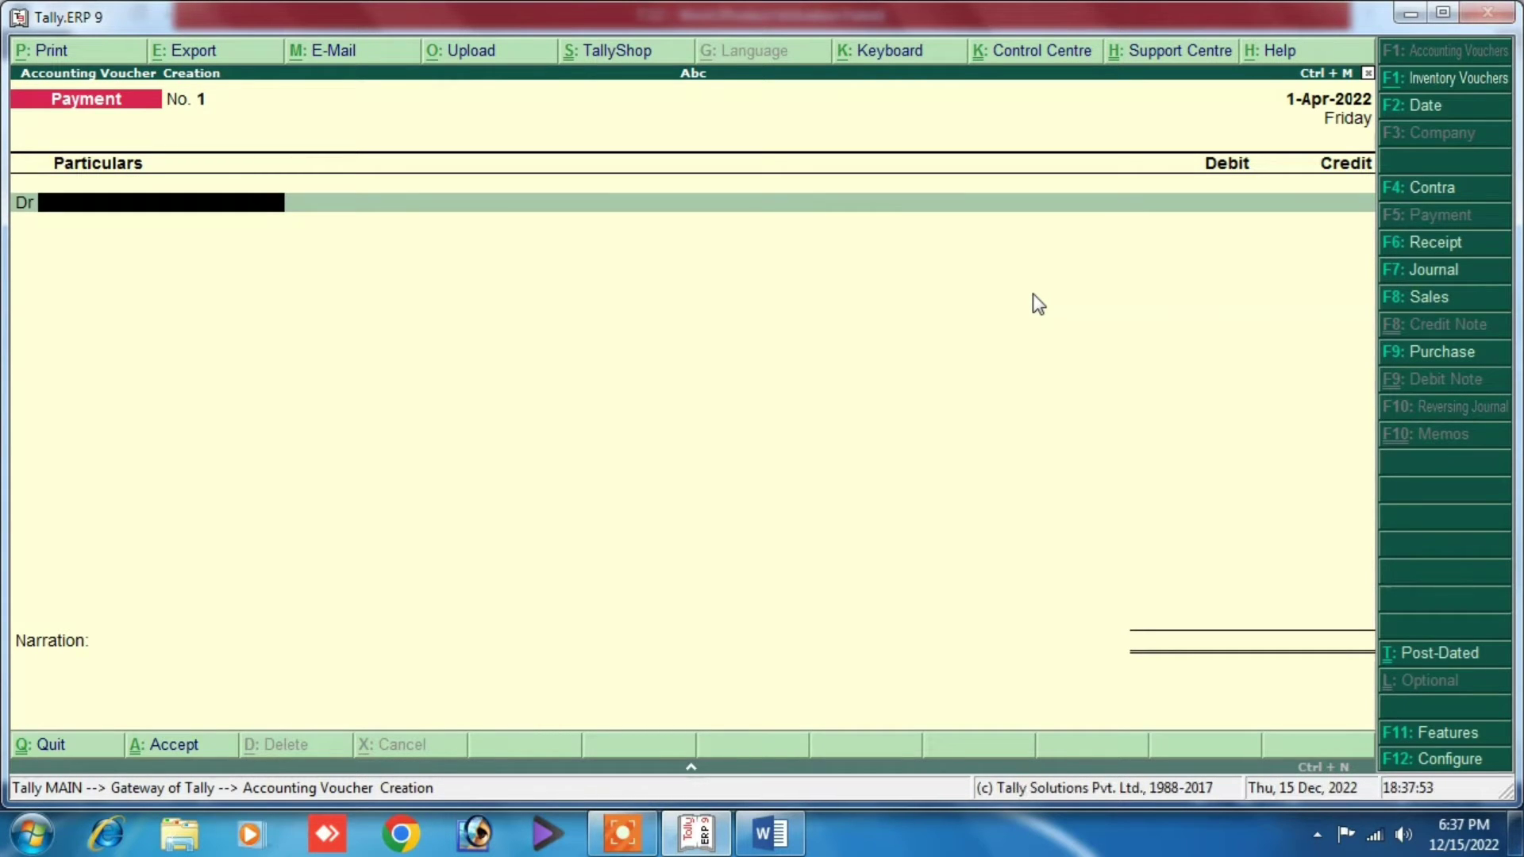
key(F2)
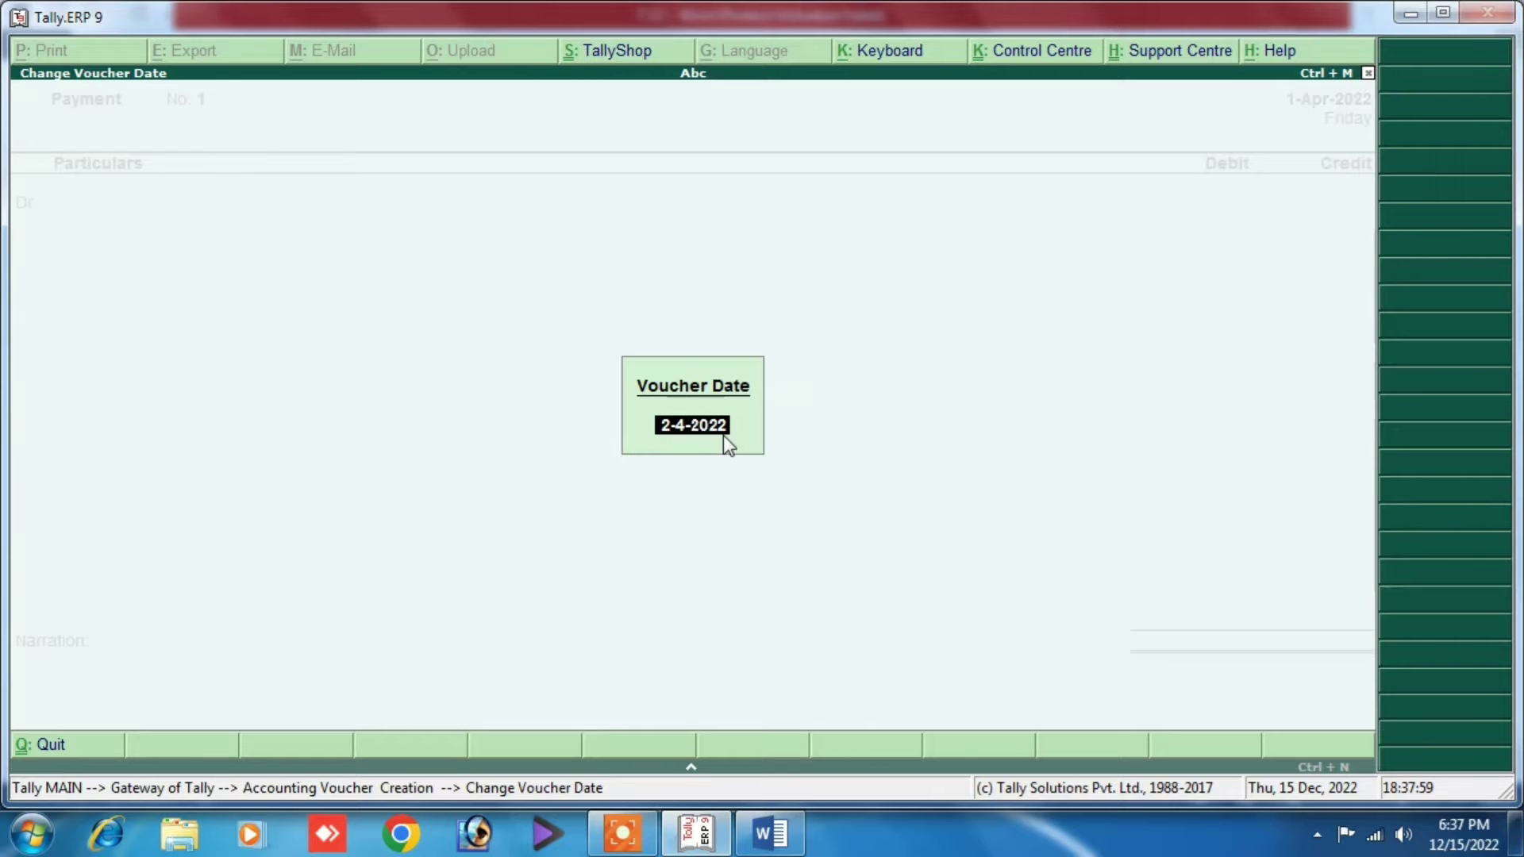
key(Return)
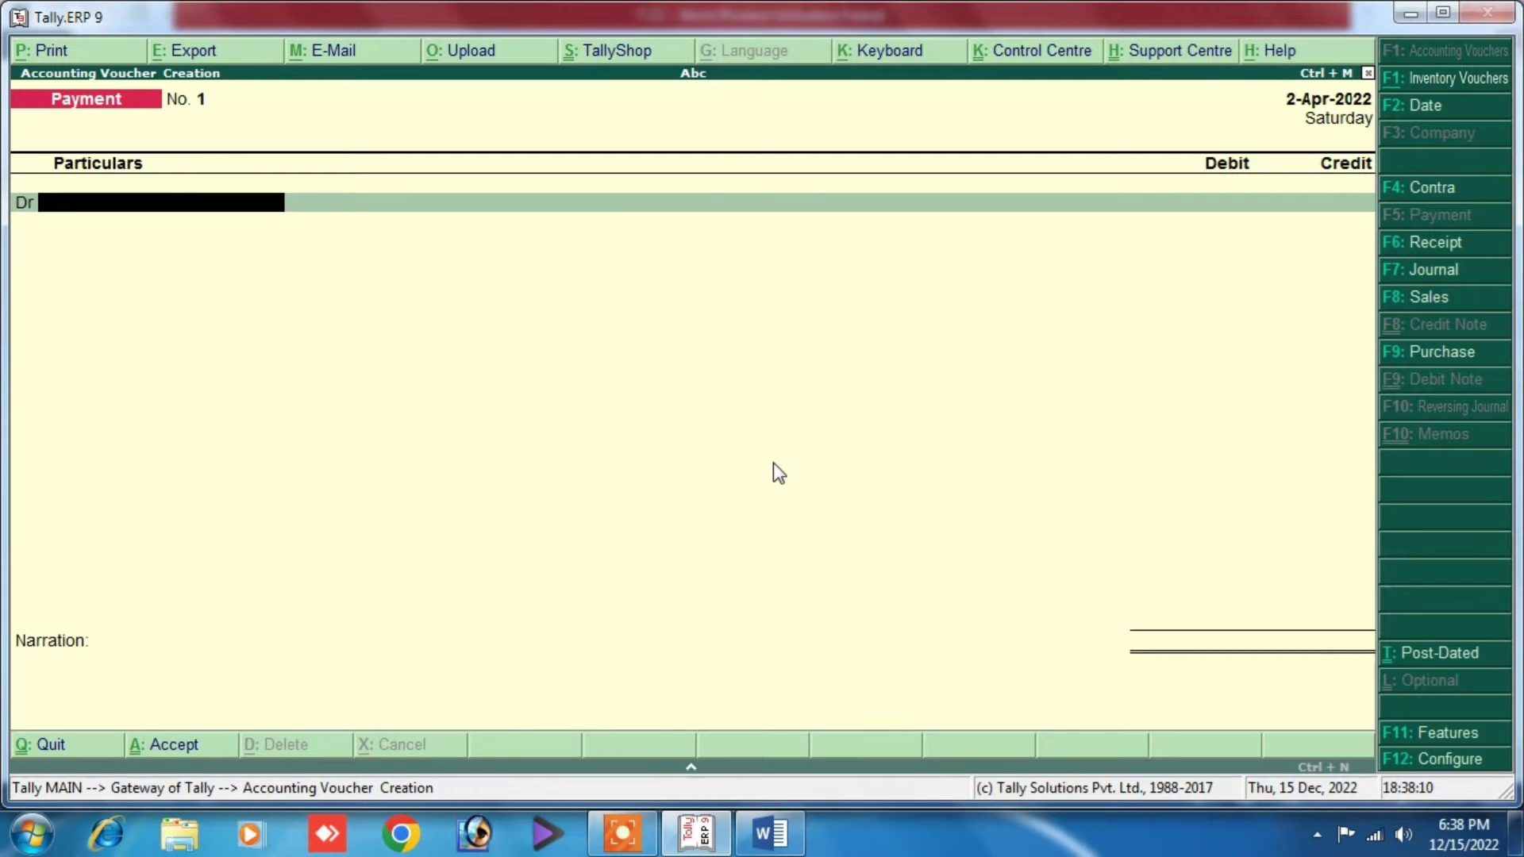
key(Escape)
key(Escape)
key(Escape)
key(n)
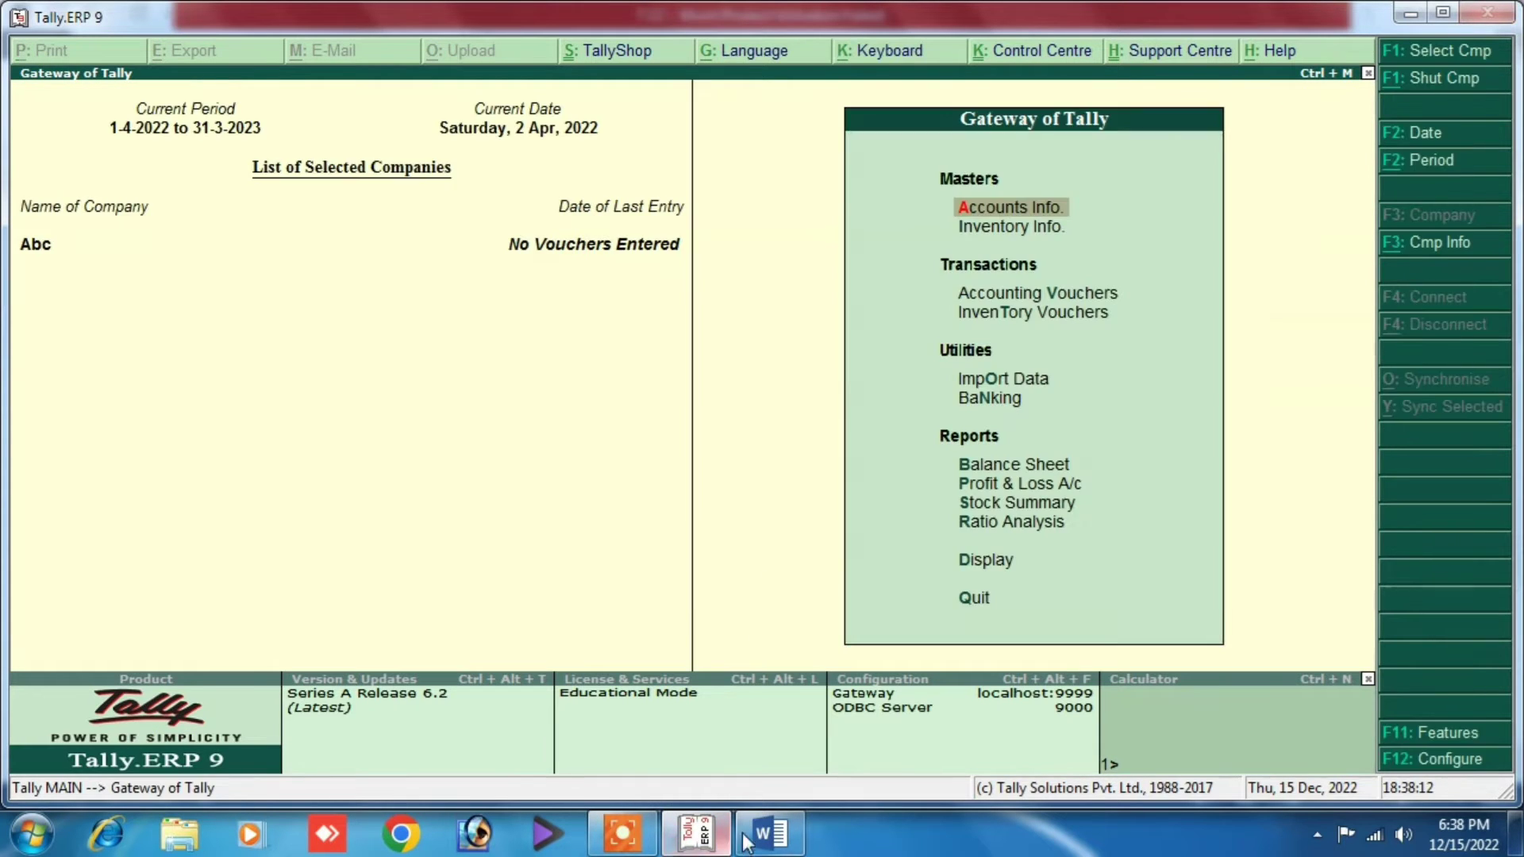
Switch to Word and read the F3 entry in the Tally shortcut list.
click(746, 838)
scroll(83, 592, down, 2)
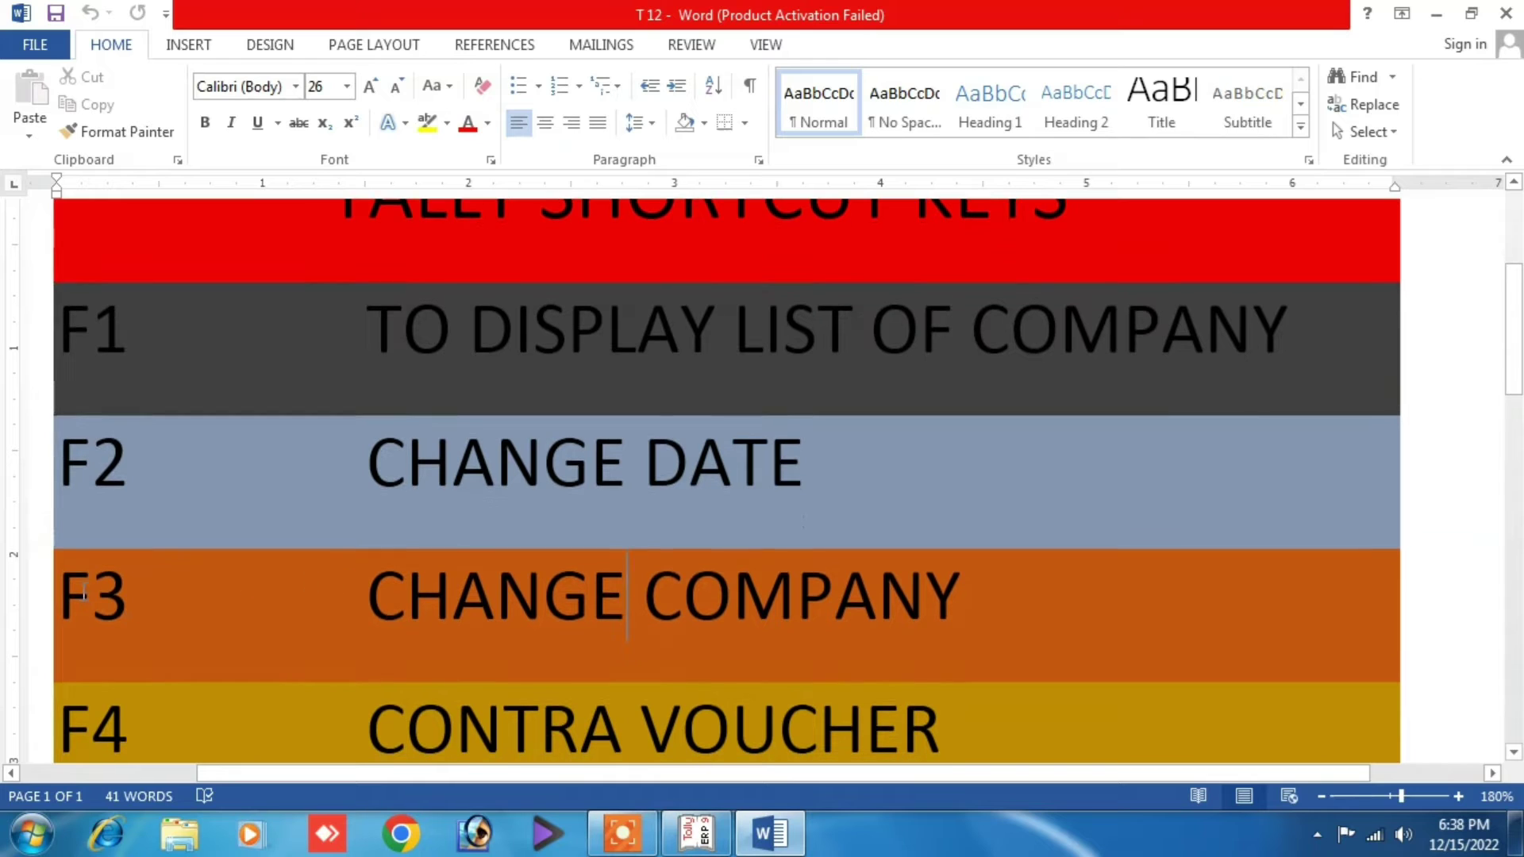
scroll(229, 582, down, 1)
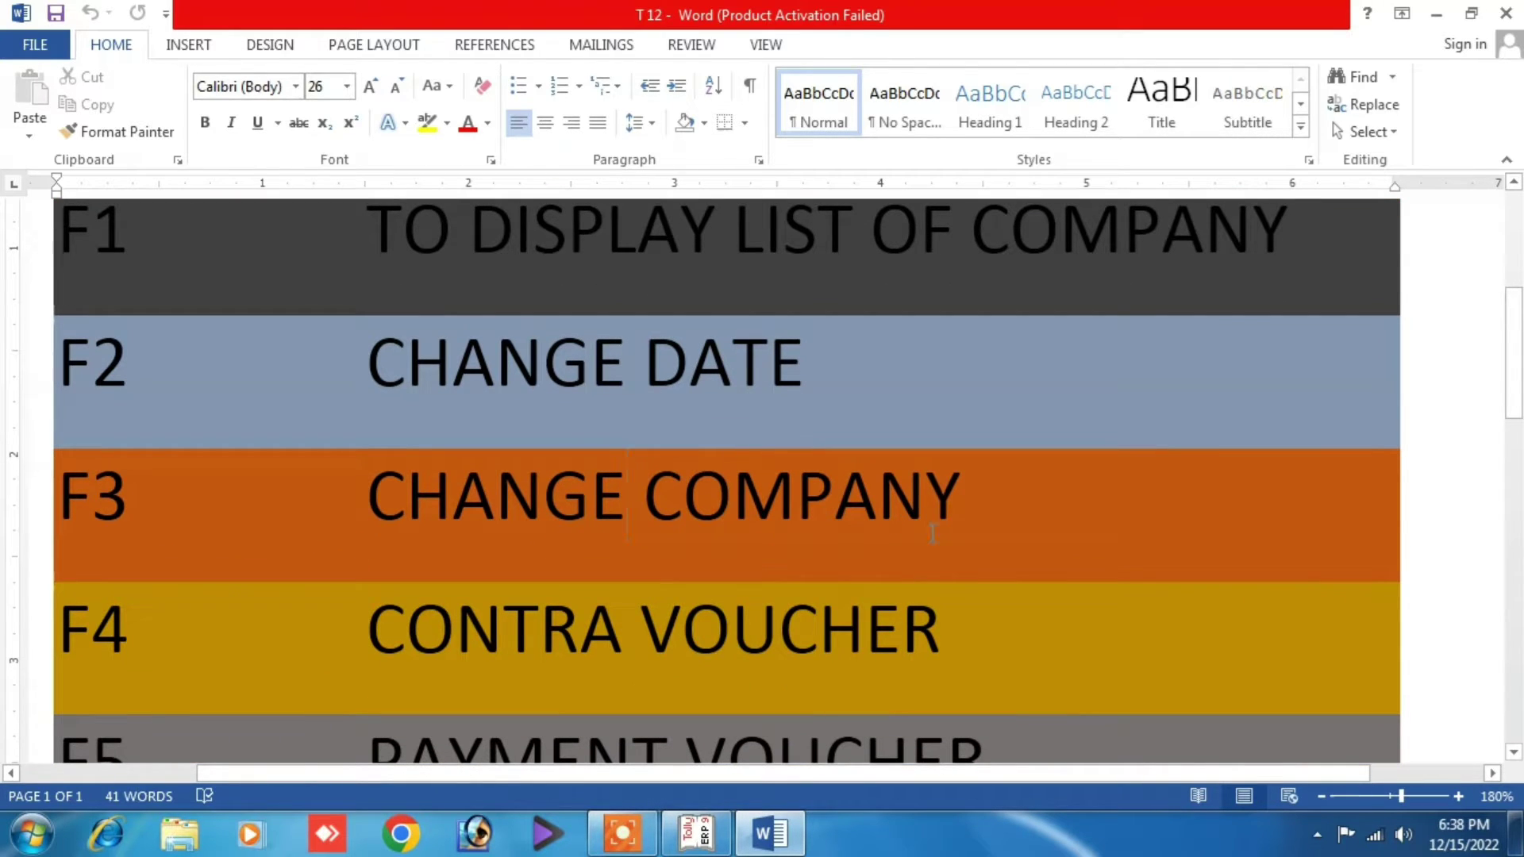
Switch to Tally.ERP 9 and start a new company named Zxp with a blank address and India as the country.
click(714, 825)
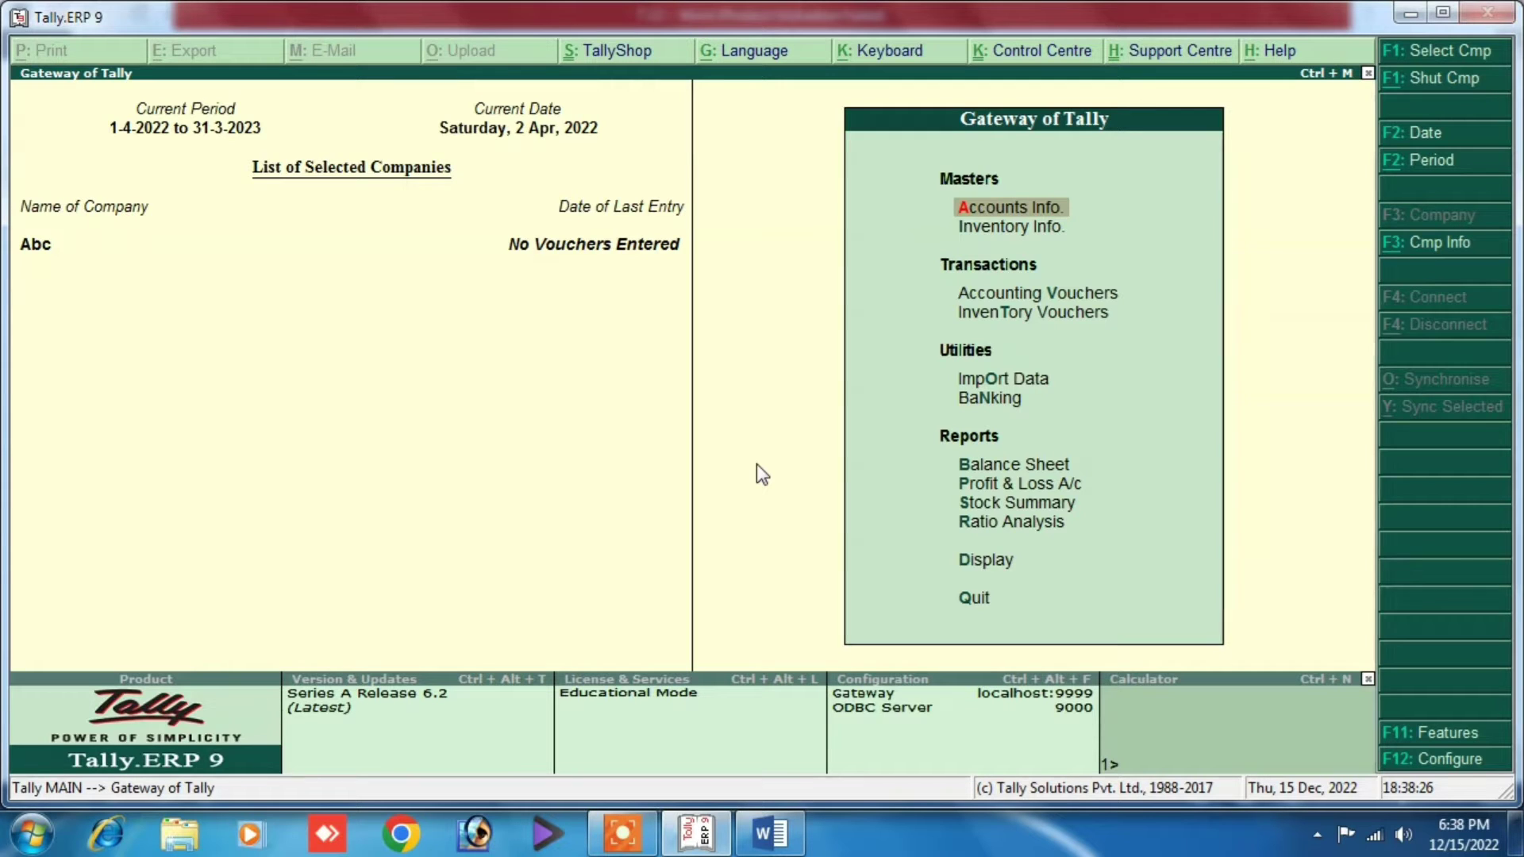
click(1394, 242)
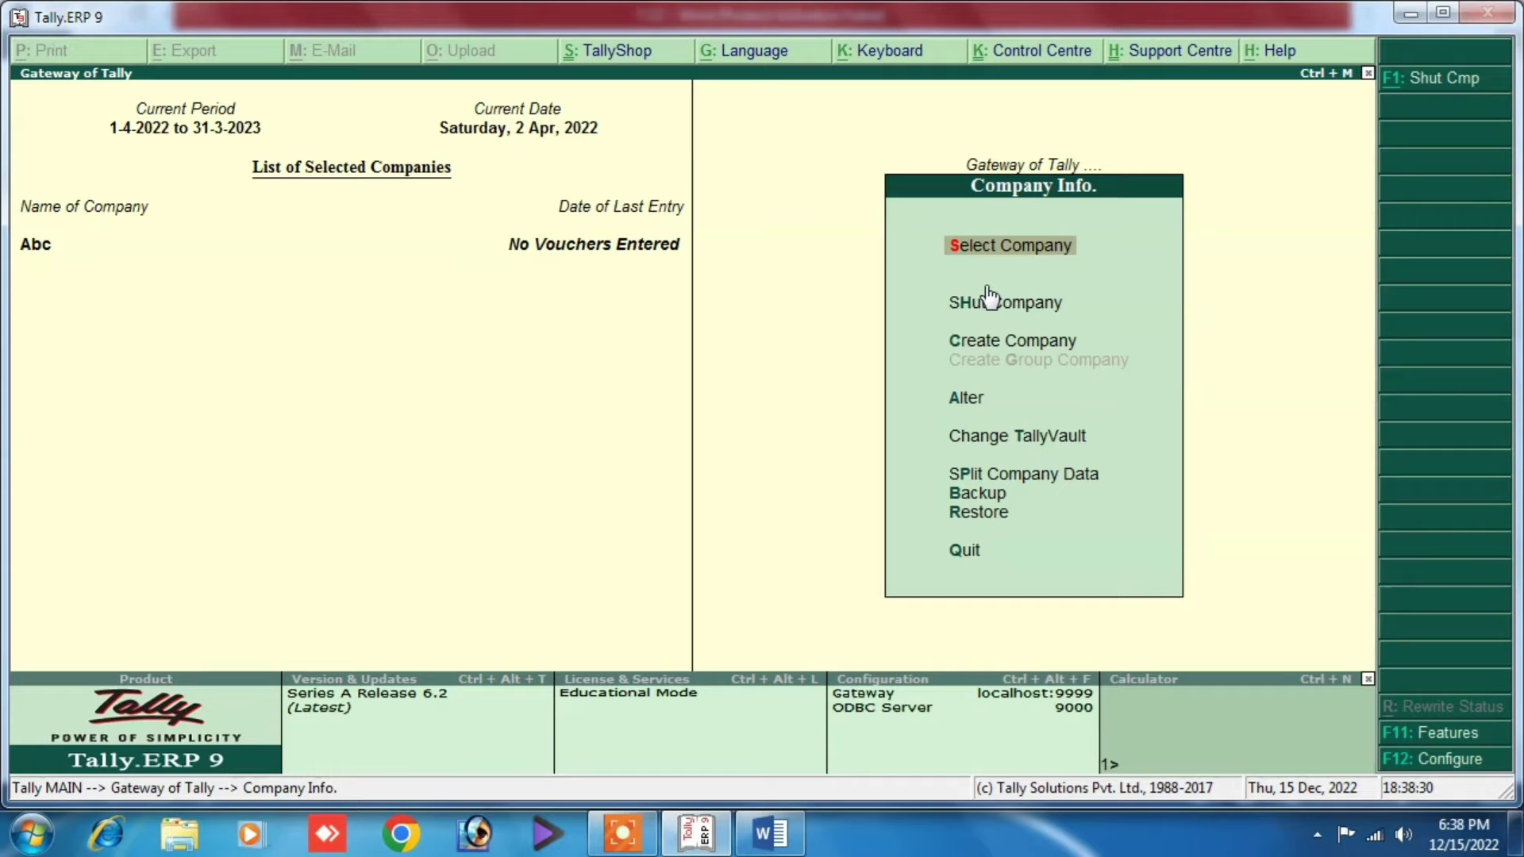
click(981, 343)
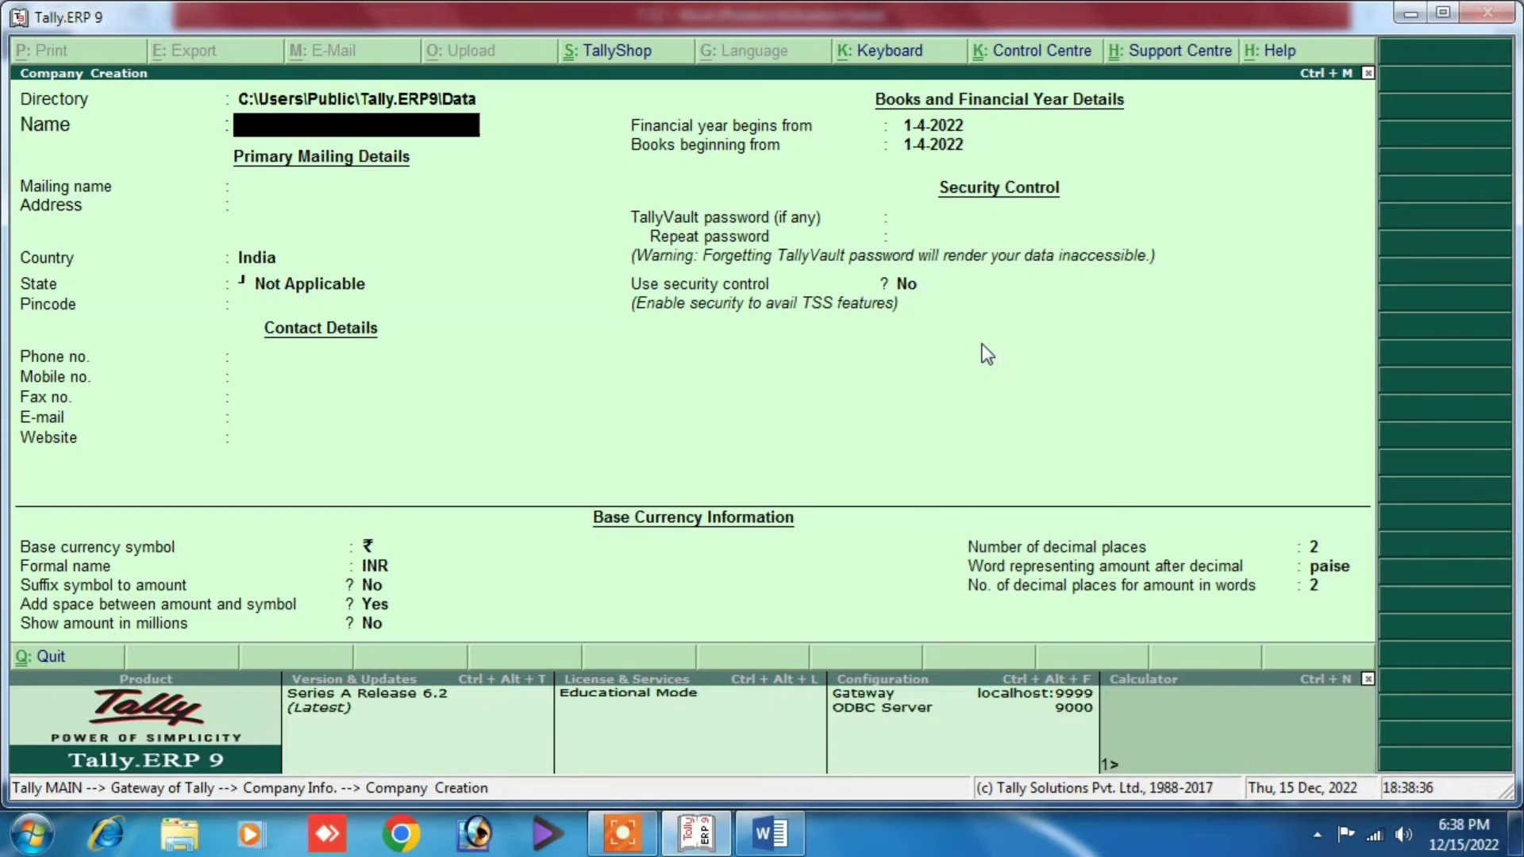
text(Zxp)
key(Return)
key(Return)
key(Return)
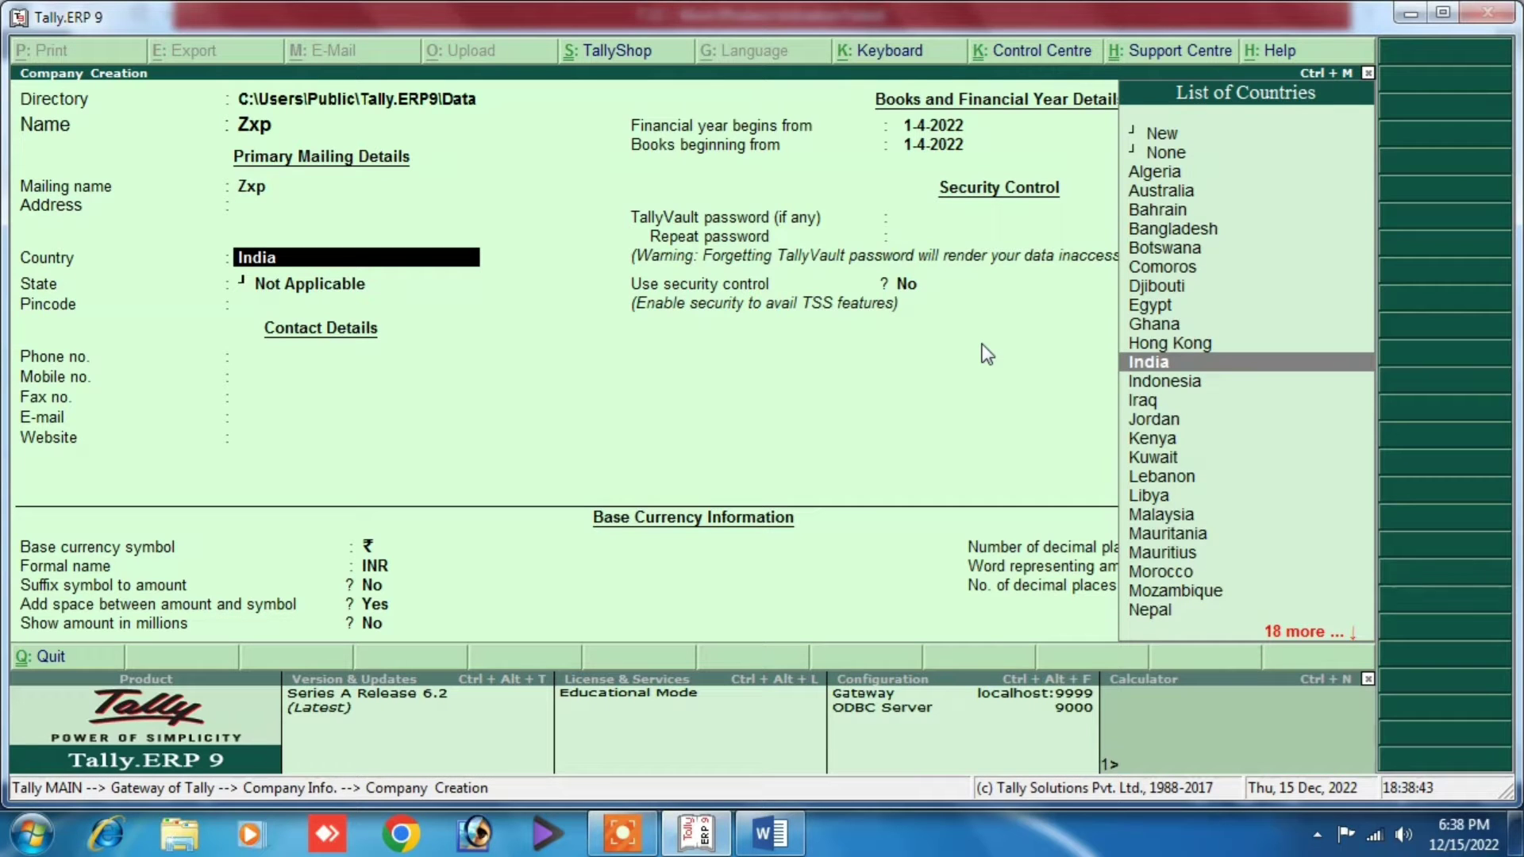
key(Return)
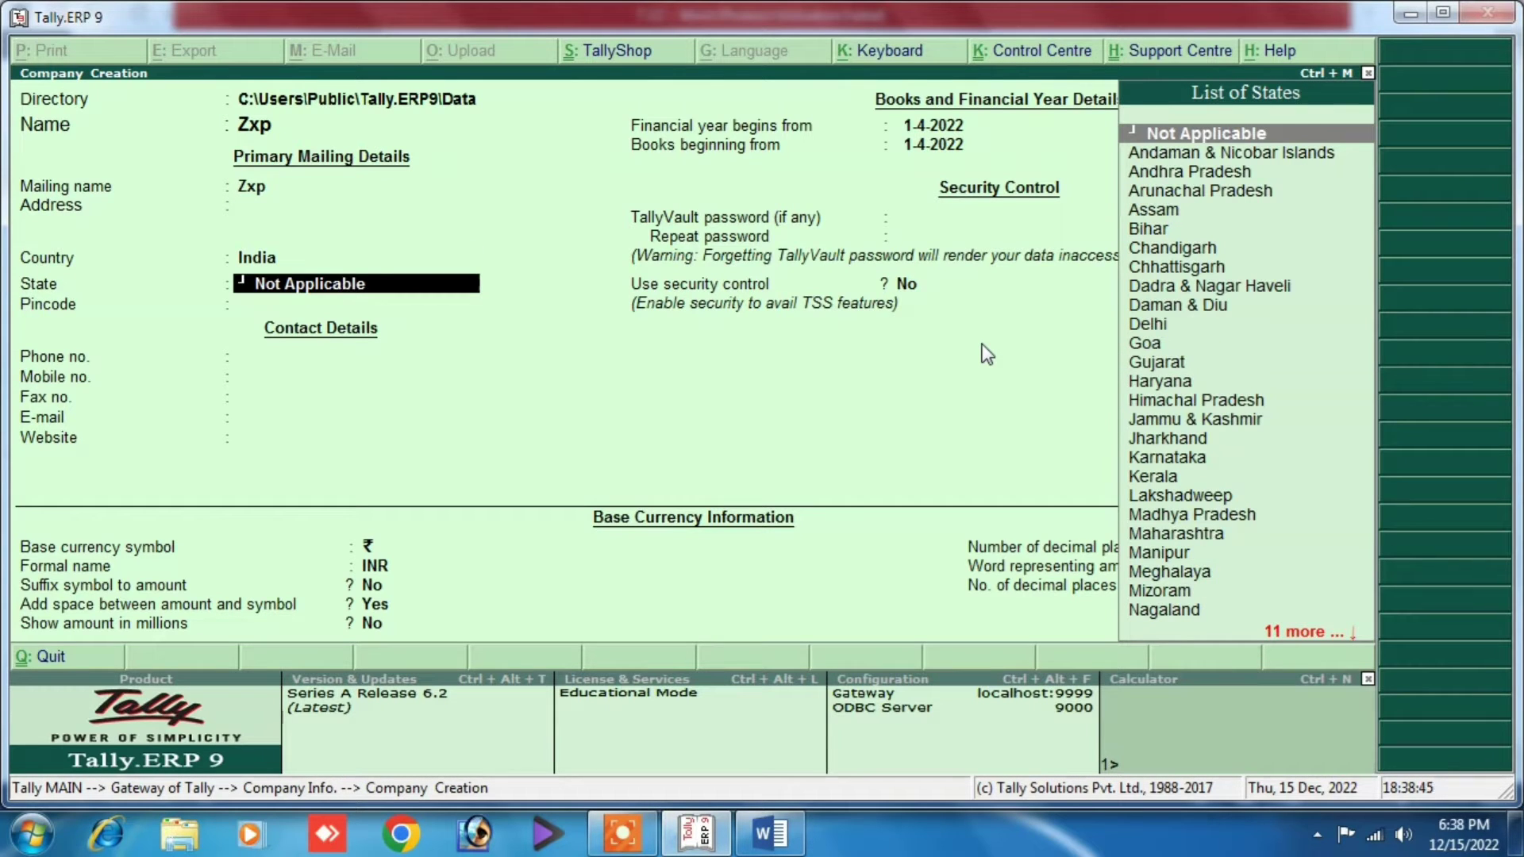
Set the new company's state to Bihar, fill in its postal code and leave the phone number blank.
click(1153, 228)
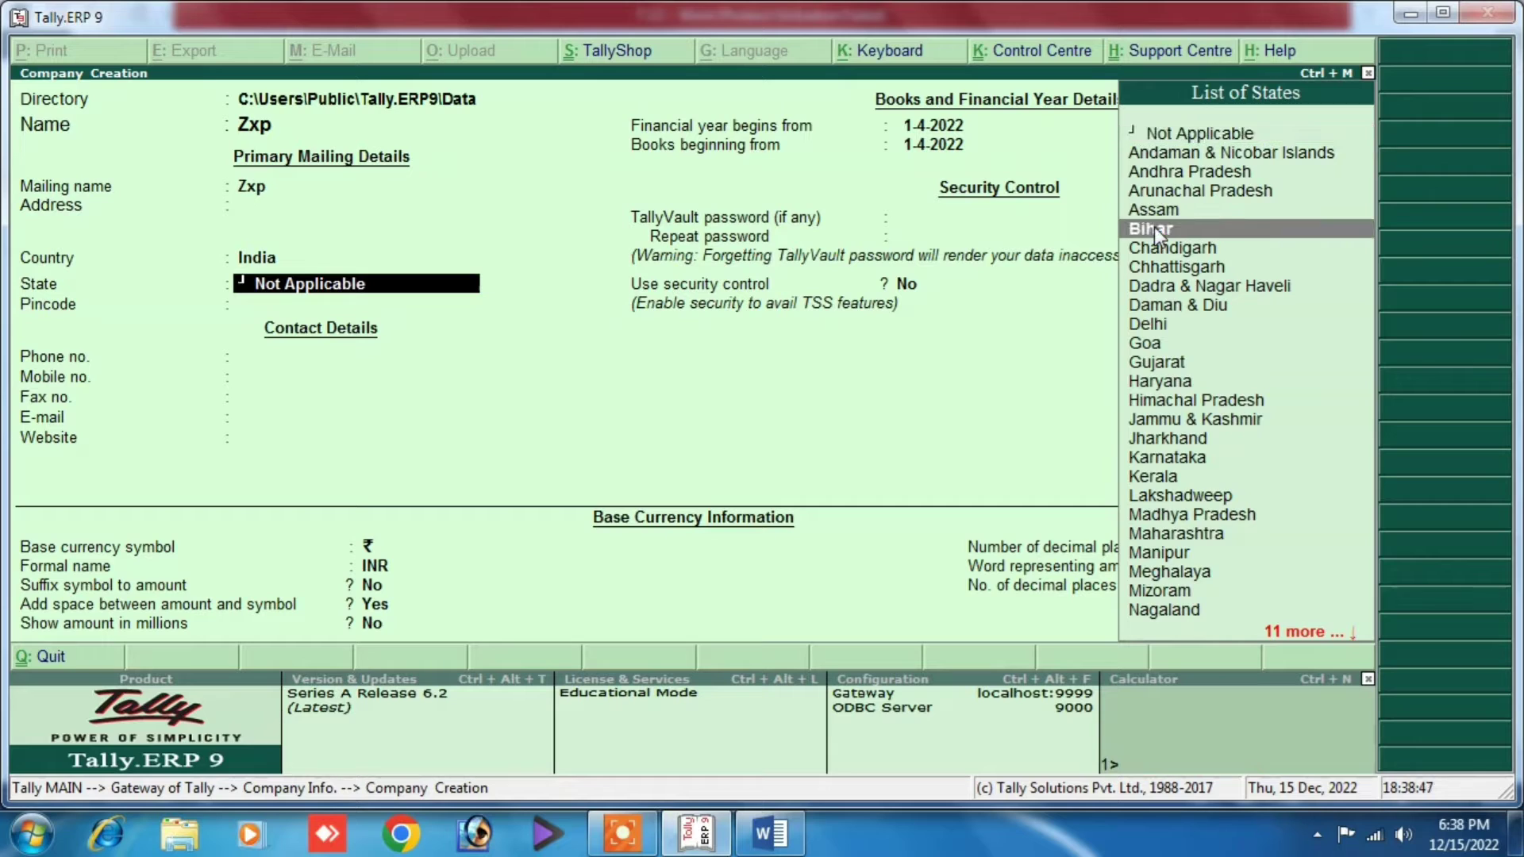
click(1155, 229)
text(84)
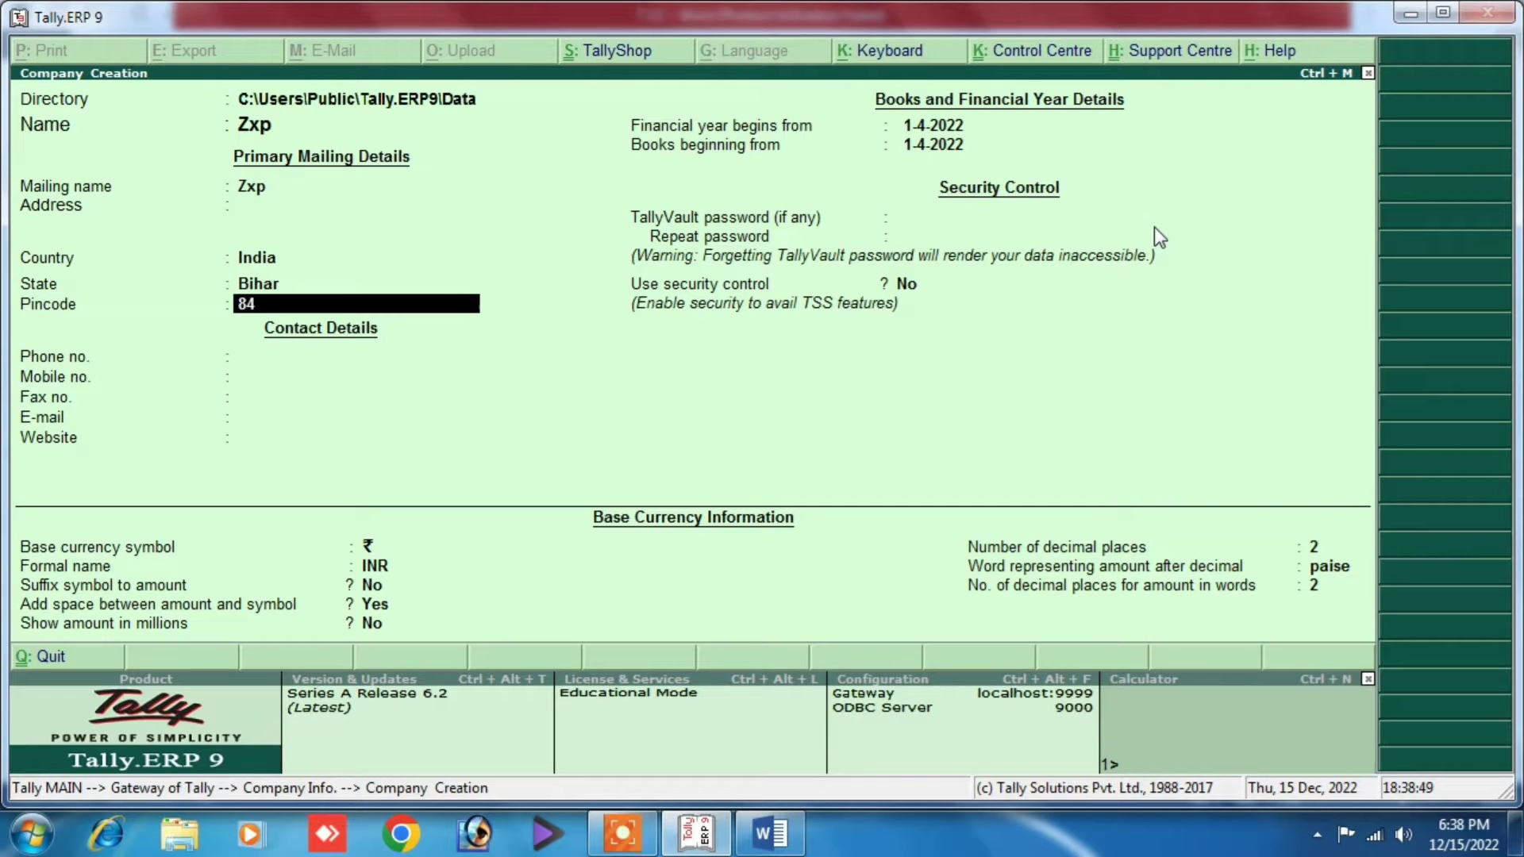
text(3125)
key(Return)
key(Return)
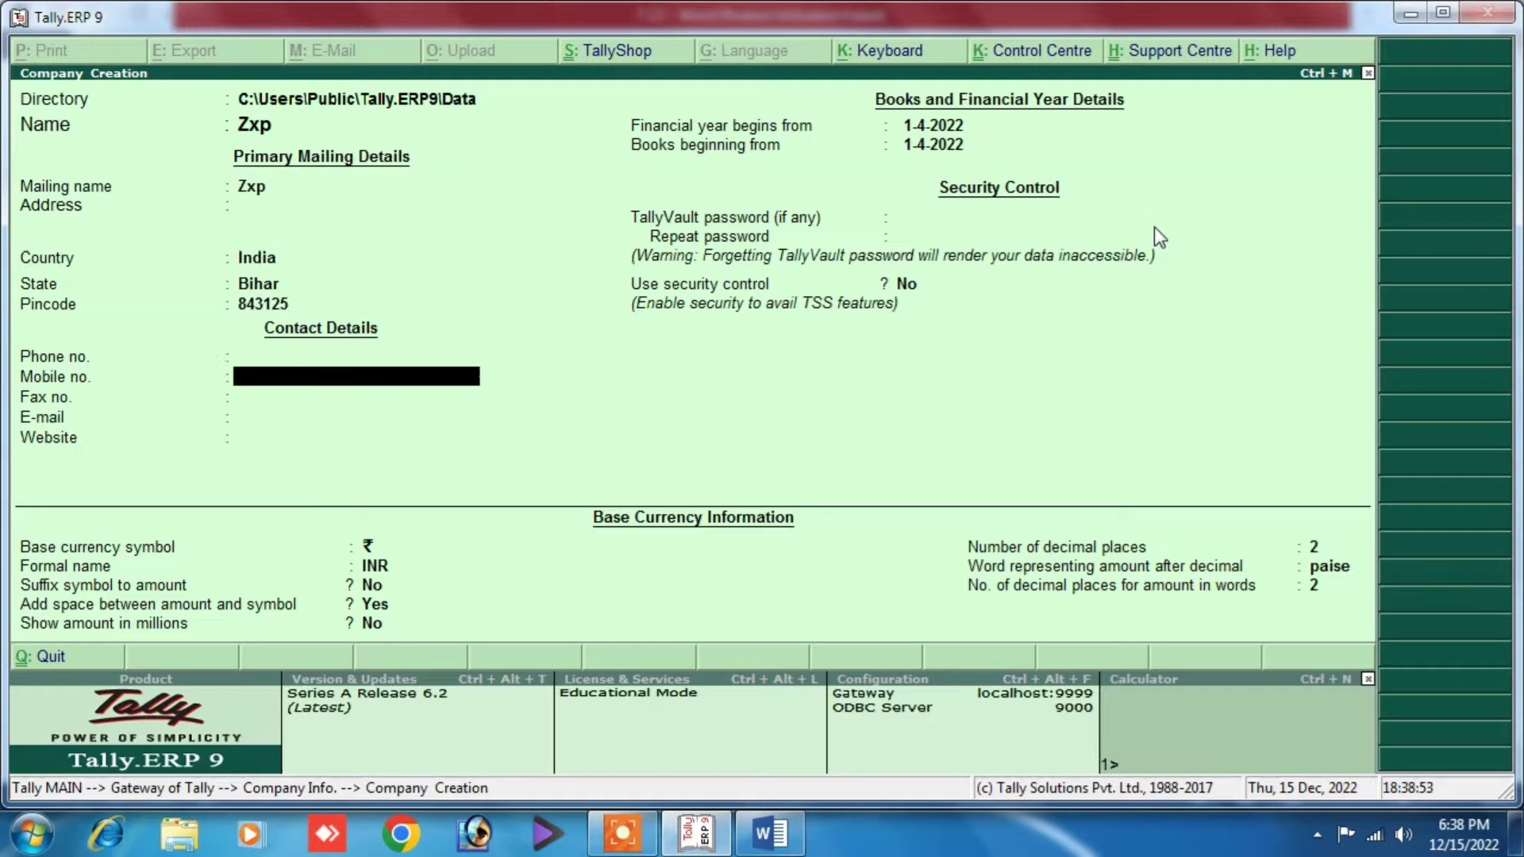
Fill in the company's mobile number and leave the fax number and e-mail blank.
text(827101888)
key(Return)
key(Return)
key(Return)
key(Return)
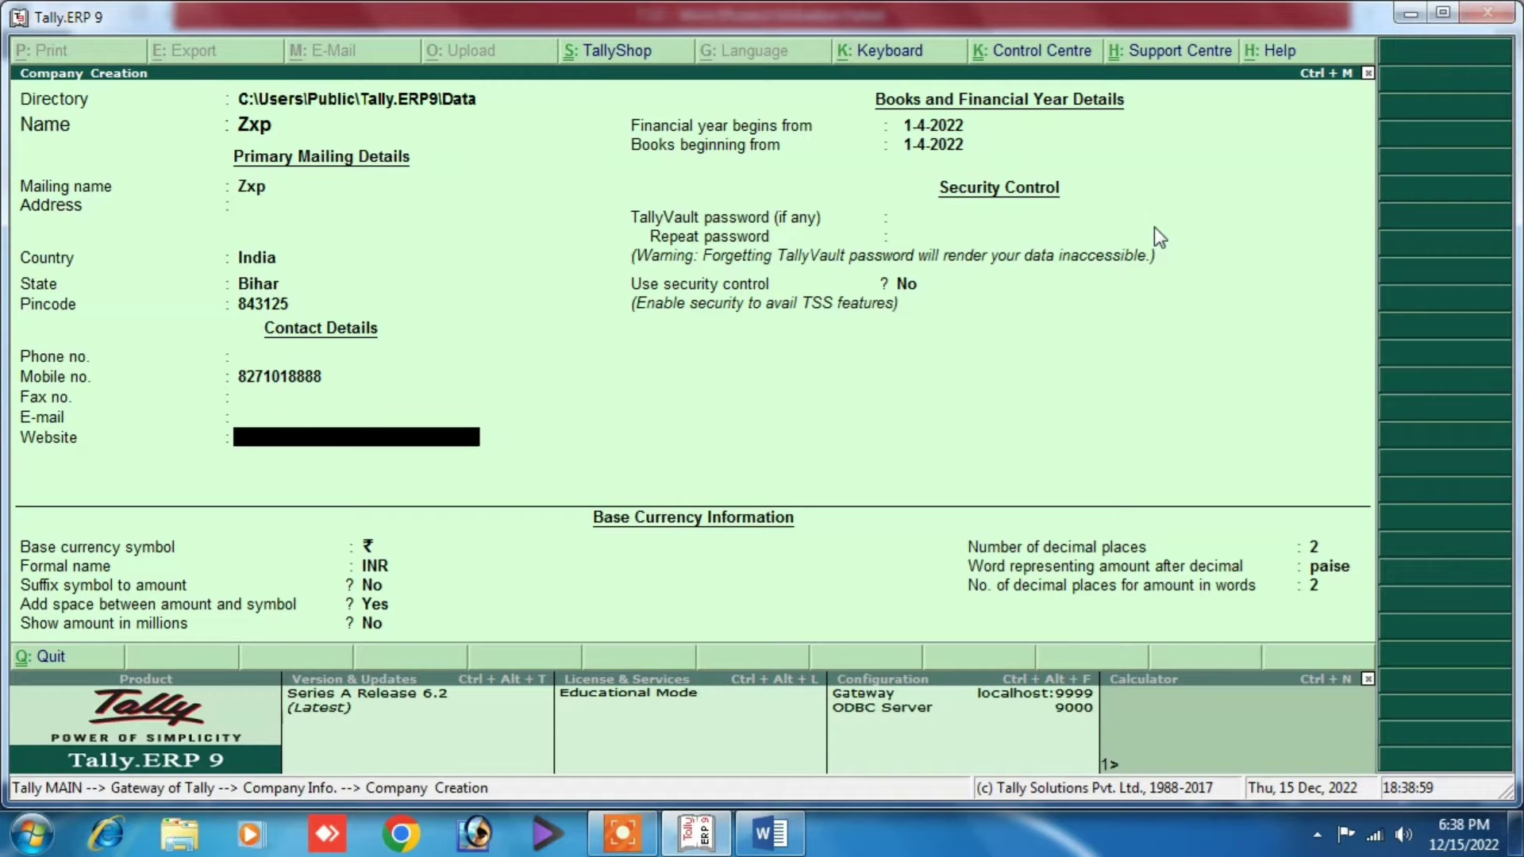
Keep the default financial year, security and base currency settings and save the Zxp company.
key(Return)
key(Return)
key(Return)
key(Return)
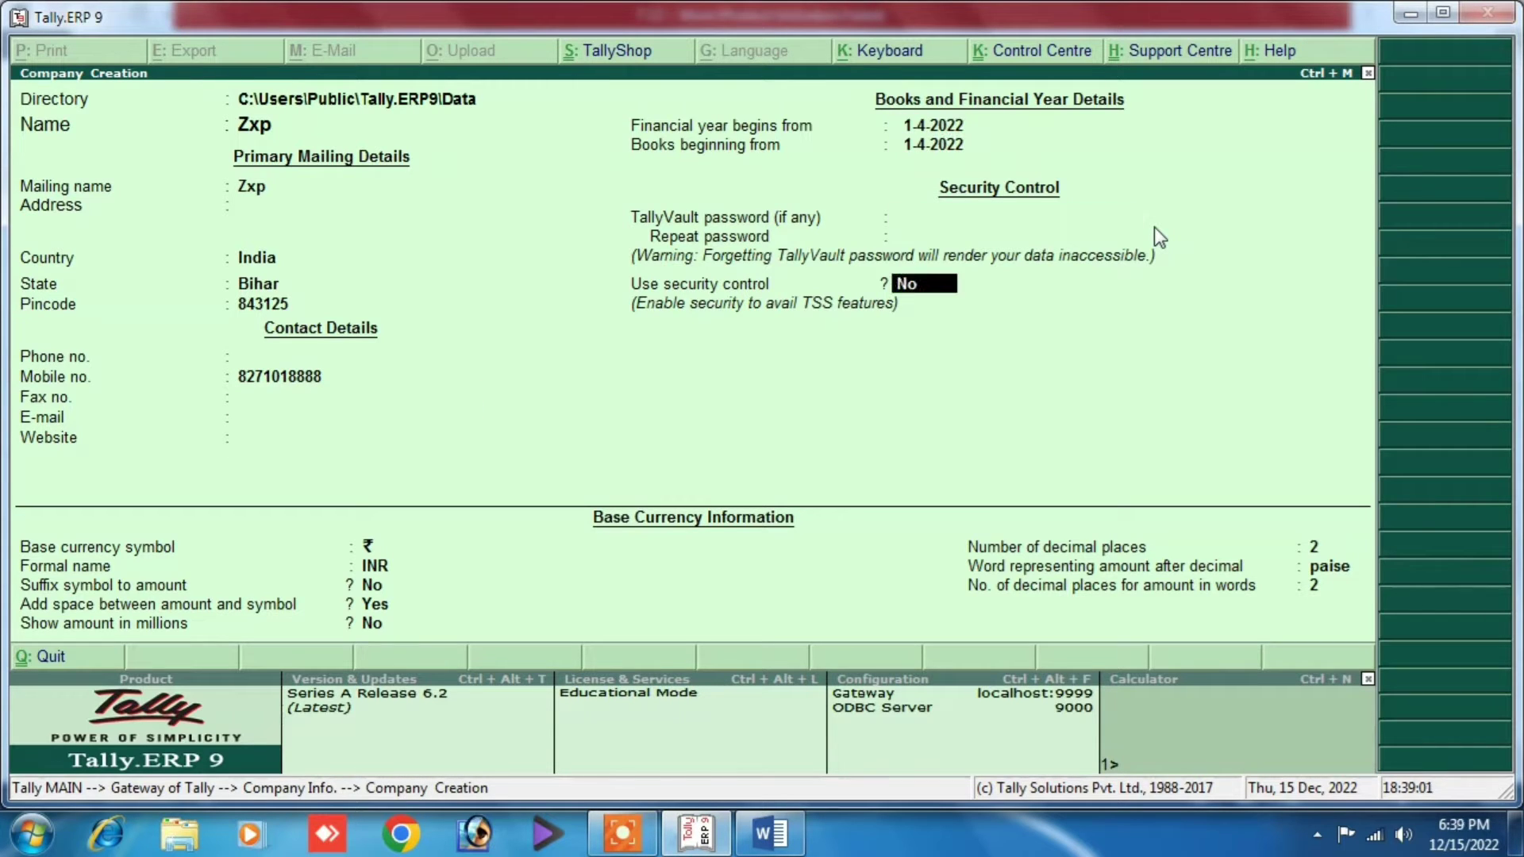
key(Return)
key(Return)
key(Return)
key(Return)
key(Return)
key(Return)
key(Return)
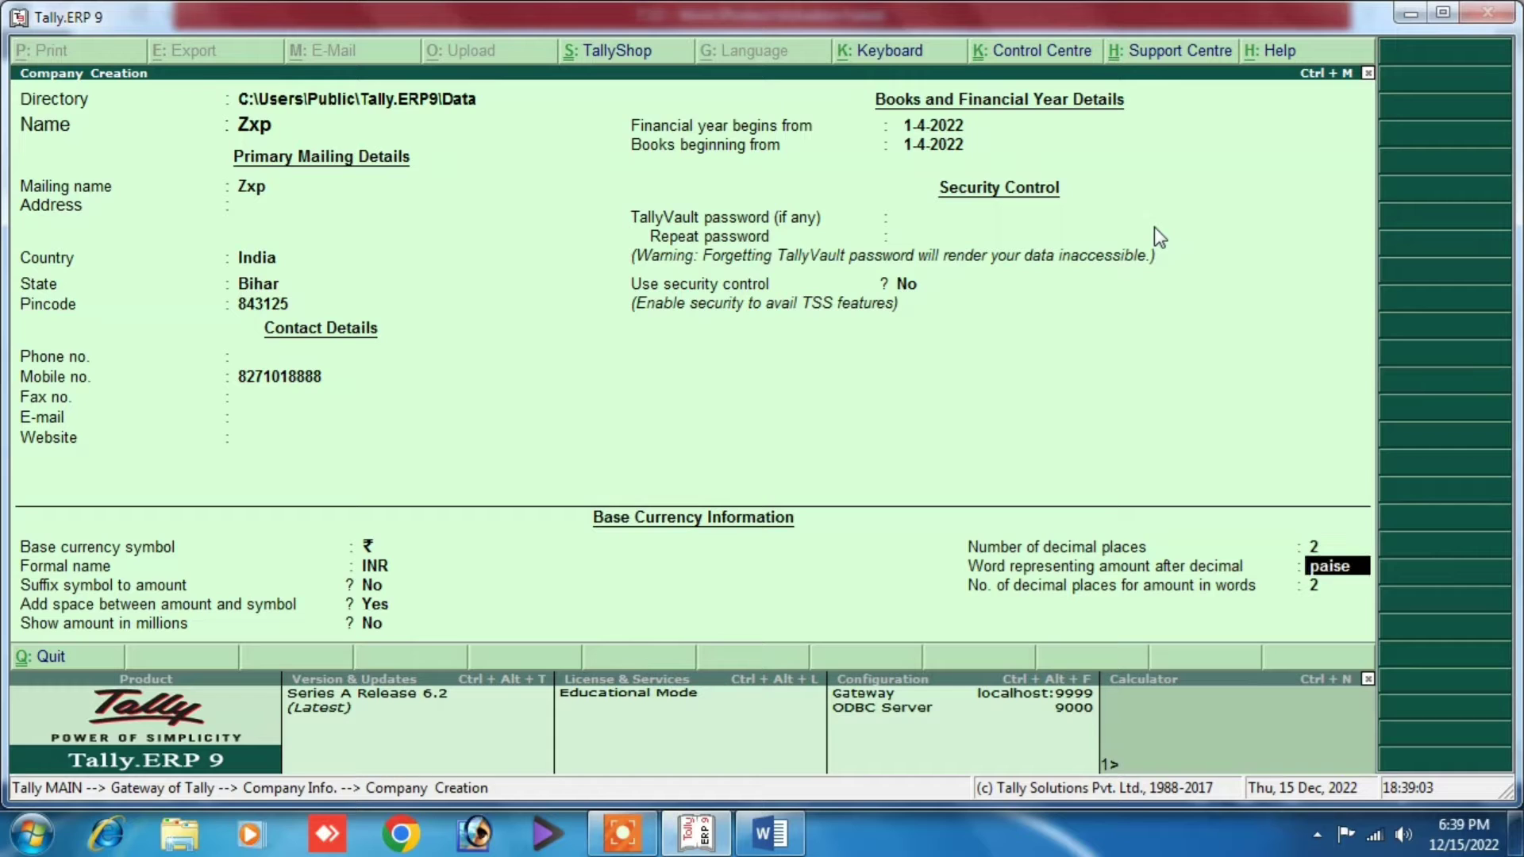
key(Return)
key(Return)
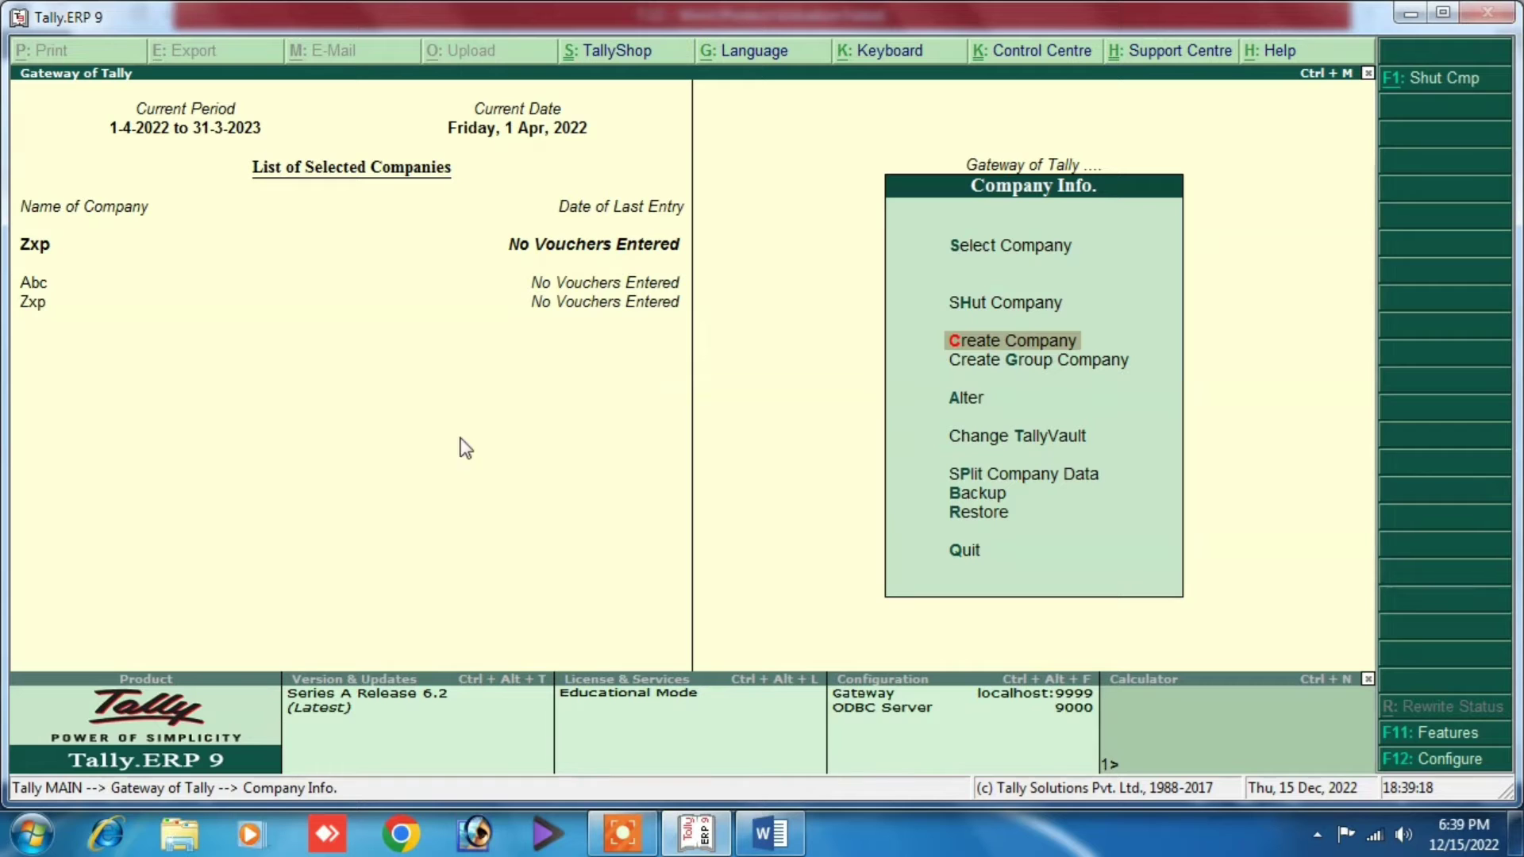
Check the F3 entry in the Word shortcut list, return to Tally.ERP 9 and change the current company to Abc.
click(770, 833)
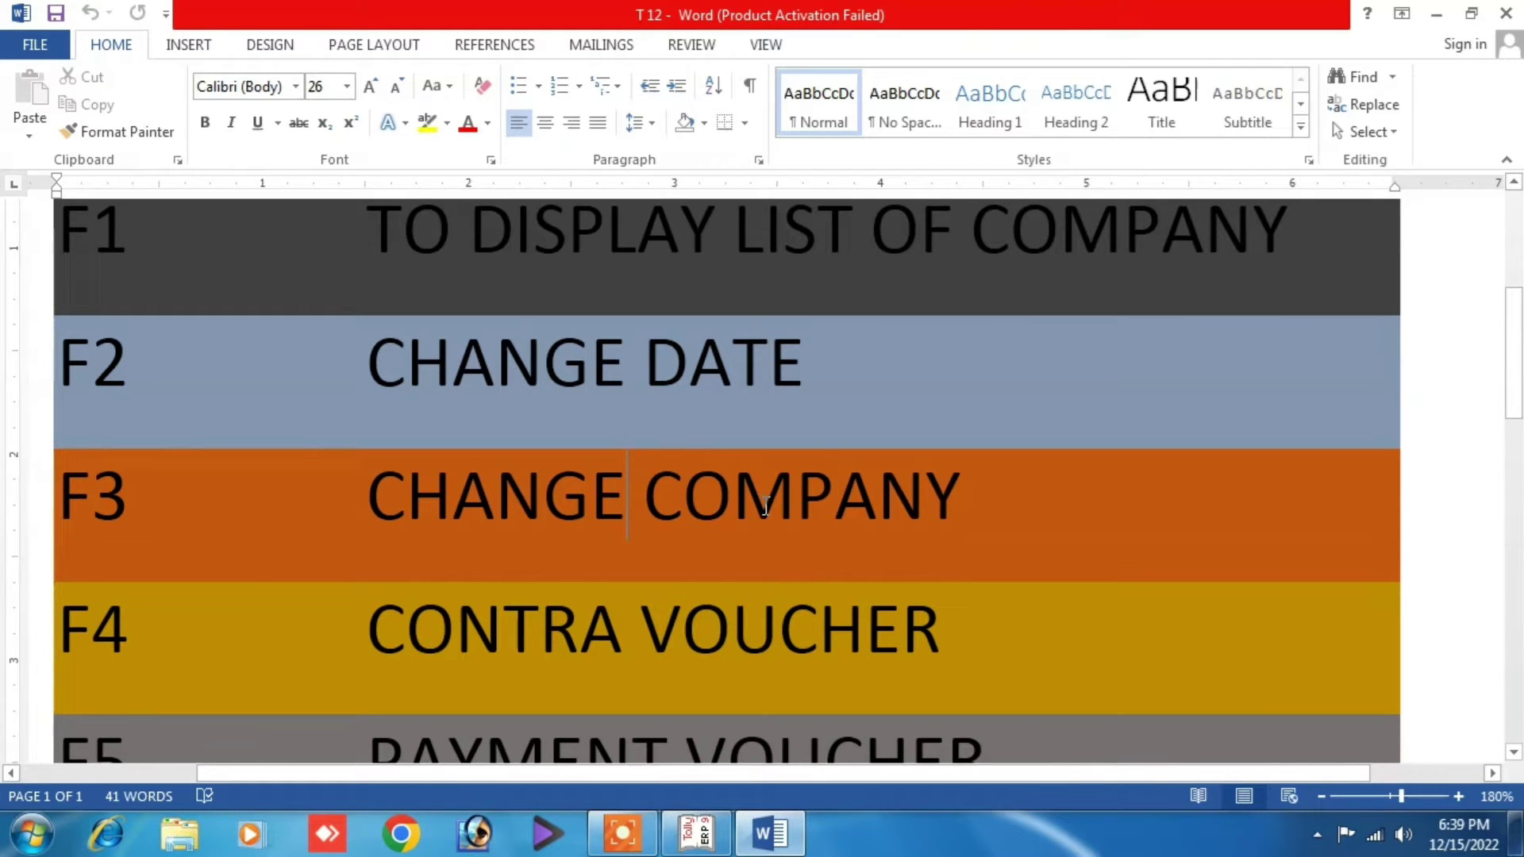
click(698, 833)
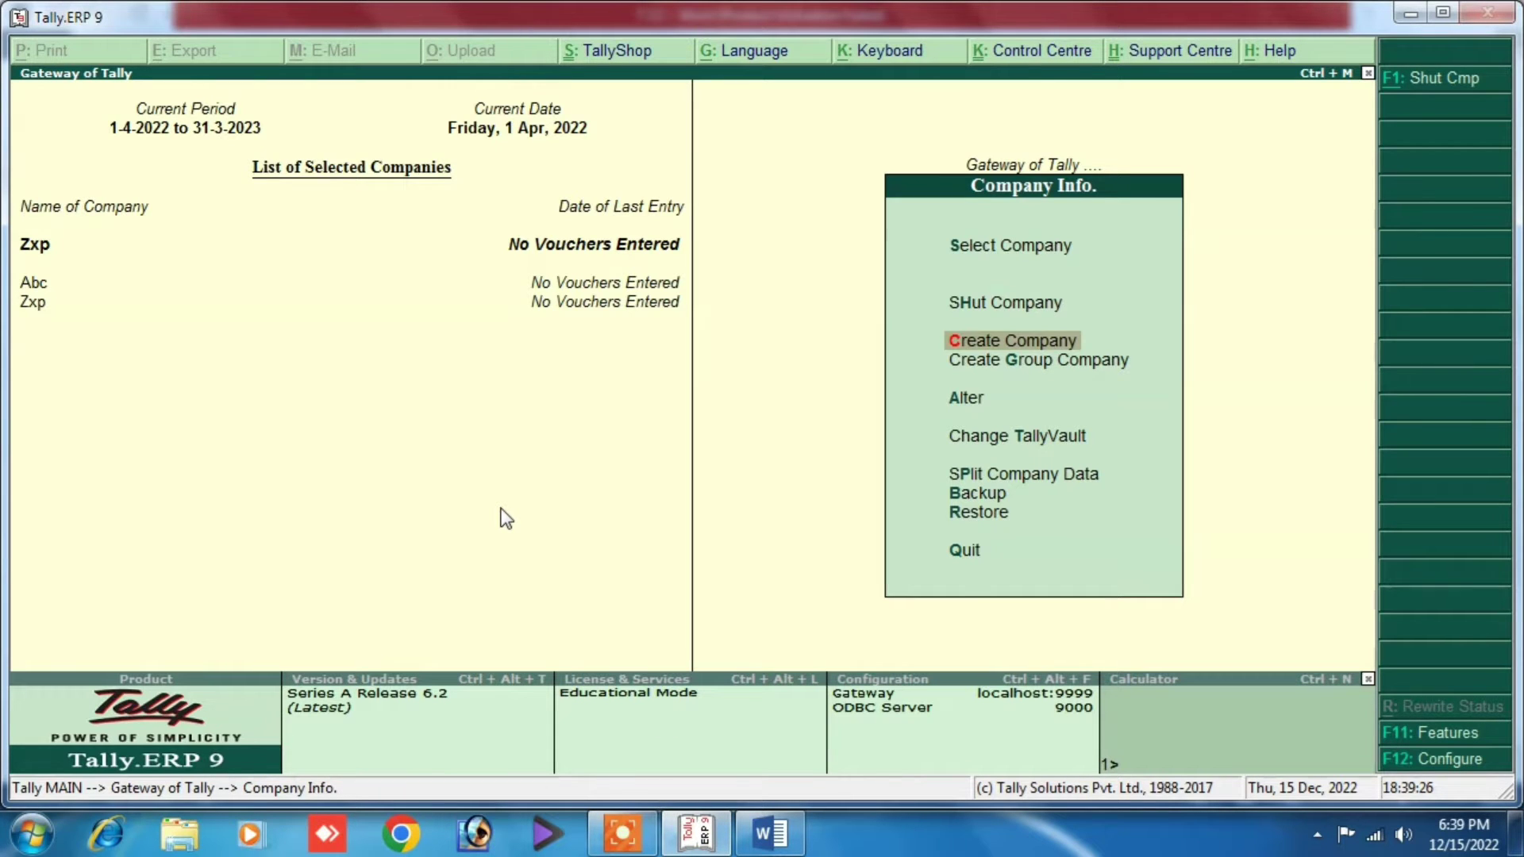
key(Escape)
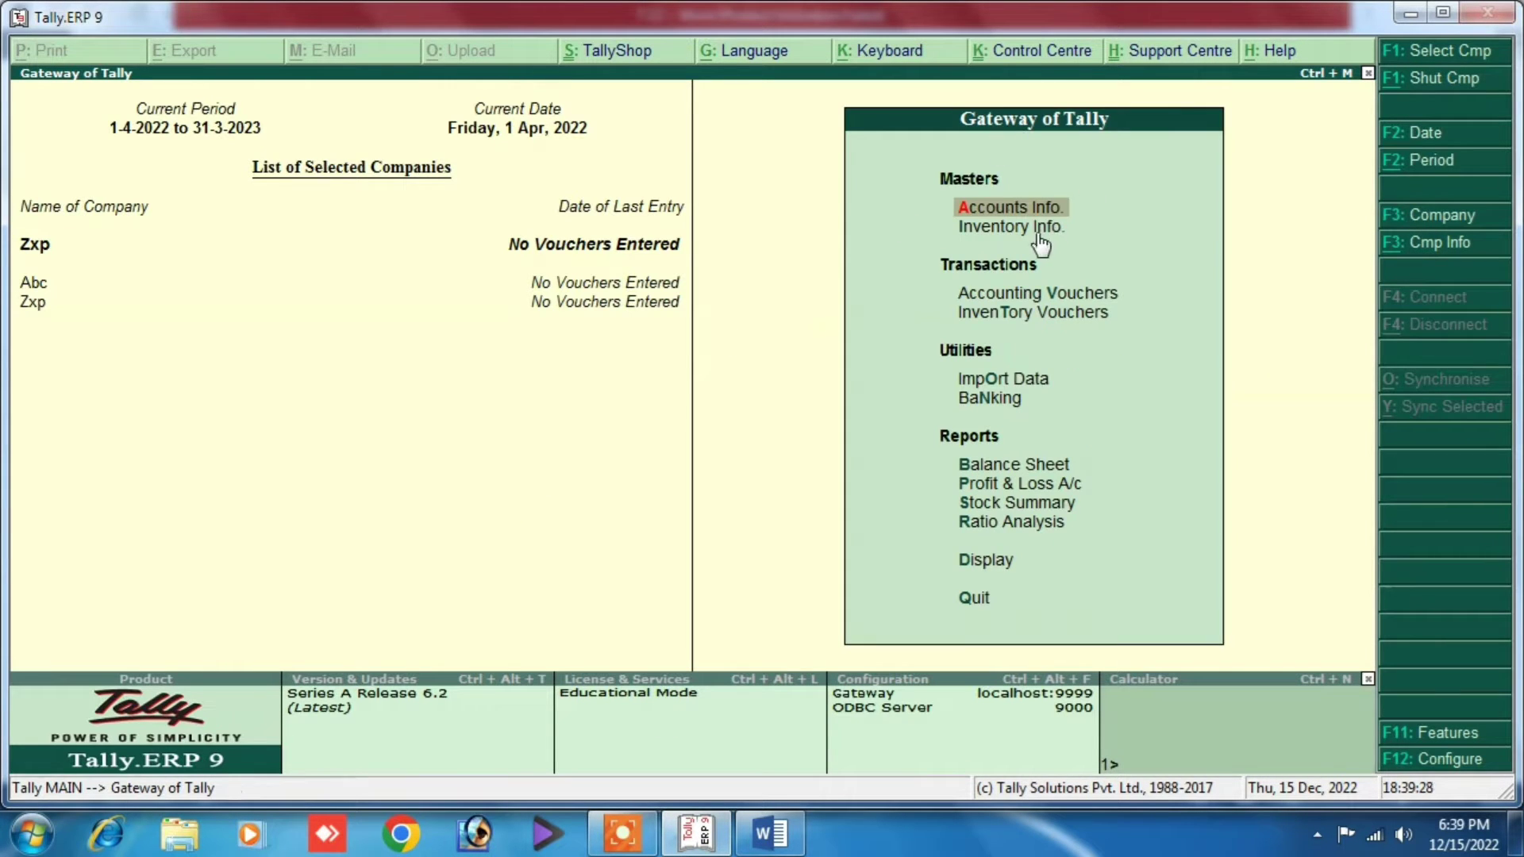
key(F3)
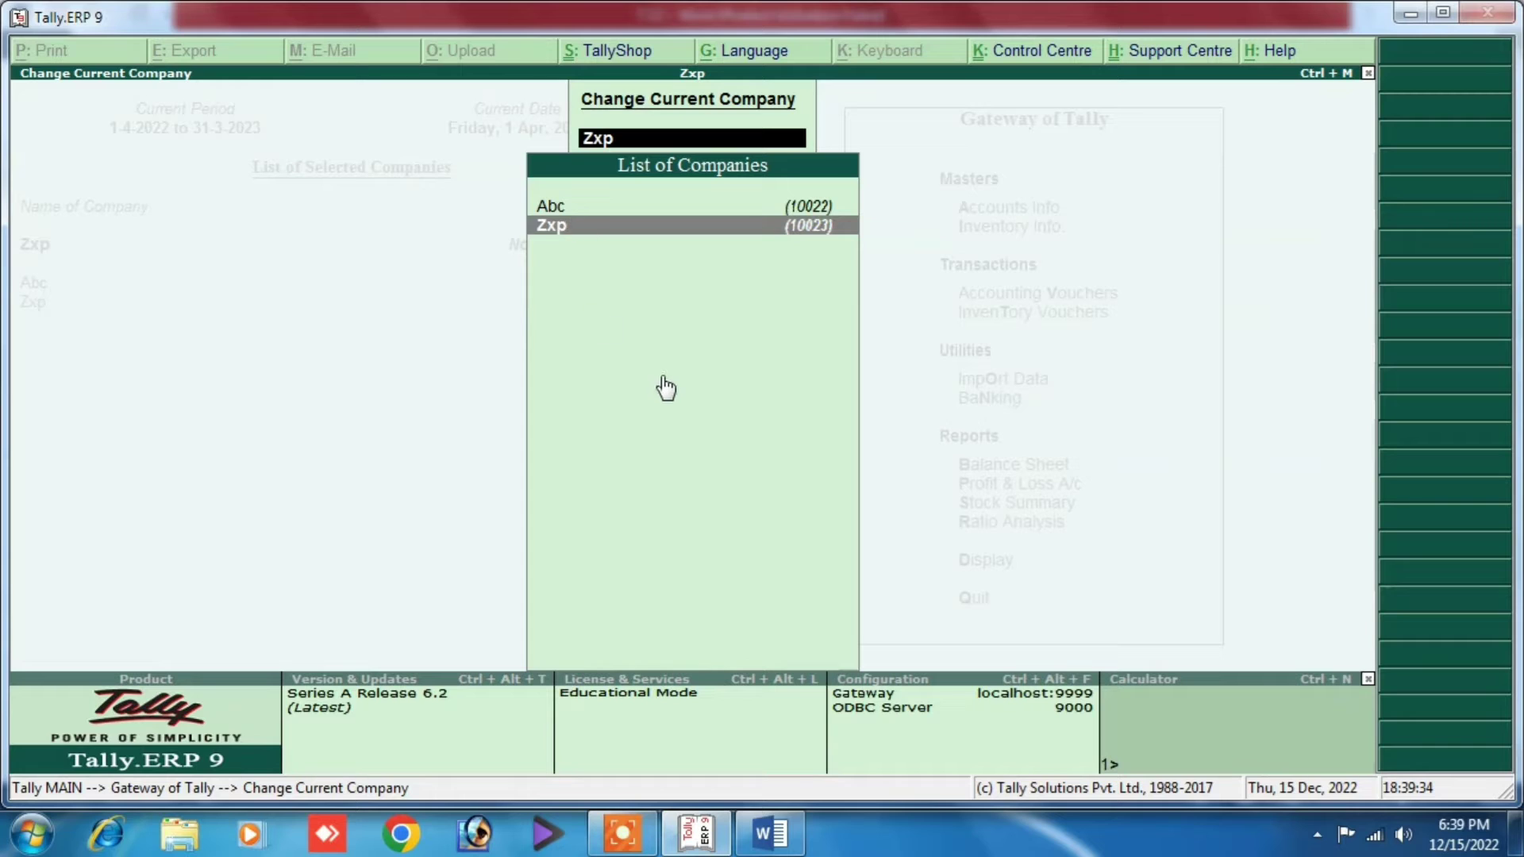
key(Up)
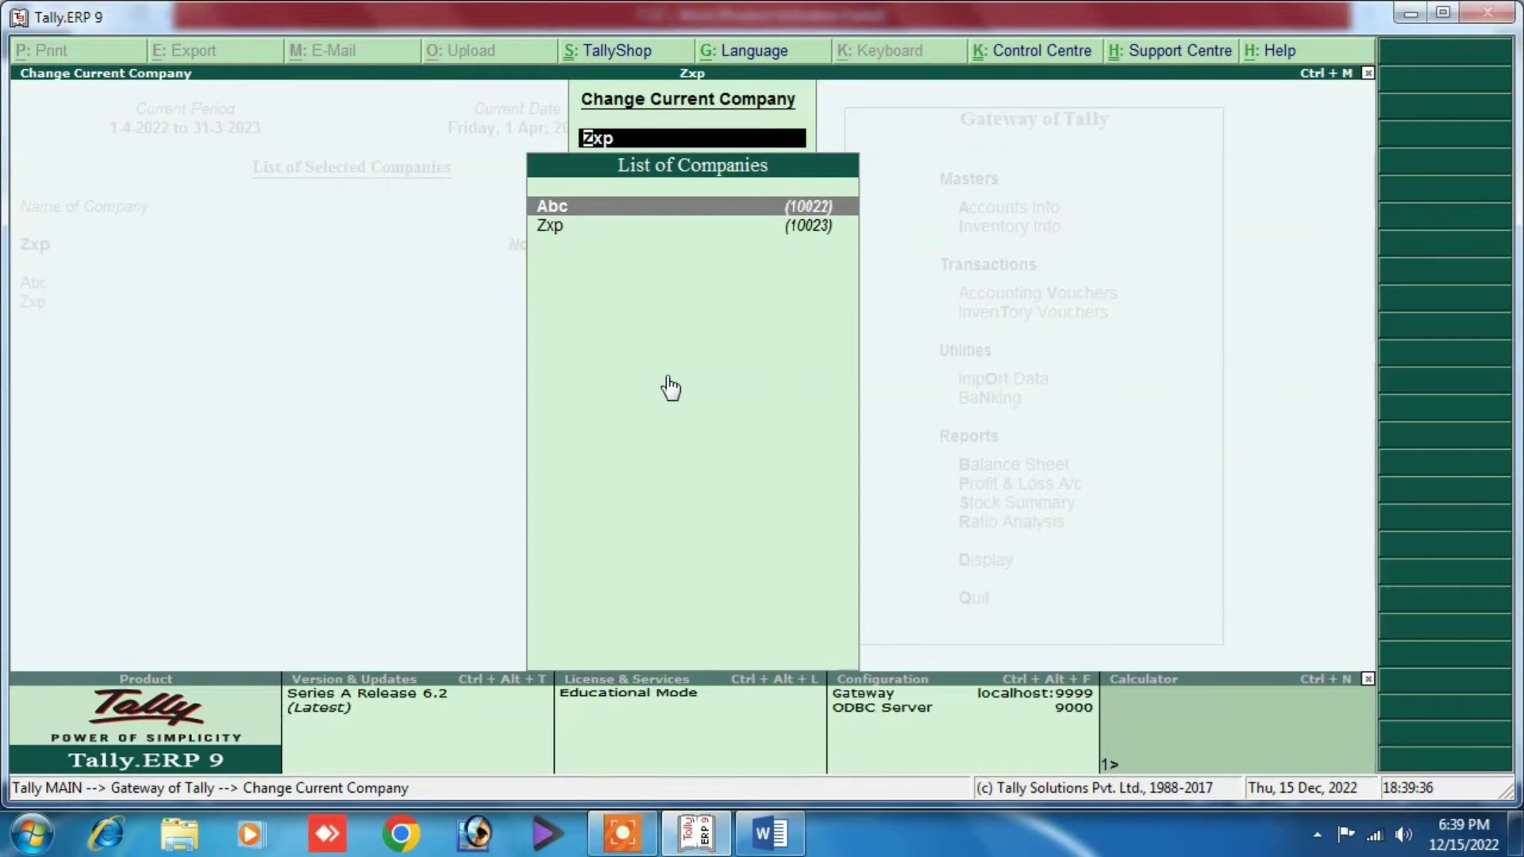
key(Return)
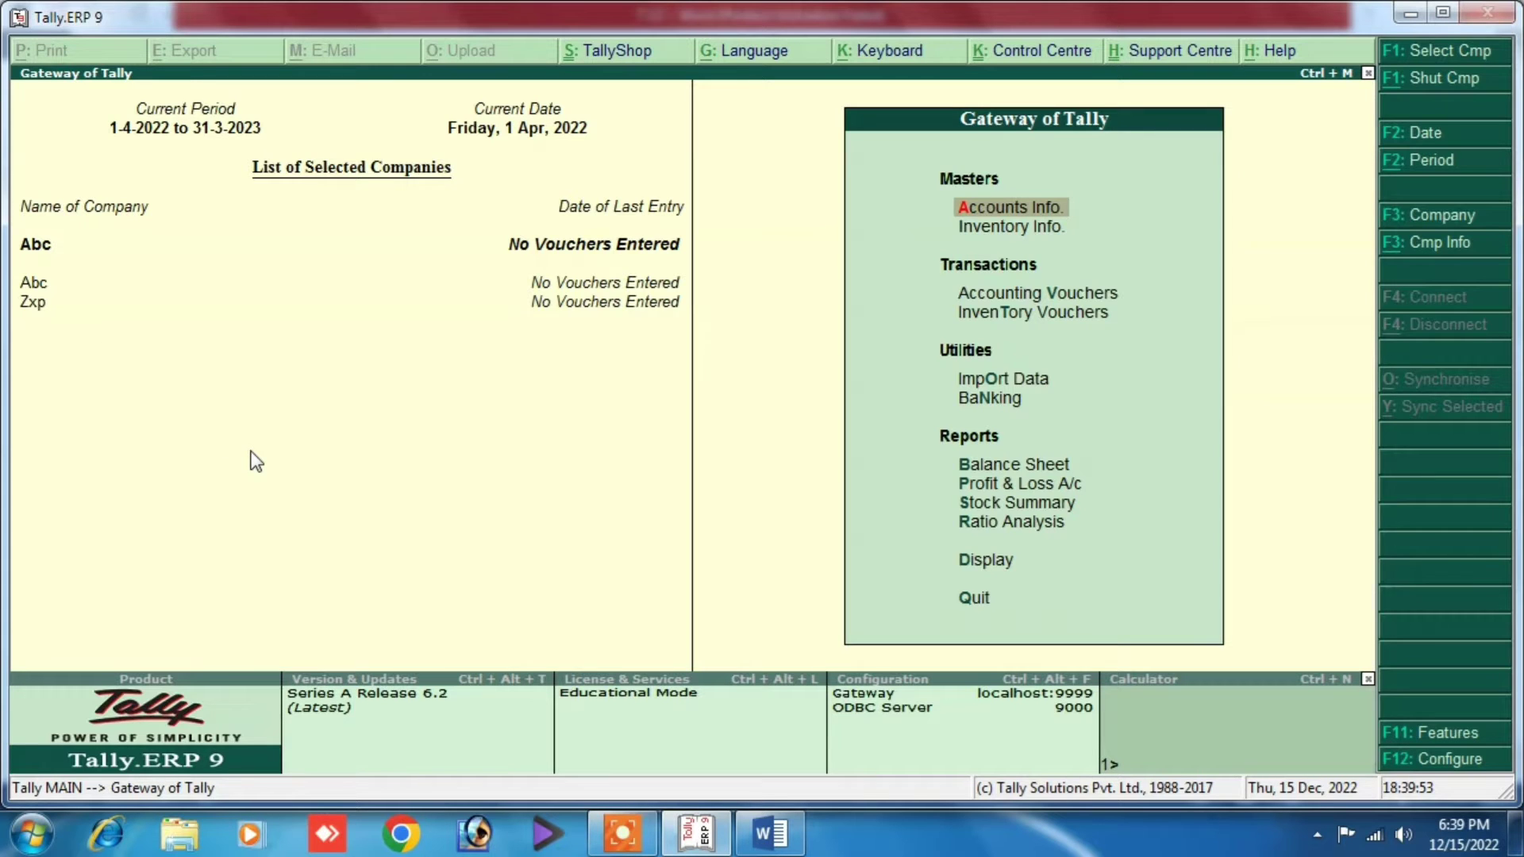
Change the current company to Zxp.
key(F3)
click(551, 227)
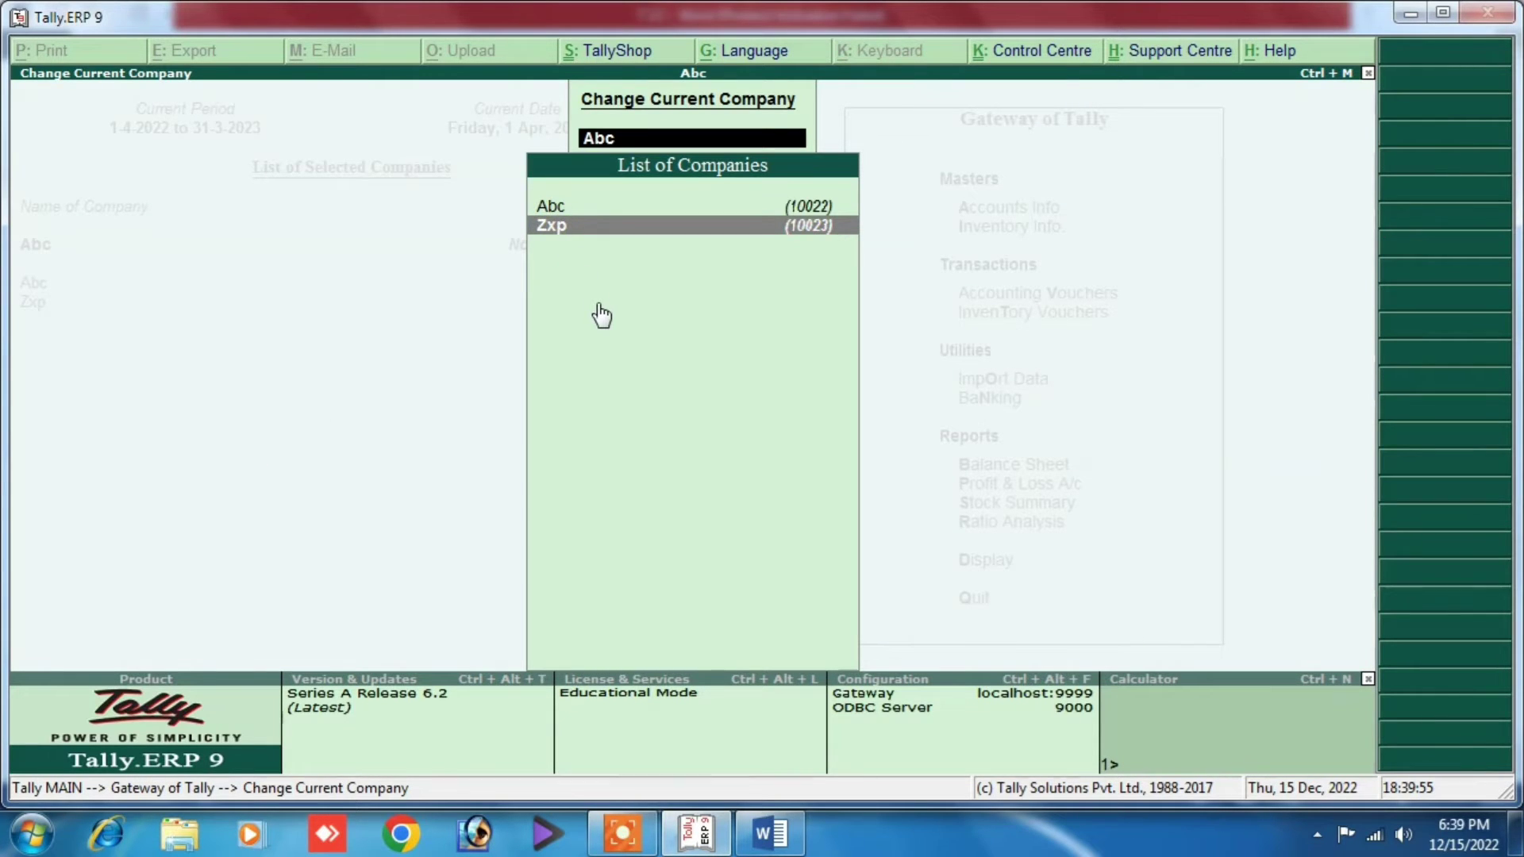
key(Return)
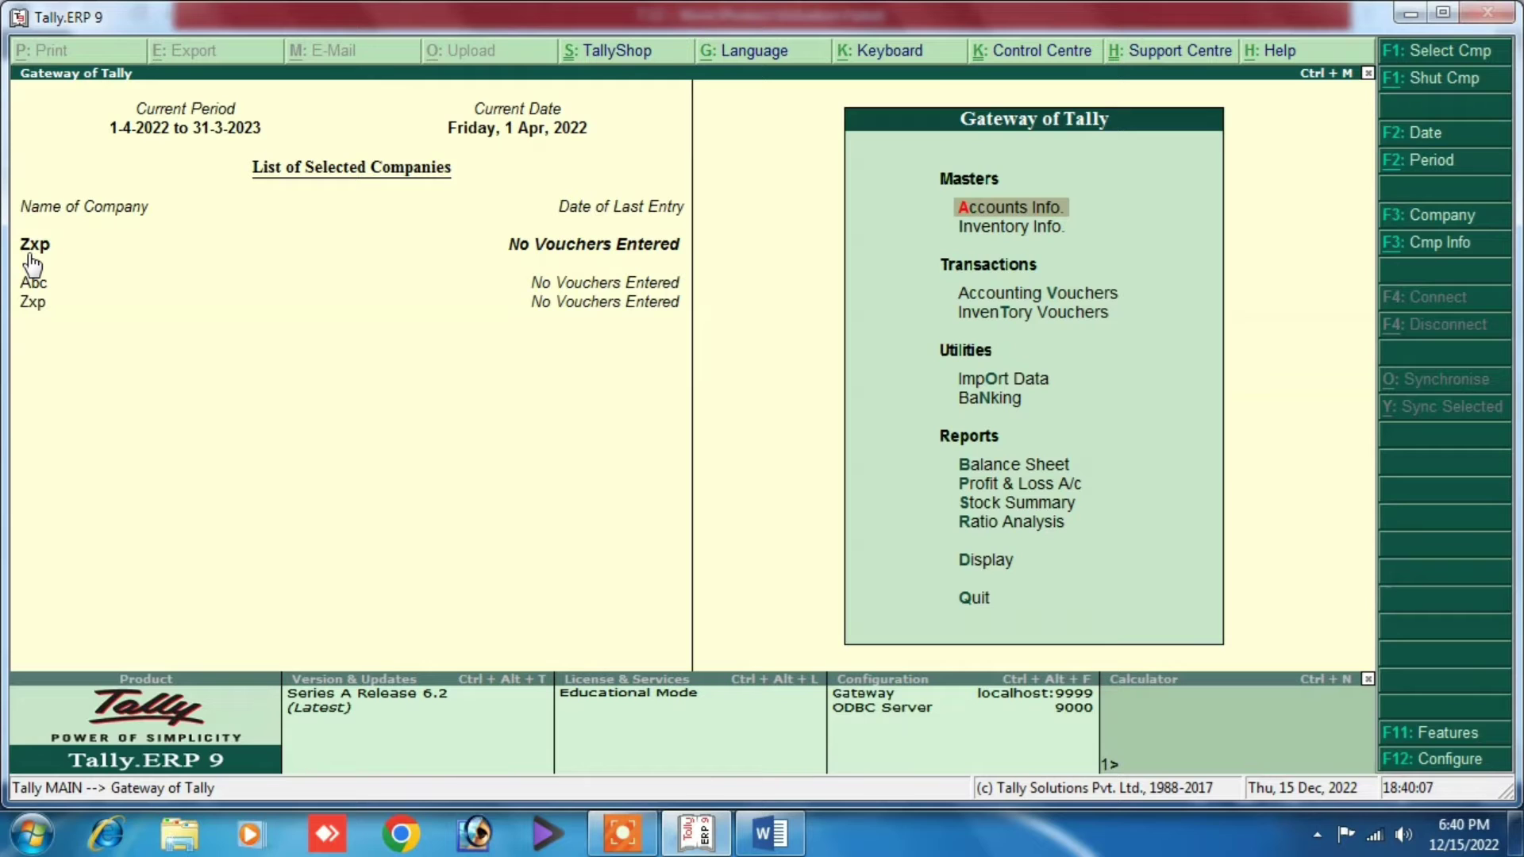
Read the F4 entry in the Word shortcut list and return to Tally.ERP 9.
click(697, 831)
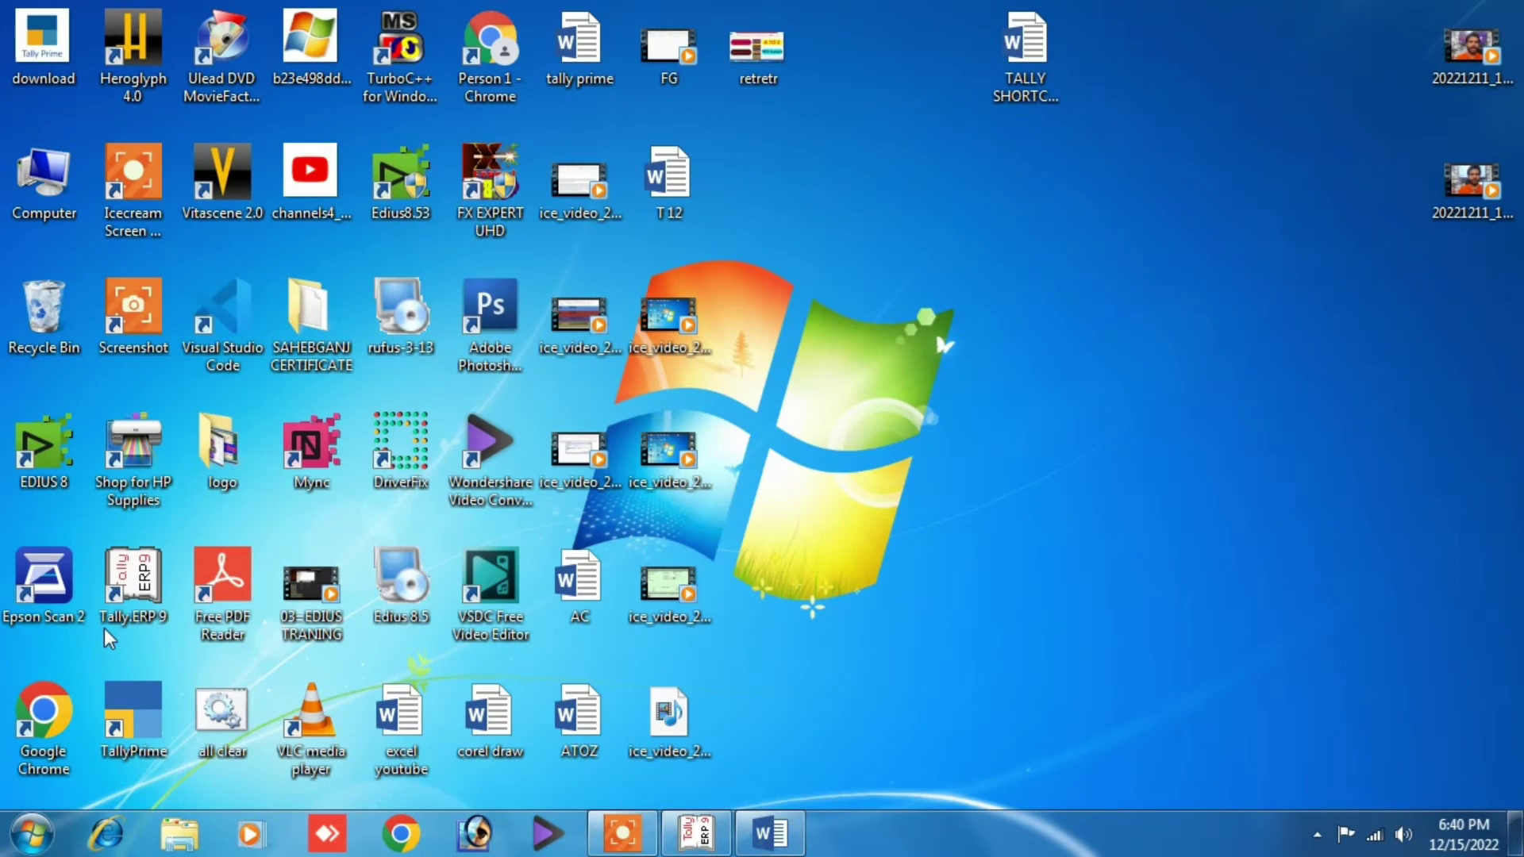
click(768, 832)
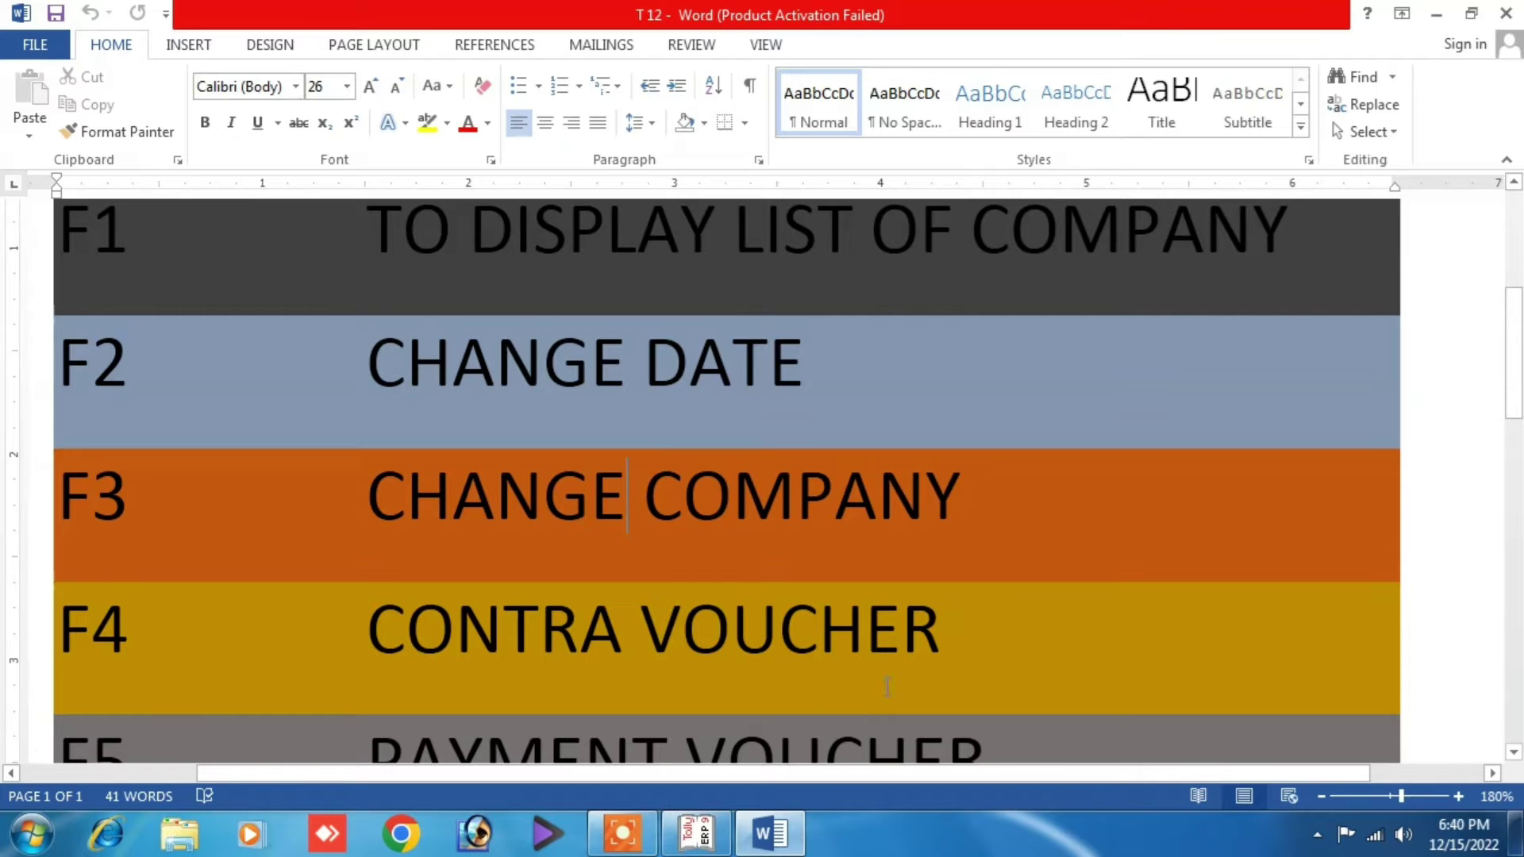
click(697, 833)
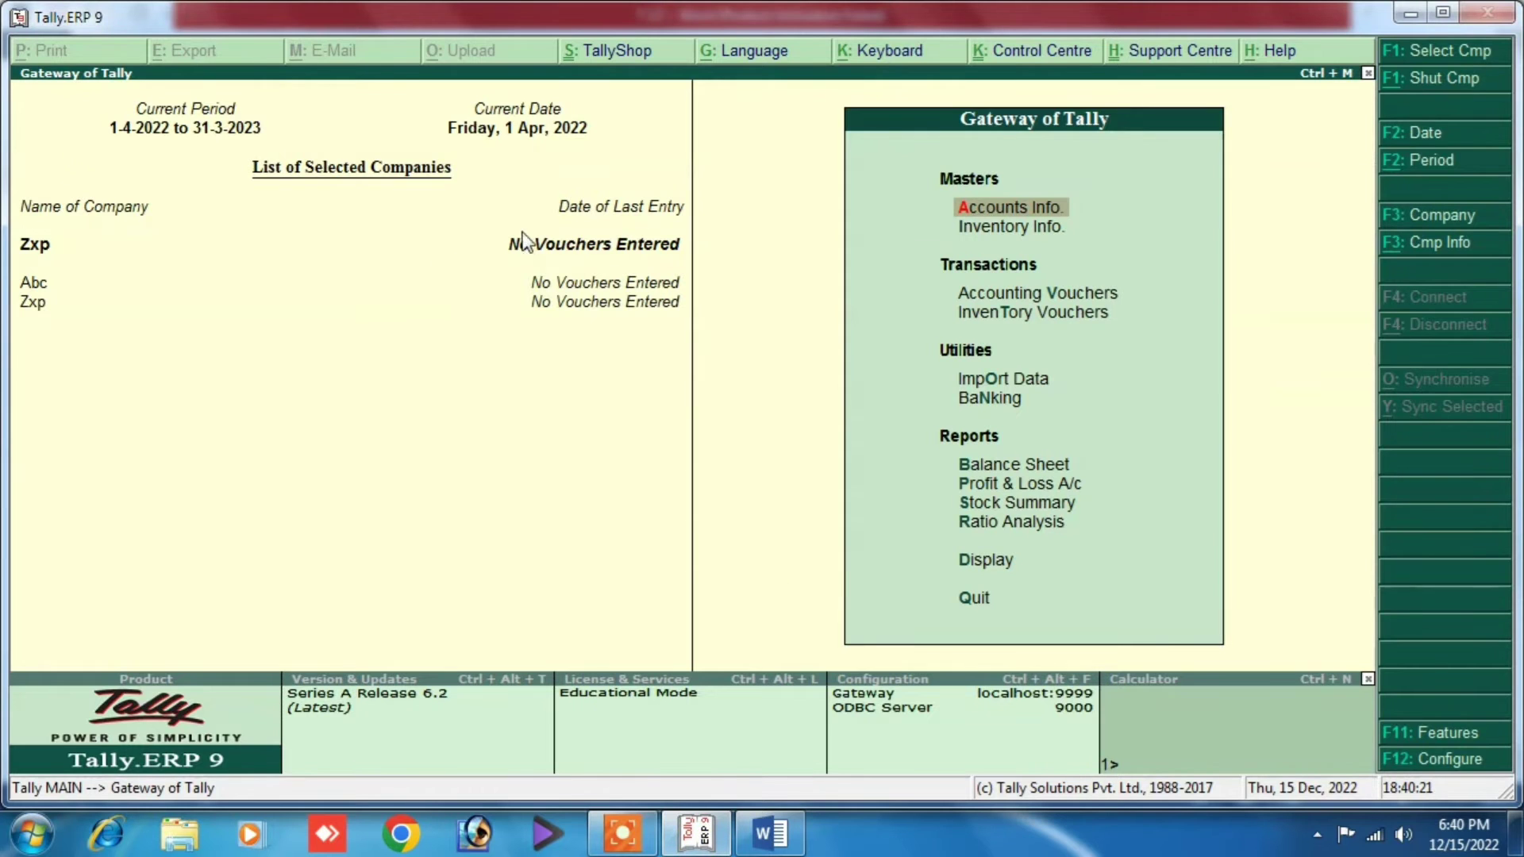
Open accounting voucher creation for the Zxp company and switch it to a Contra voucher.
click(1046, 293)
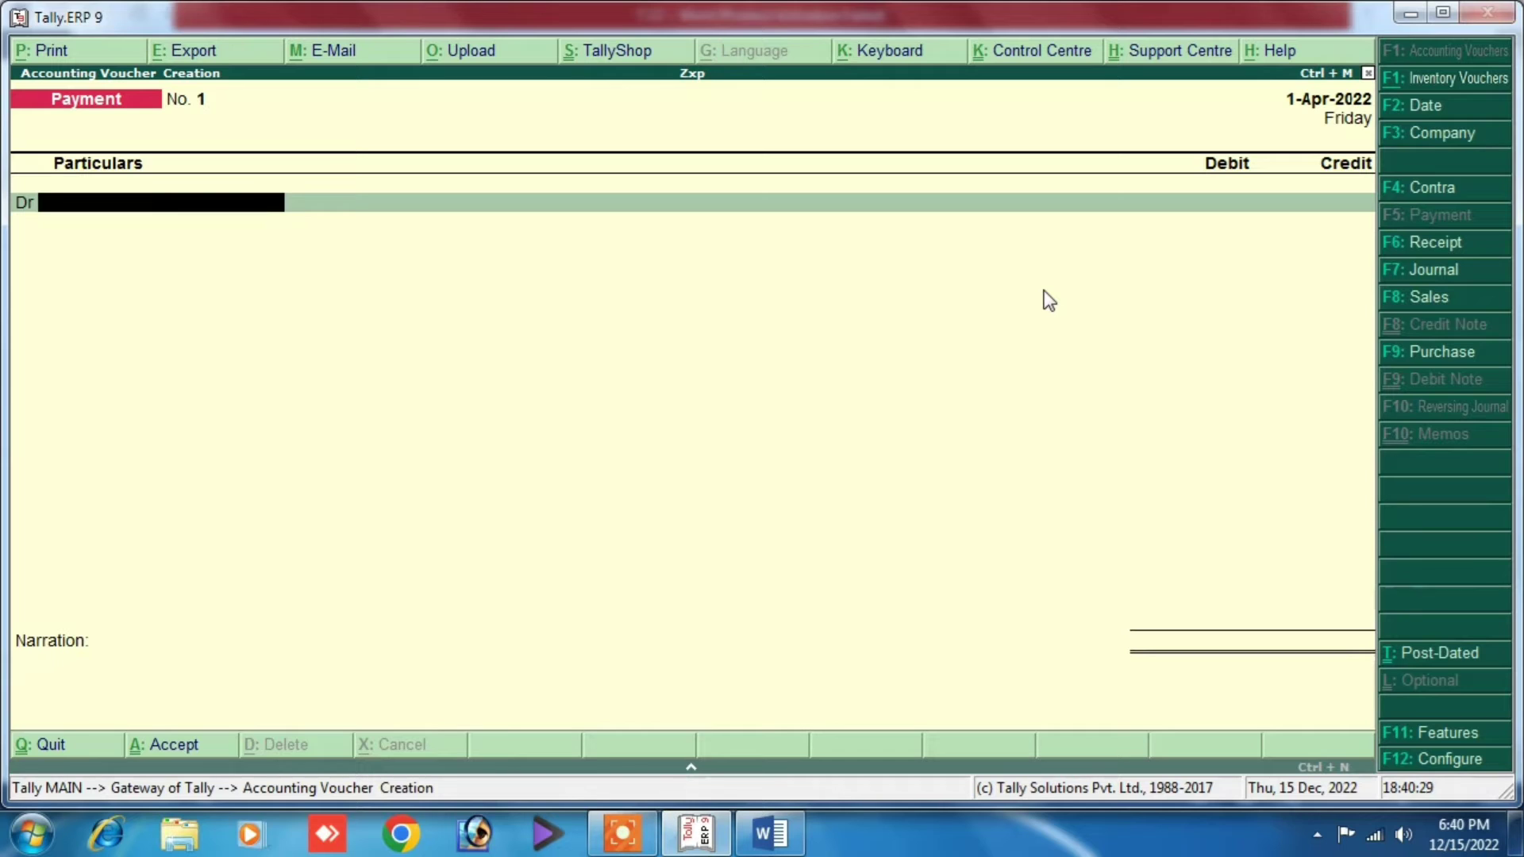
key(F4)
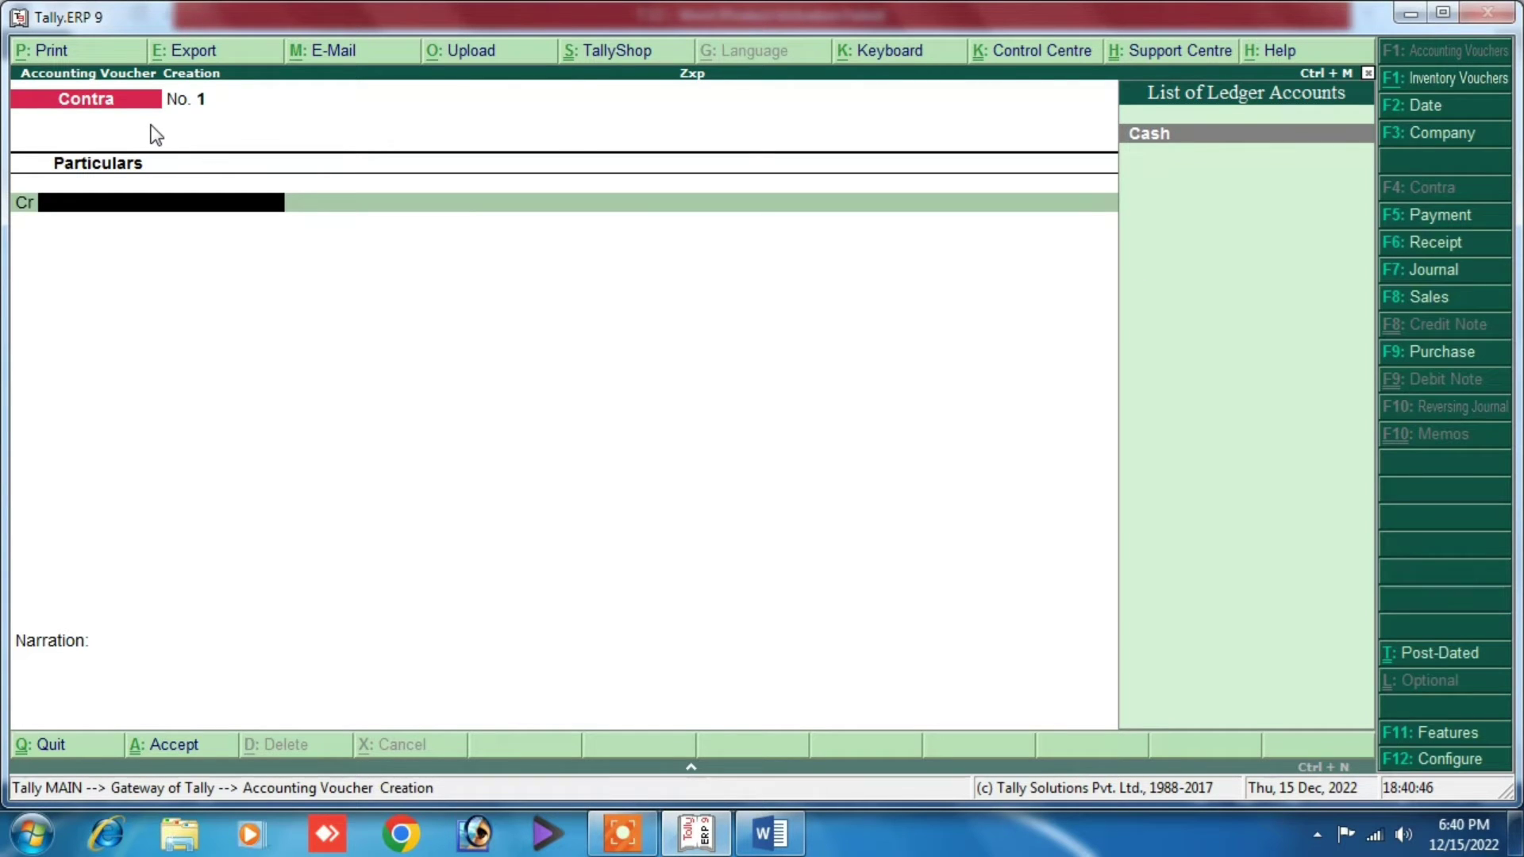
Check the F5 entry in the Word shortcut list, return to Tally.ERP 9 and switch to a Payment voucher.
click(768, 833)
scroll(160, 623, down, 2)
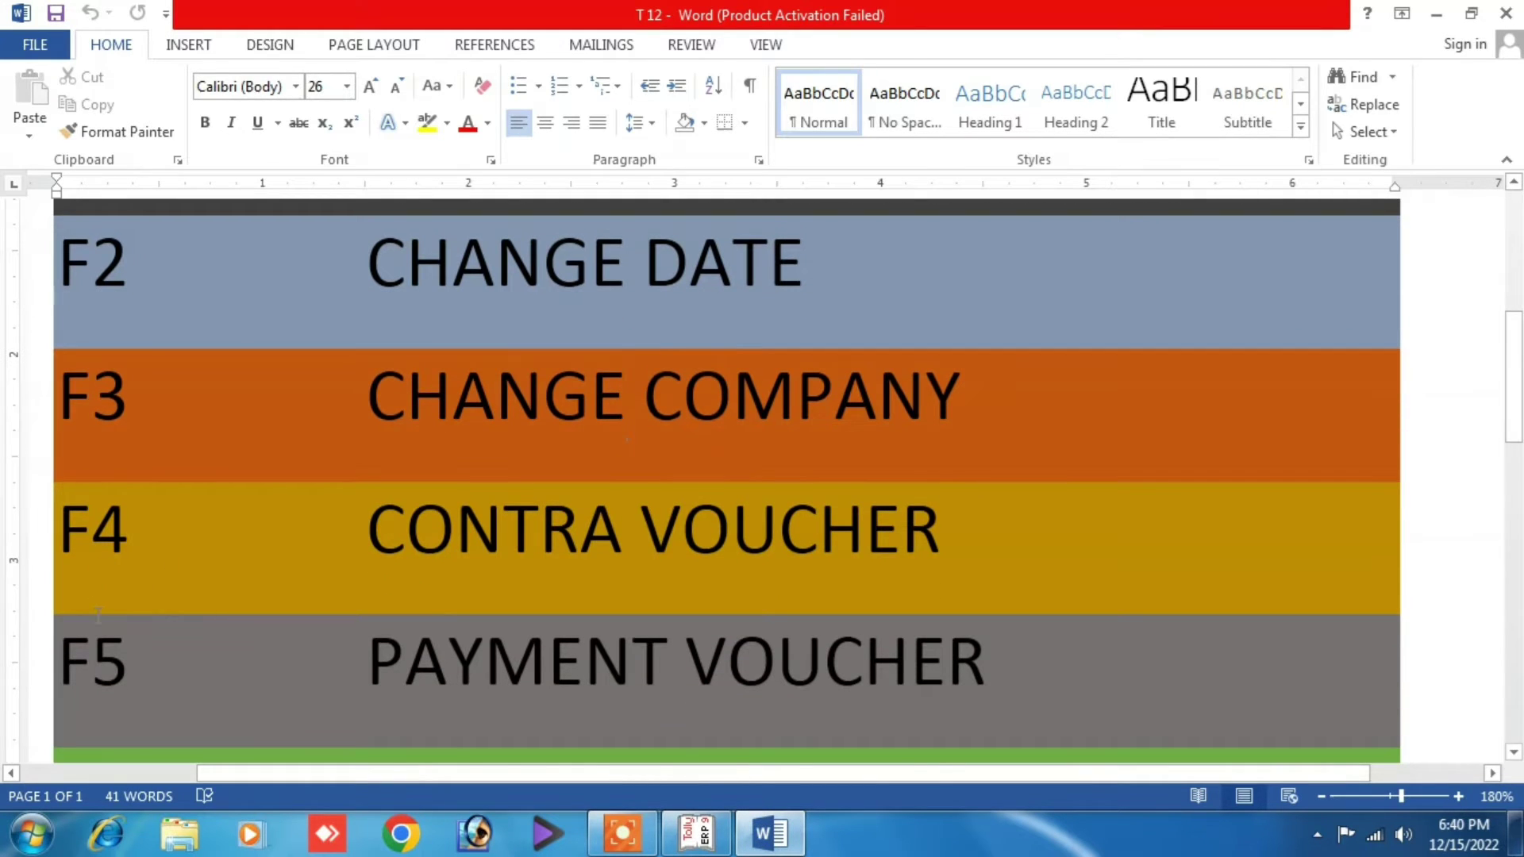
scroll(560, 514, down, 2)
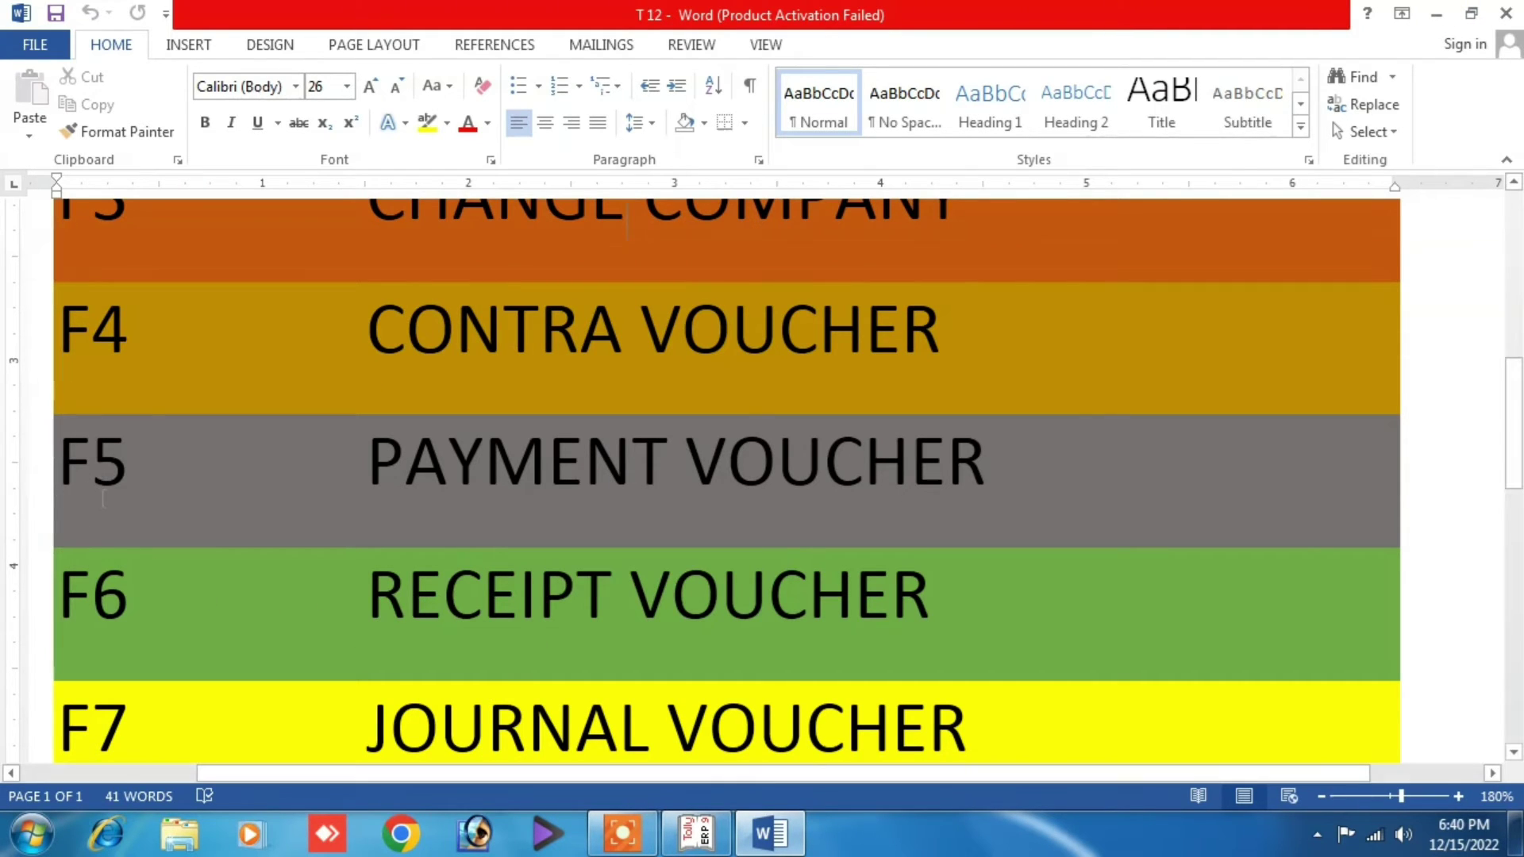
click(697, 833)
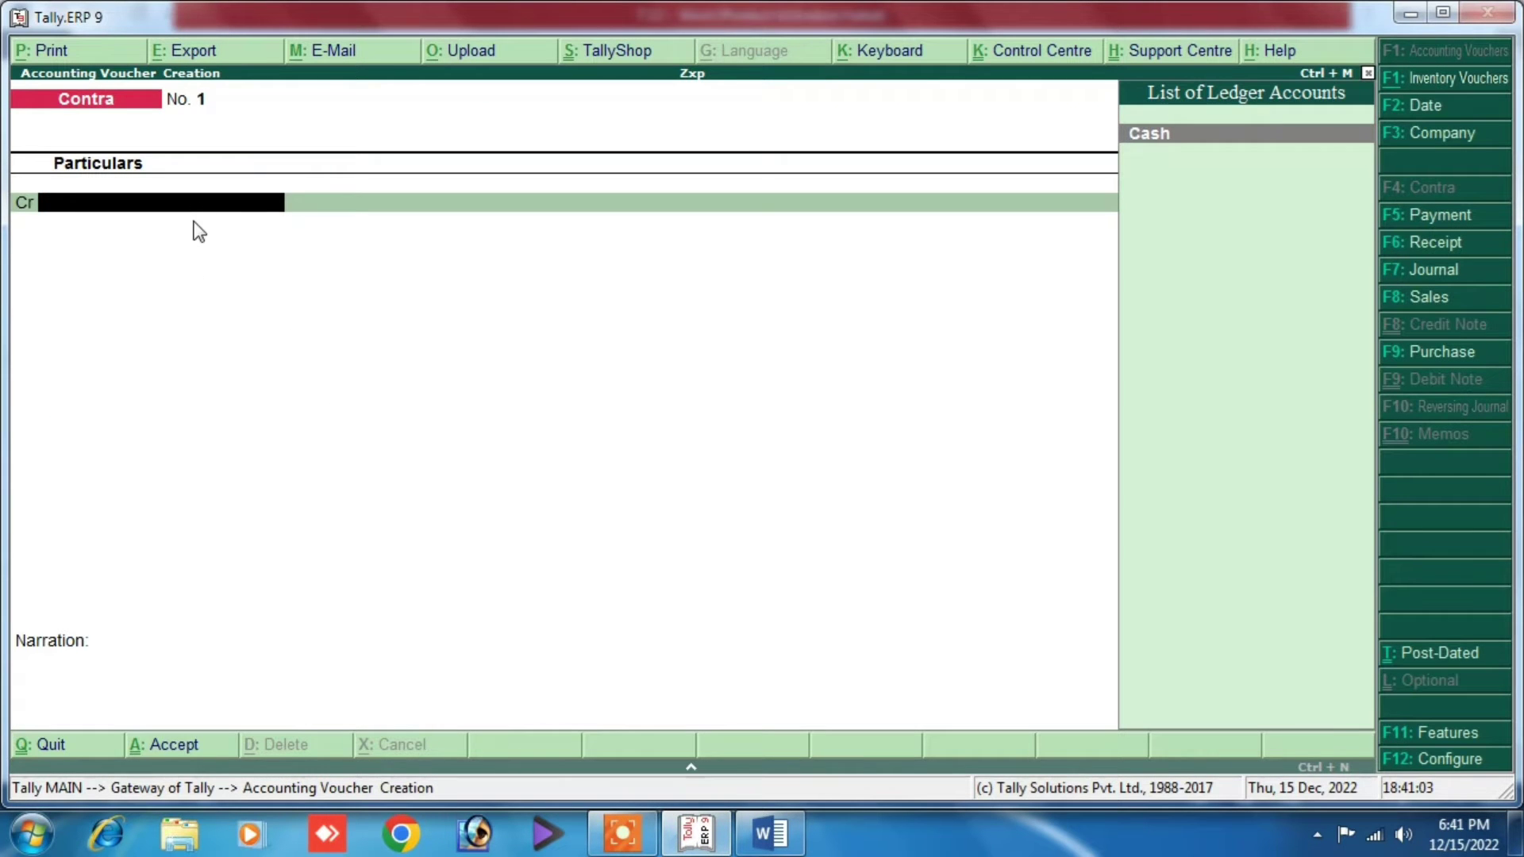
key(F5)
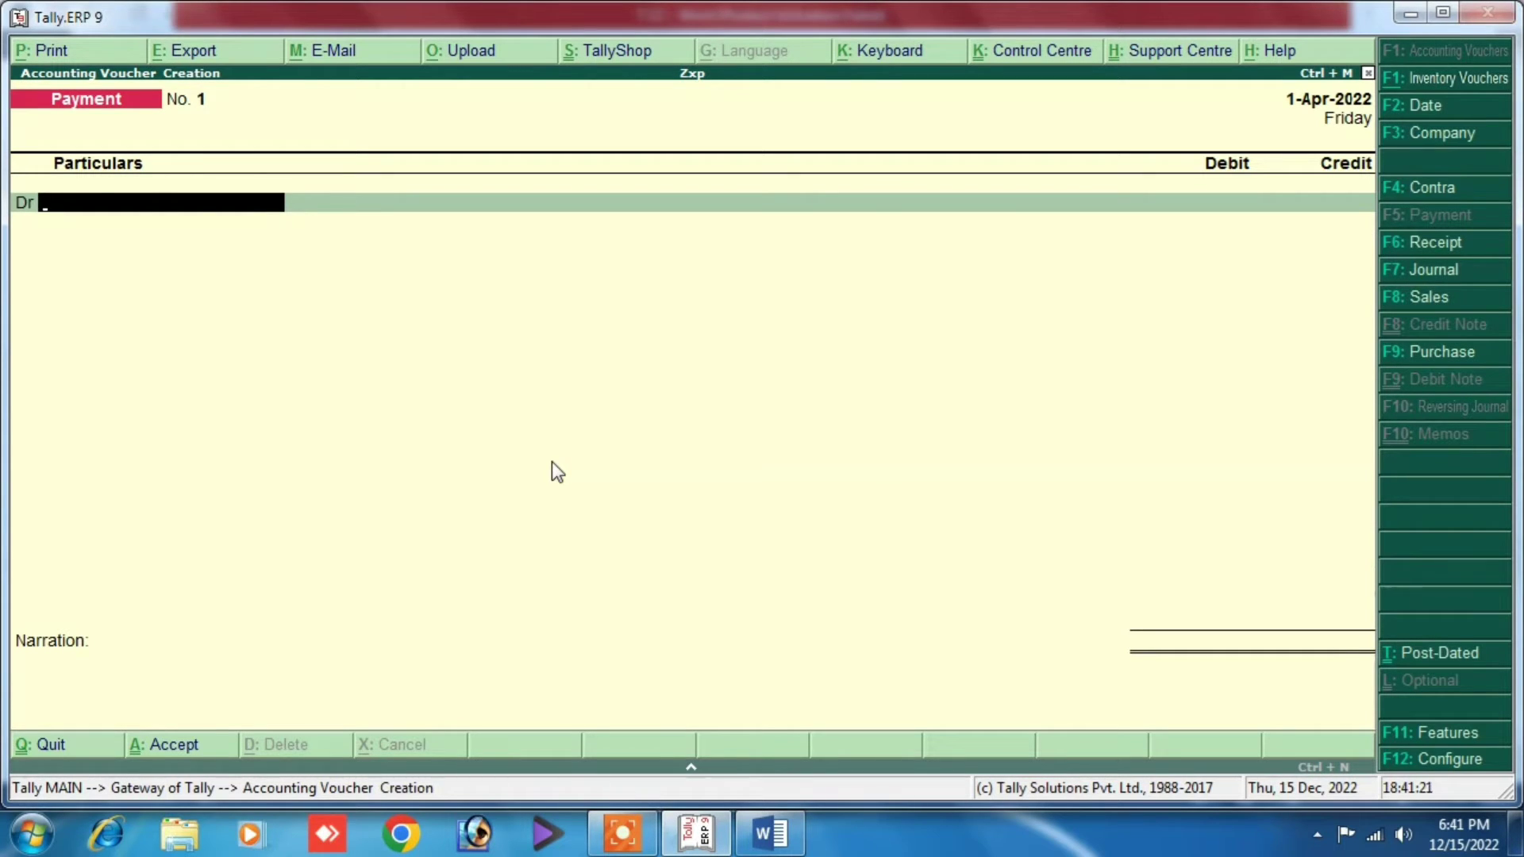
Check the F6 entry in the Word shortcut list, reopen Accounting Vouchers in Tally.ERP 9 as a Receipt voucher, and quit it without saving.
click(770, 833)
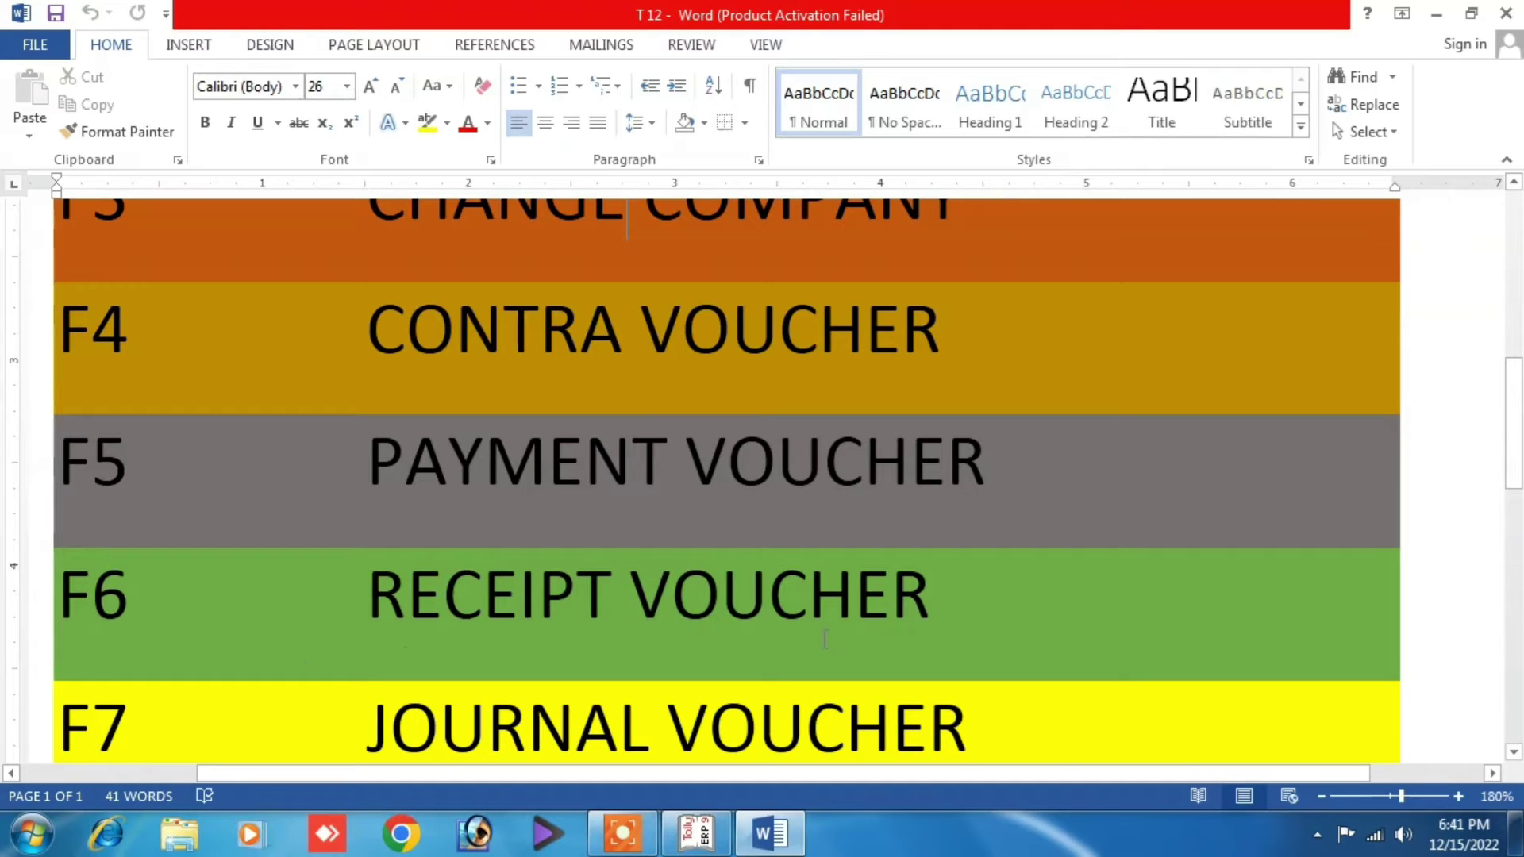
click(697, 834)
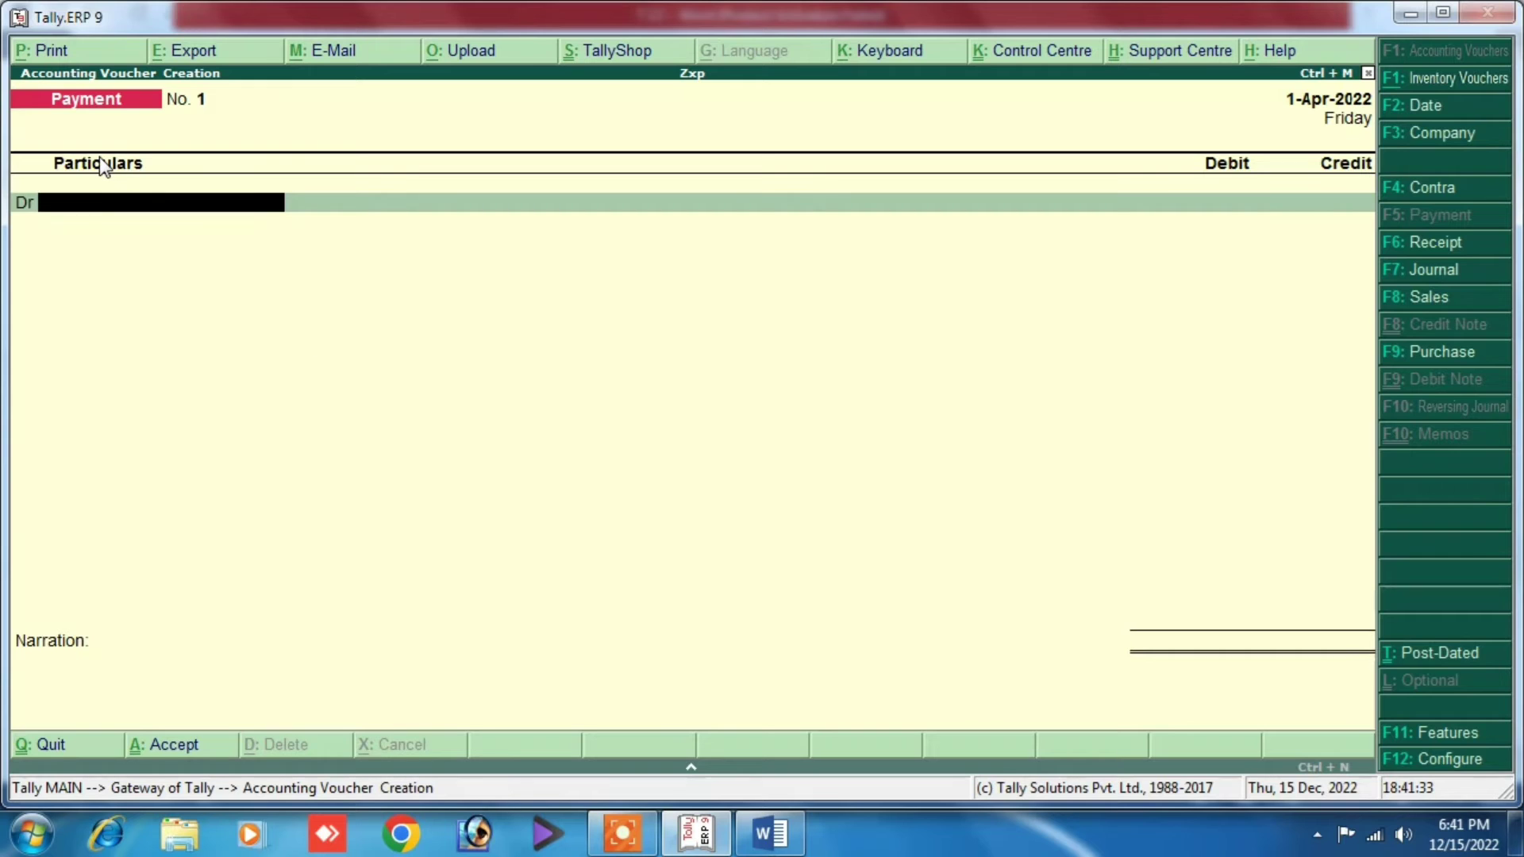
key(Escape)
key(Return)
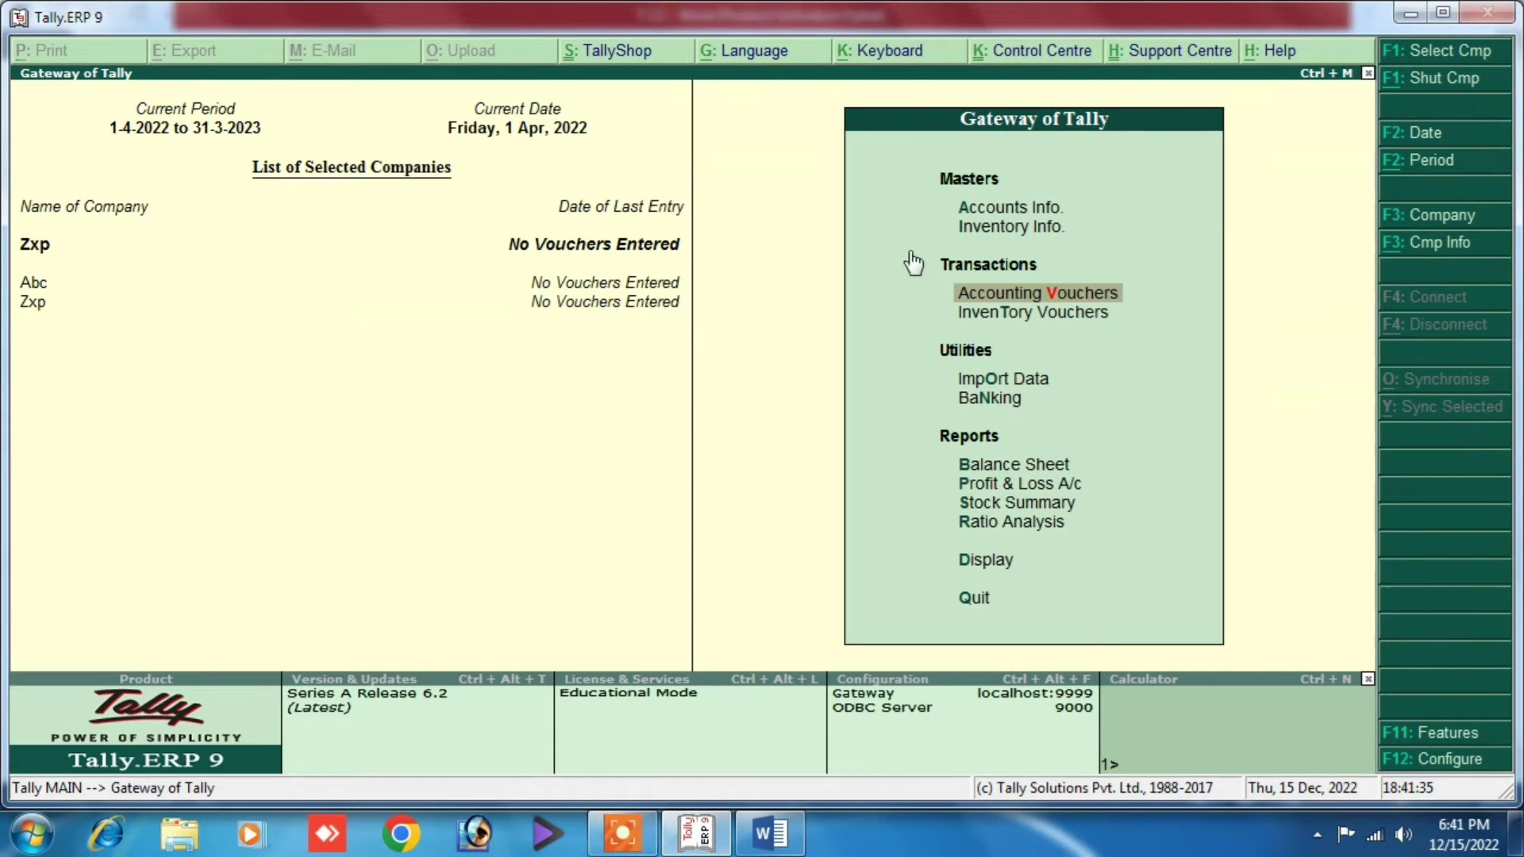
click(1038, 294)
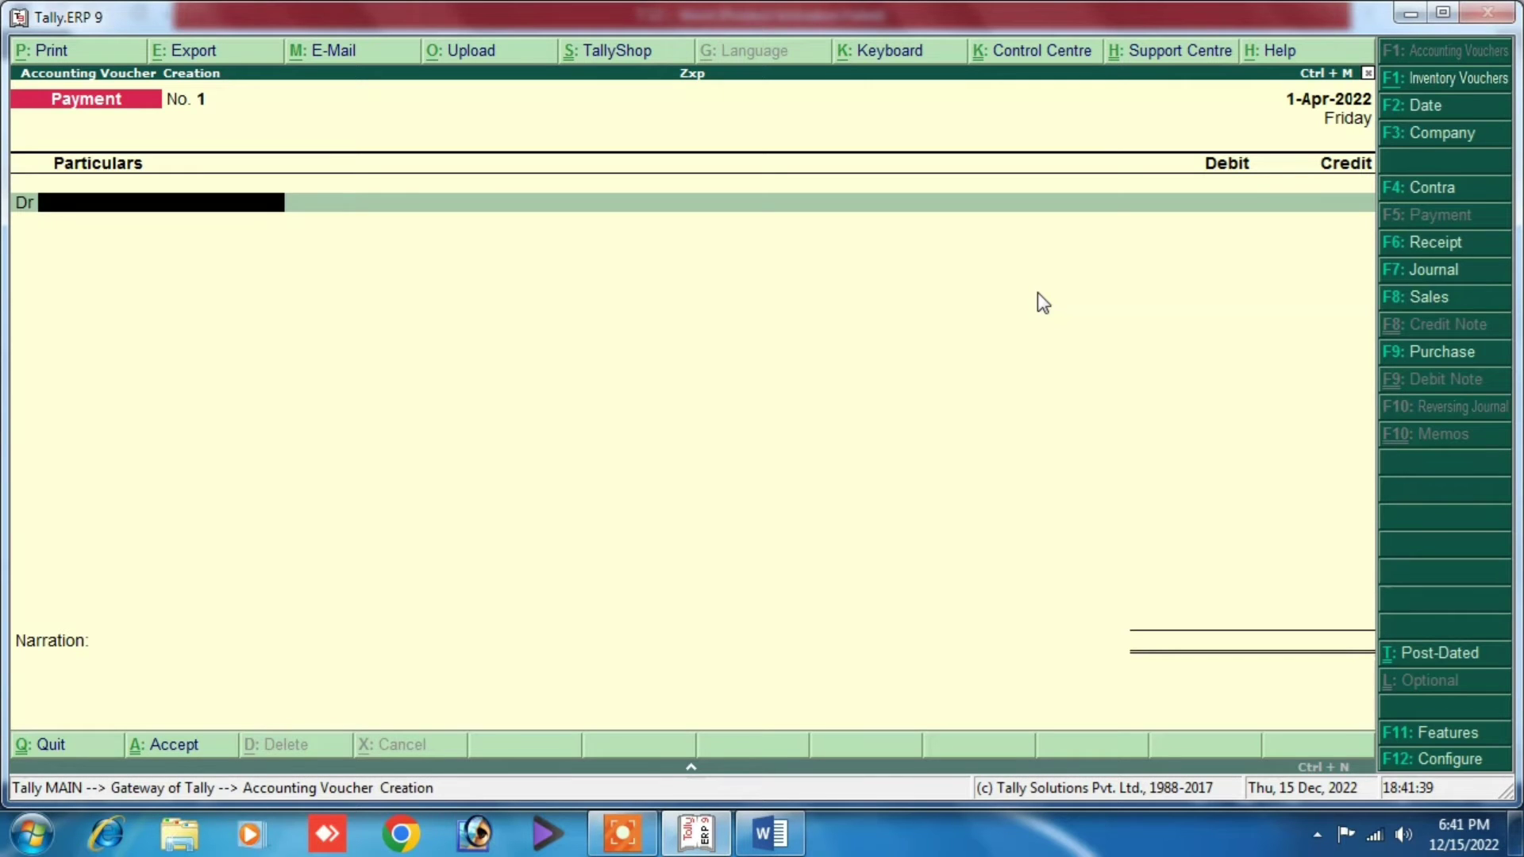
key(F6)
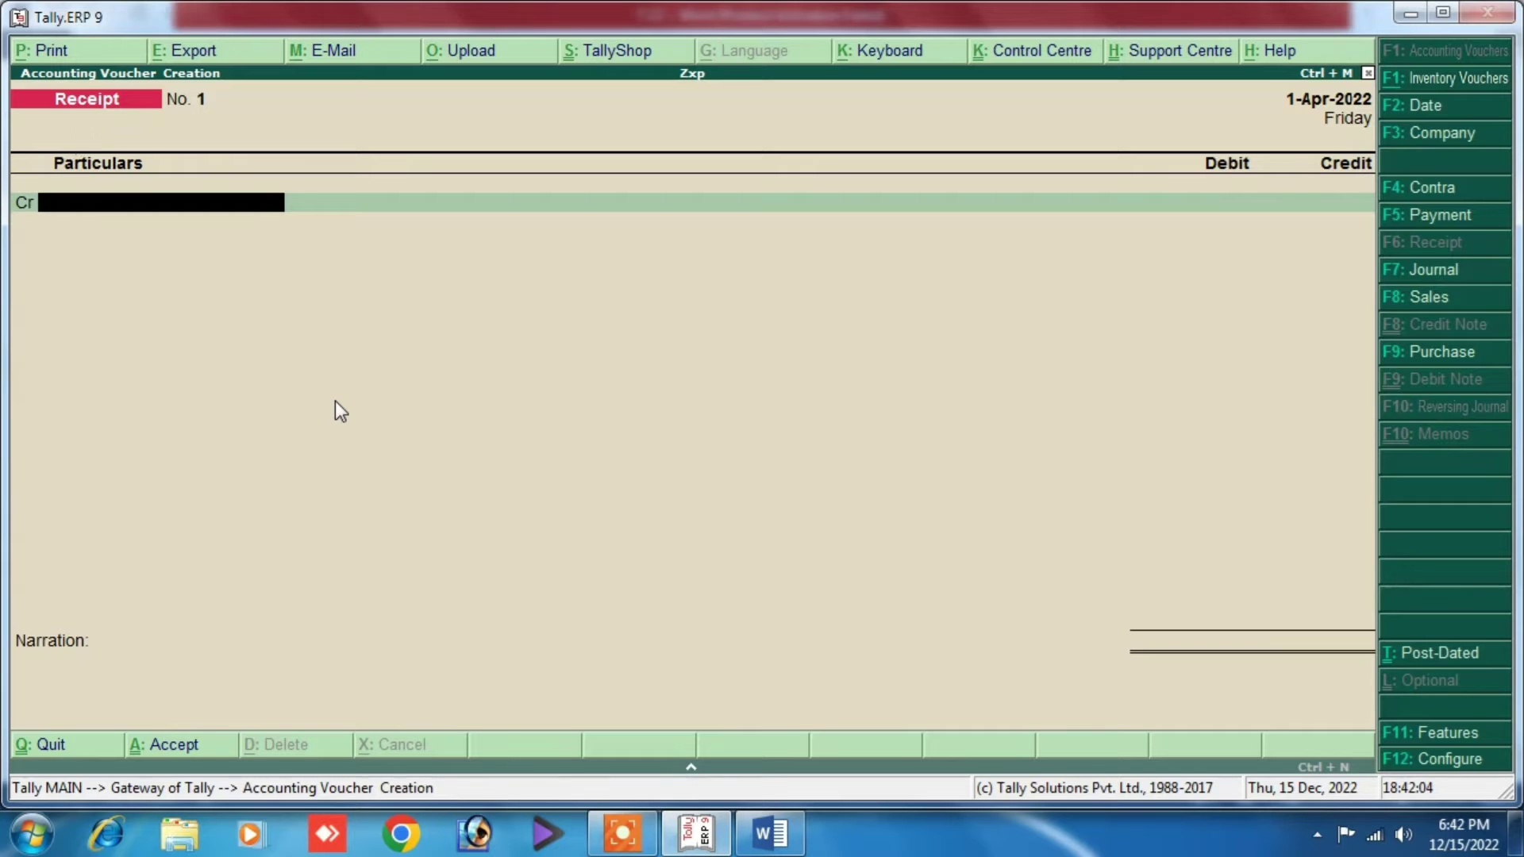
key(Escape)
key(y)
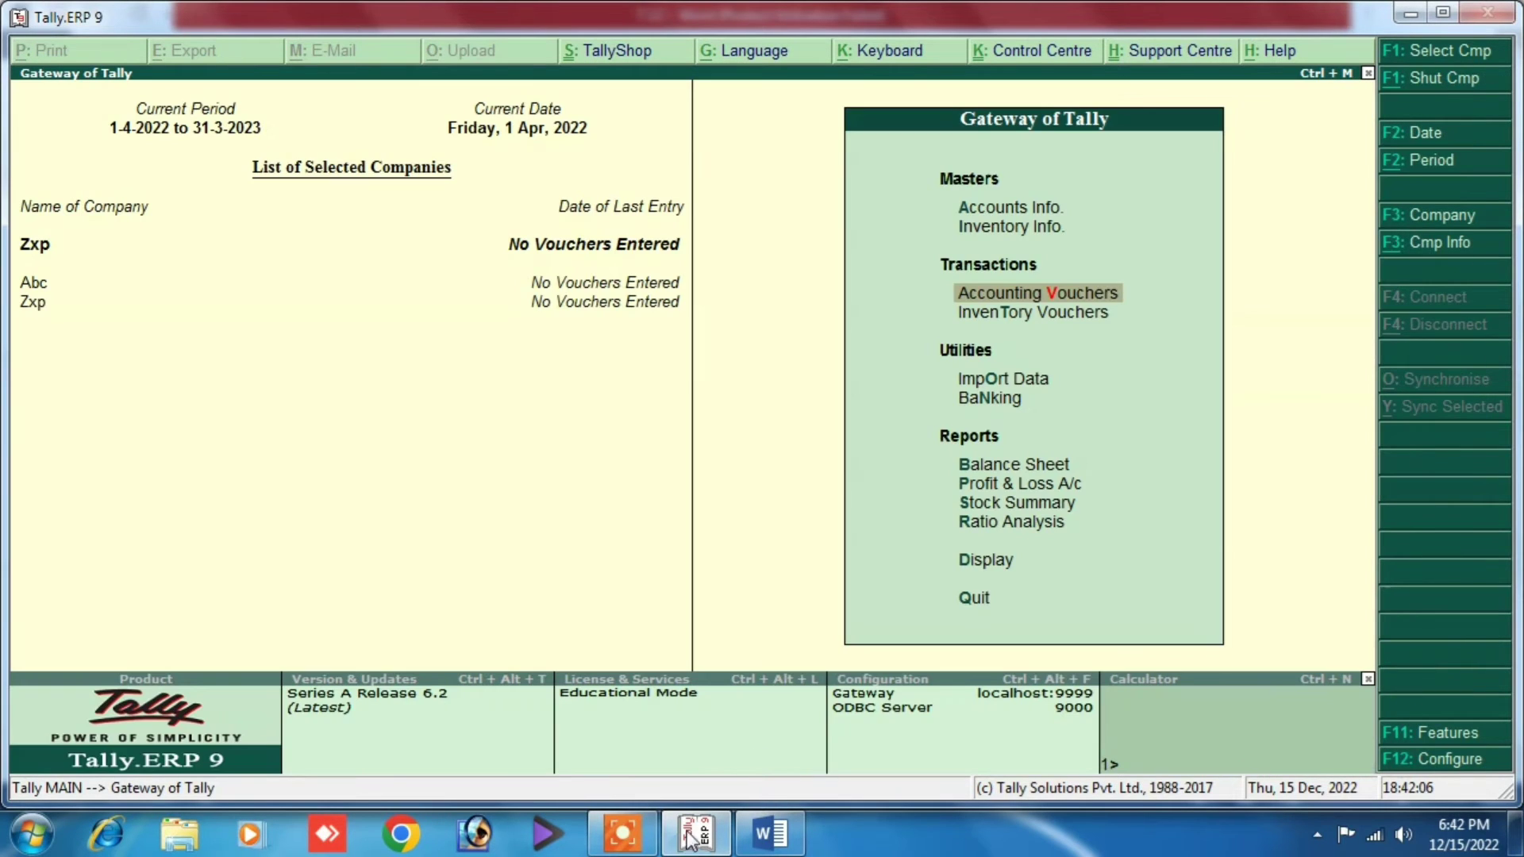
Check the F7 entry in the Word shortcut list and open a Journal voucher from Accounting Vouchers in Tally.ERP 9.
click(768, 833)
scroll(136, 524, down, 2)
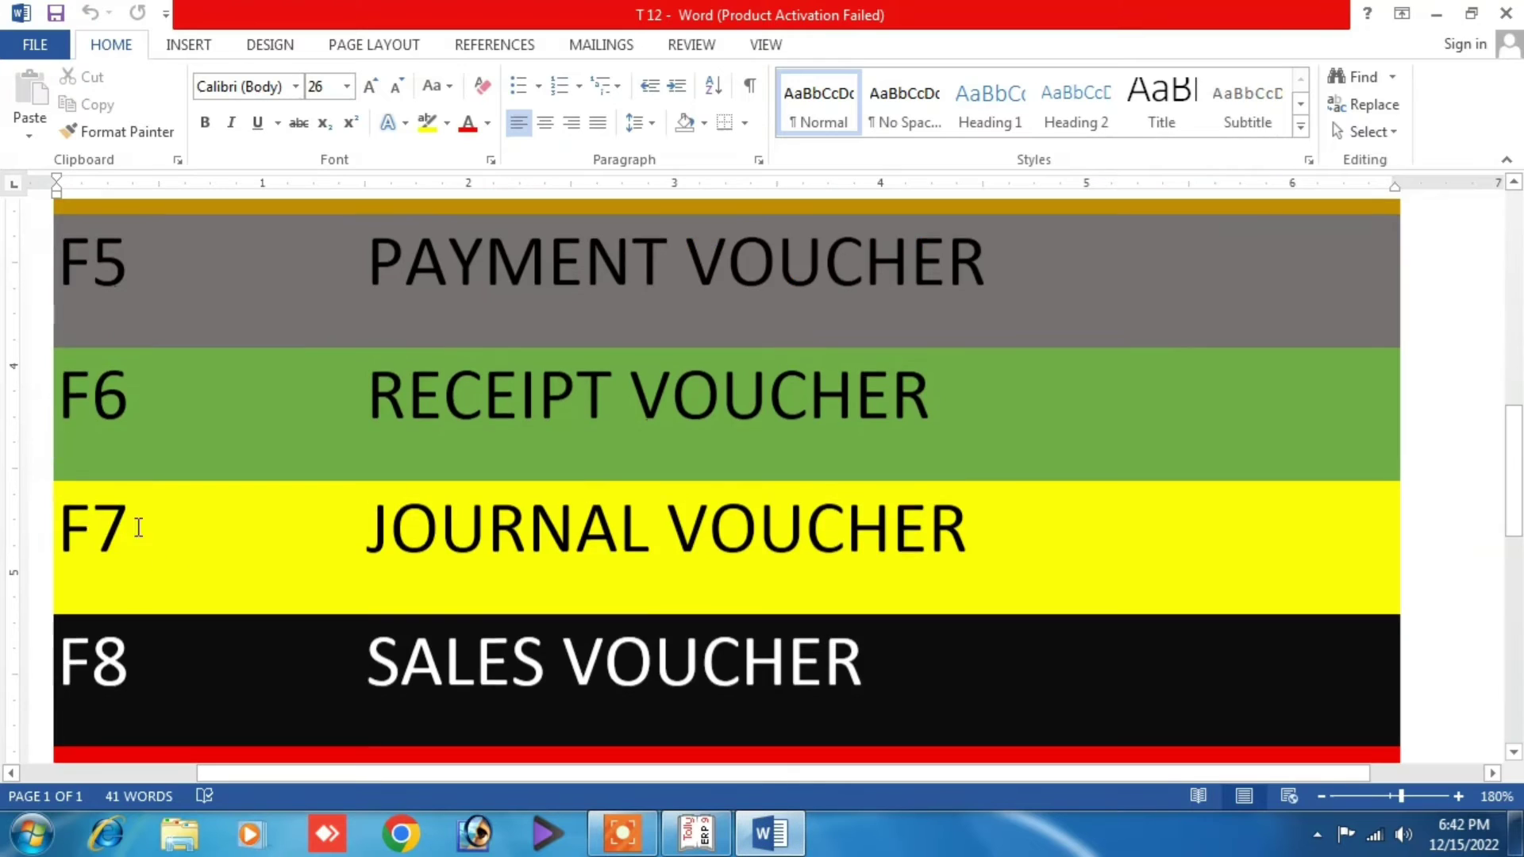
scroll(201, 445, down, 1)
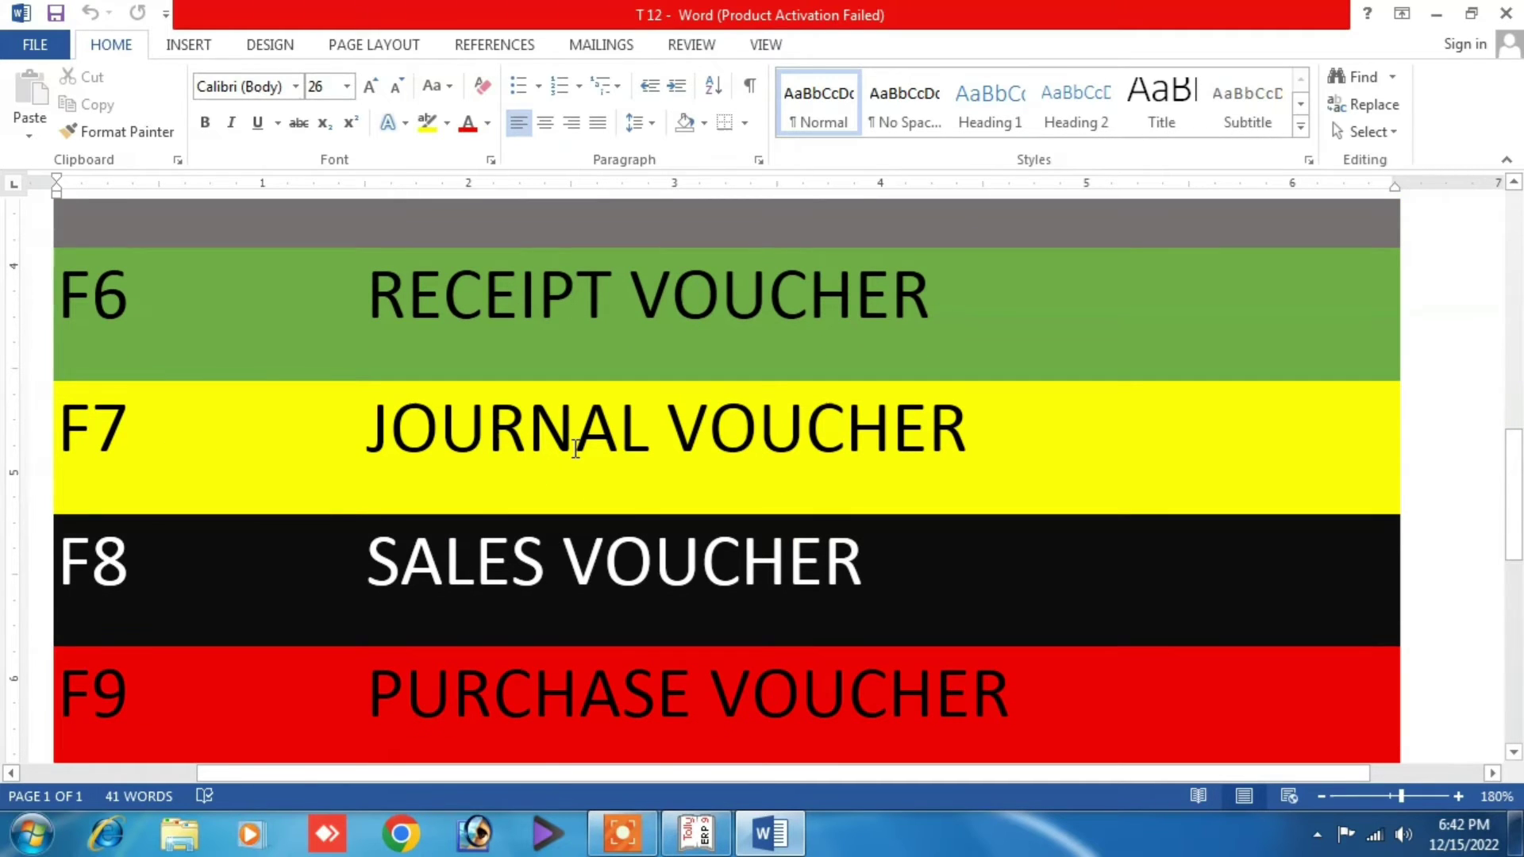
click(698, 835)
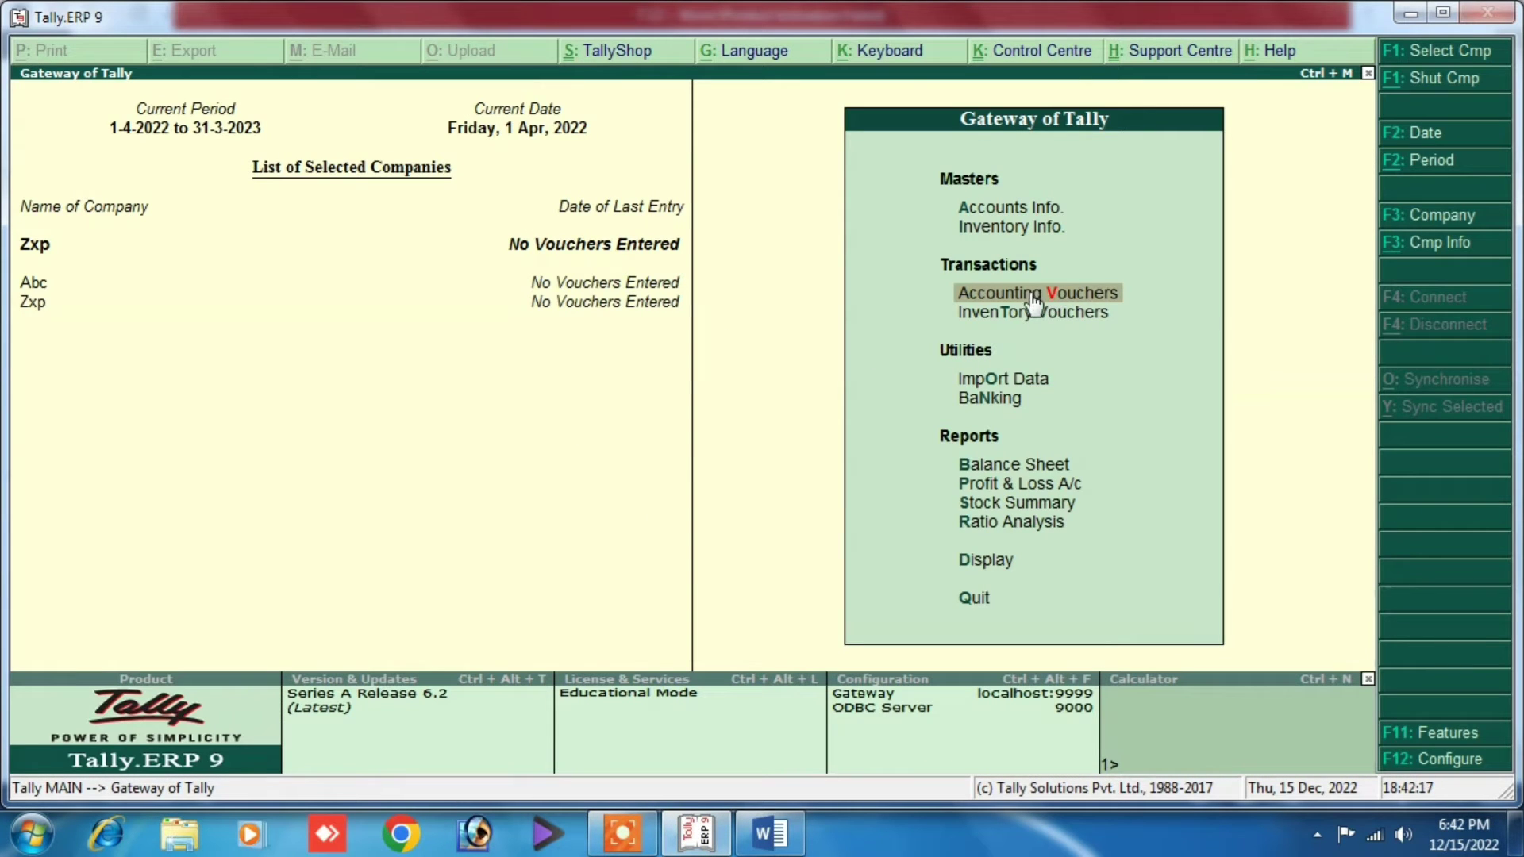
click(1056, 302)
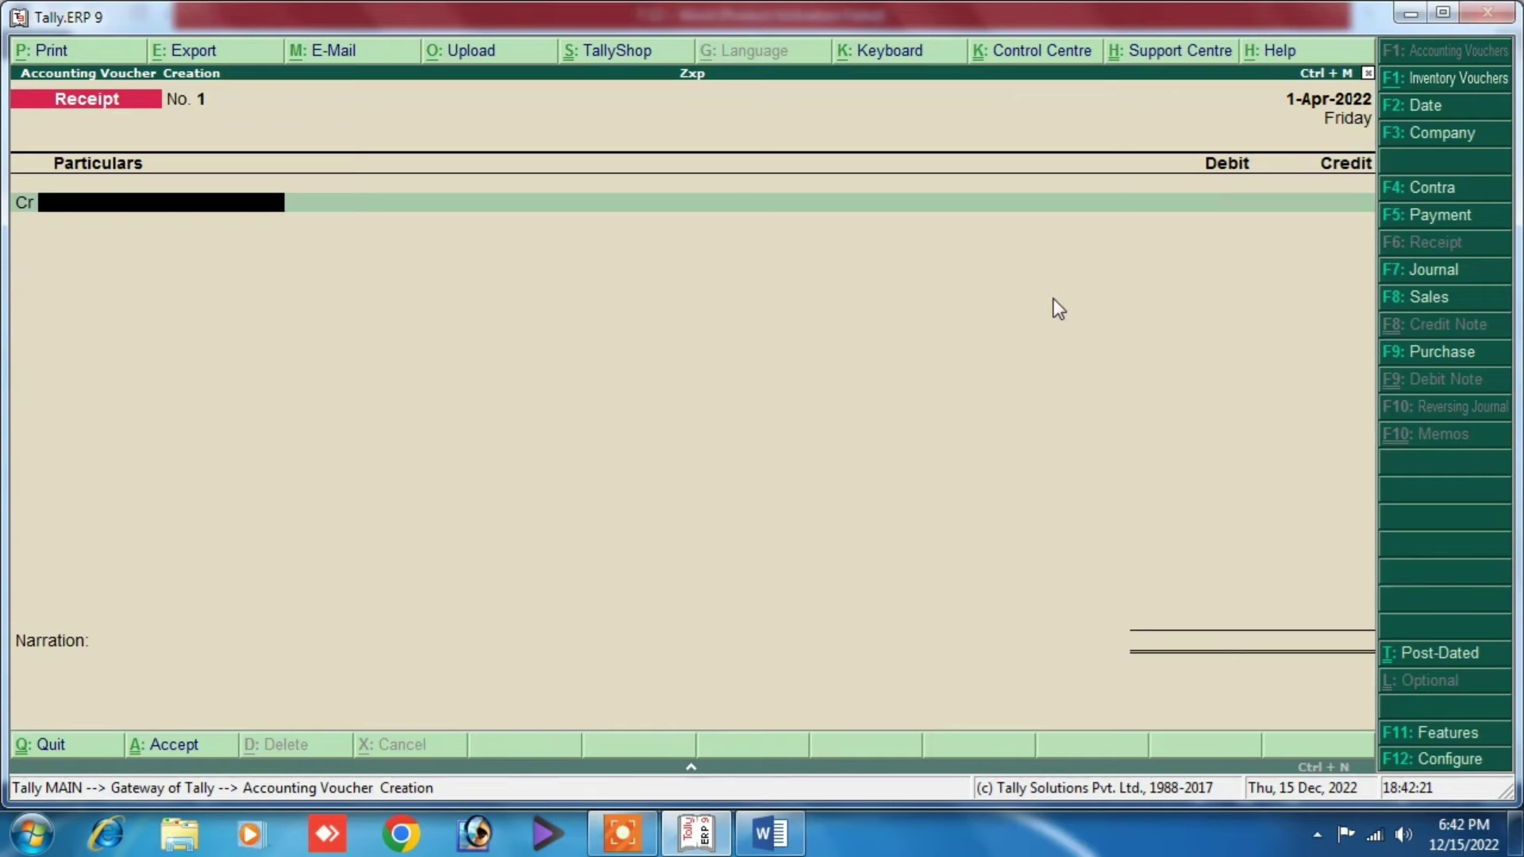
key(F7)
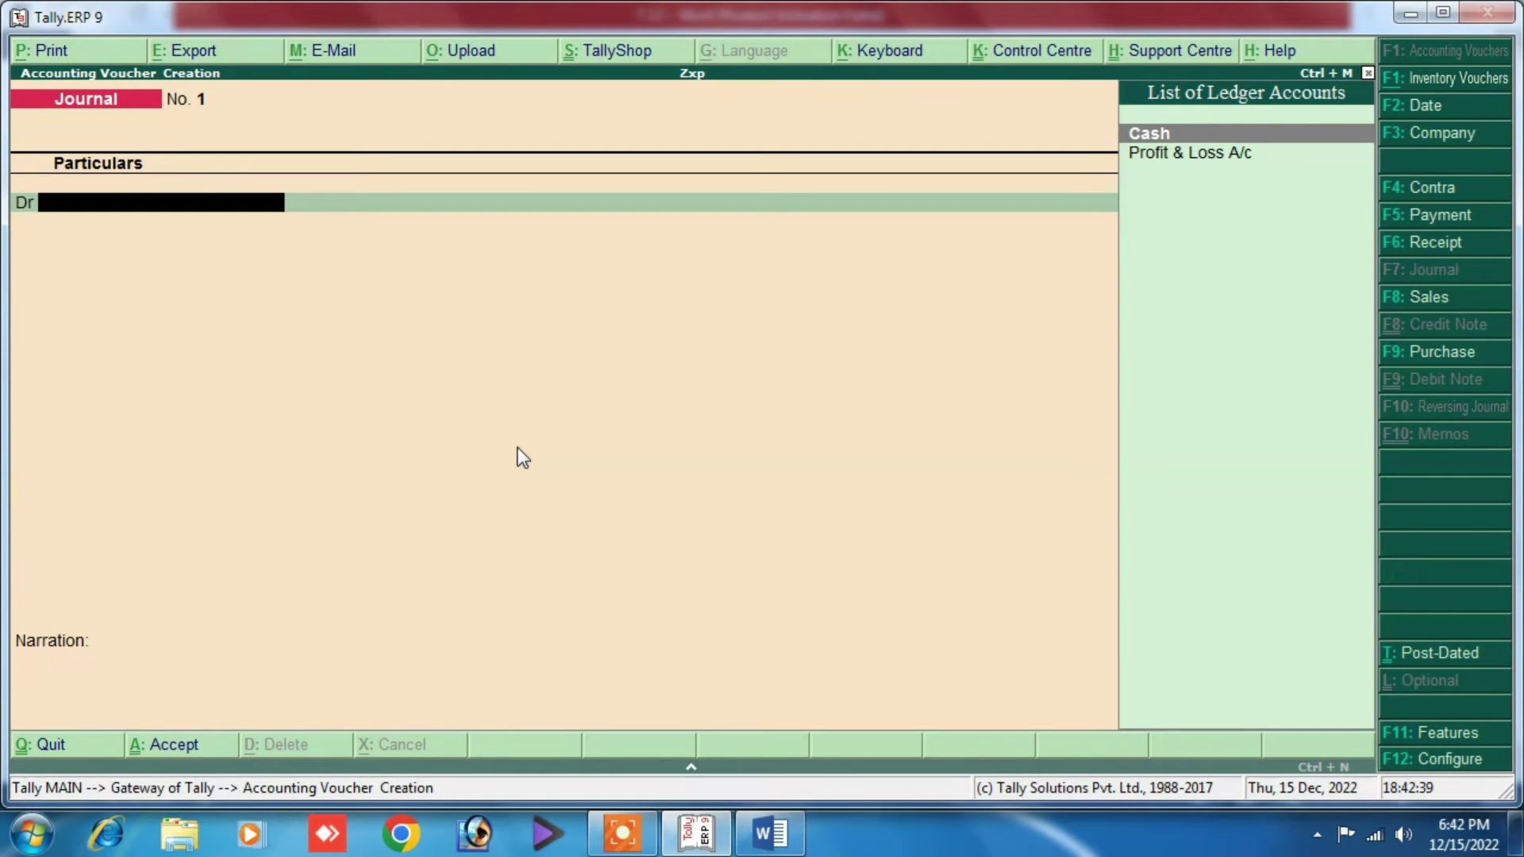
Check the F8 entry in the Word shortcut list, reopen Accounting Vouchers in Tally.ERP 9 and switch to a Sales voucher.
click(750, 830)
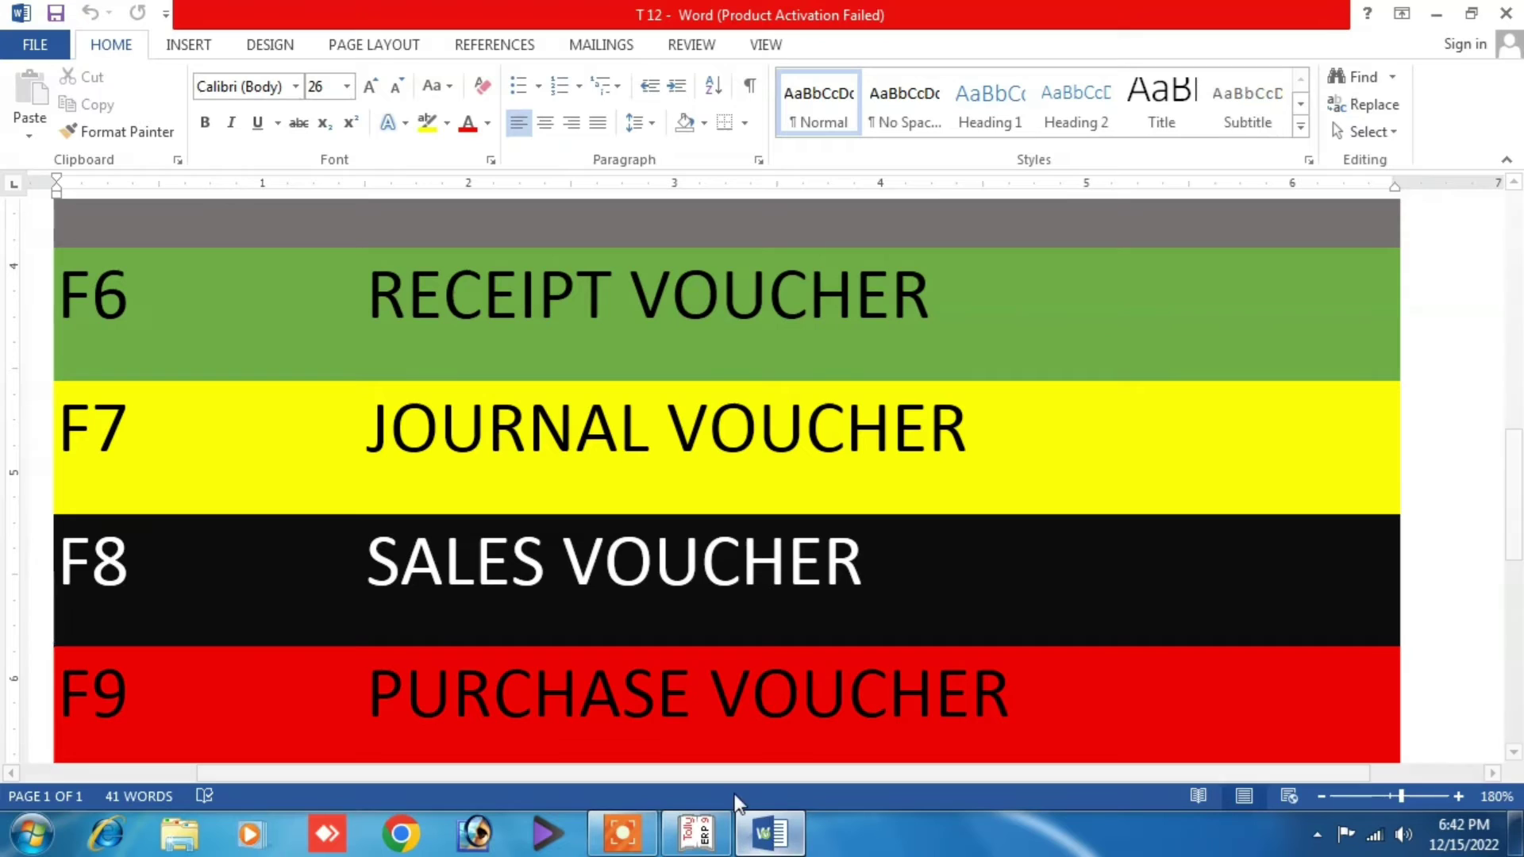
scroll(235, 653, down, 1)
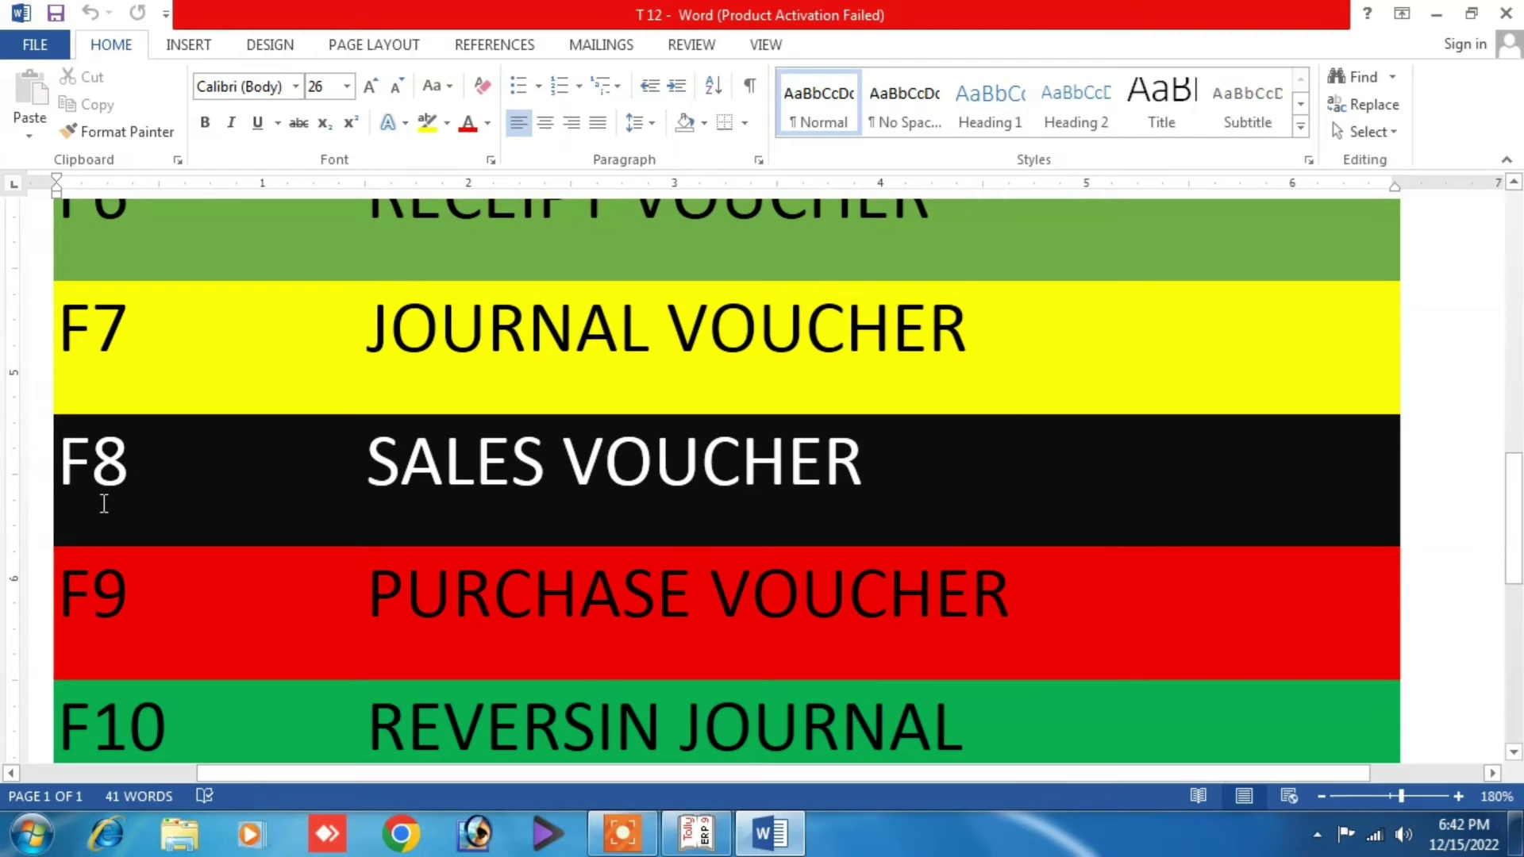
click(697, 834)
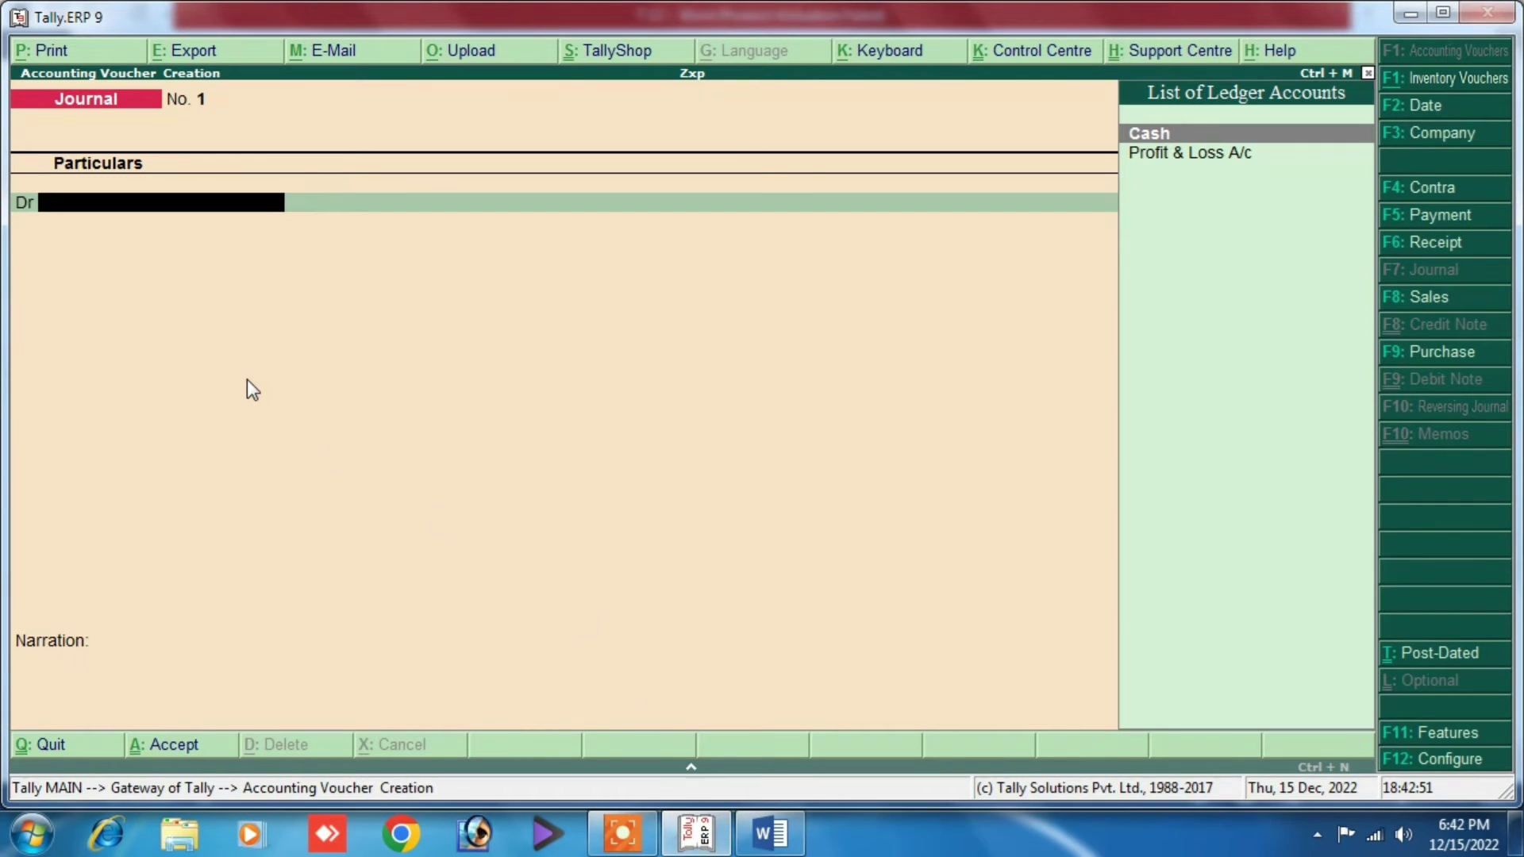
key(Escape)
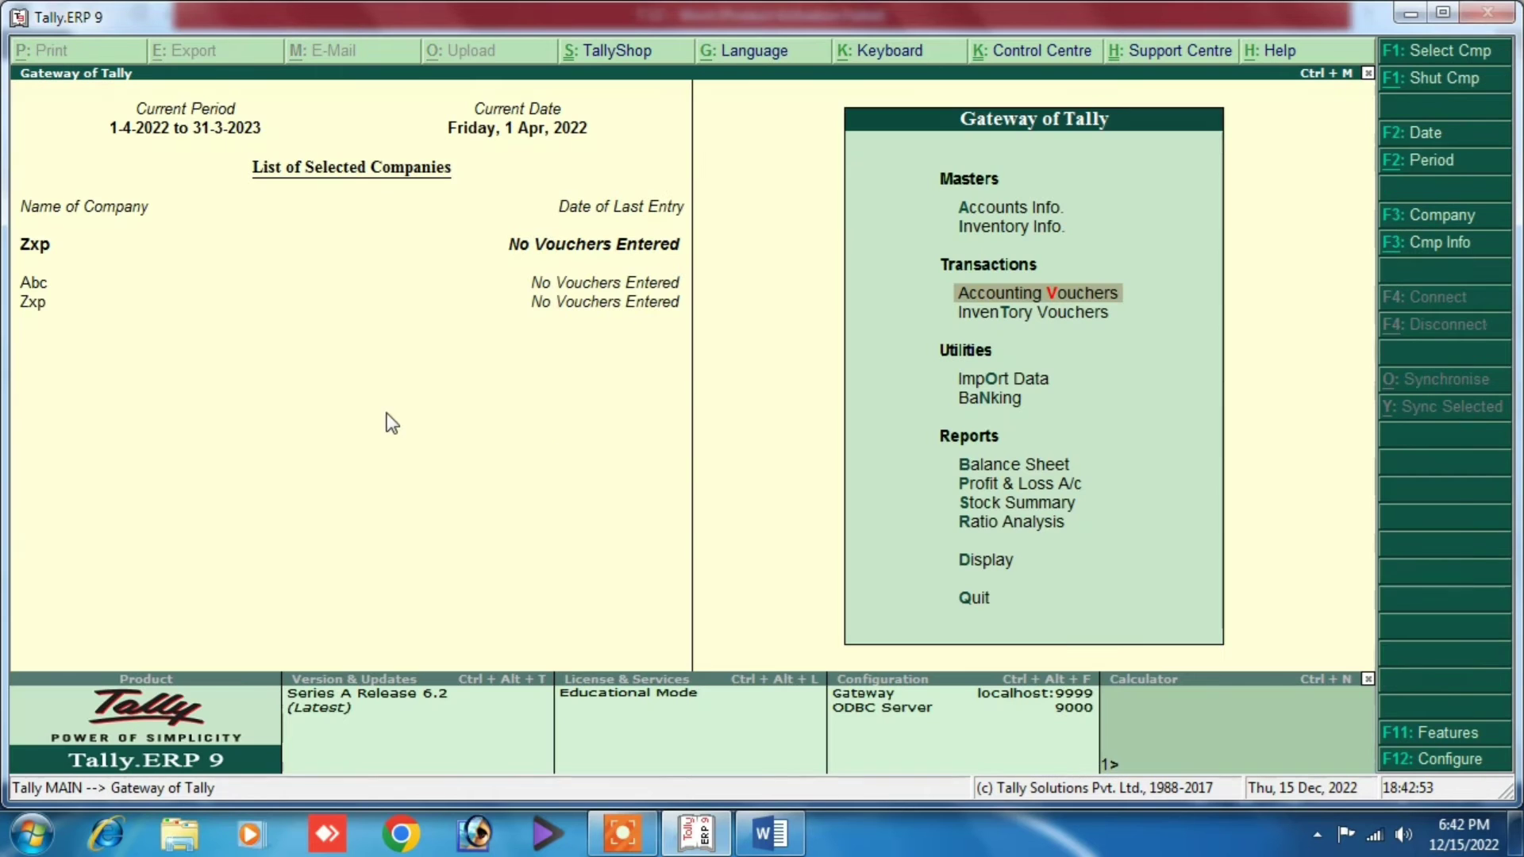
click(1051, 295)
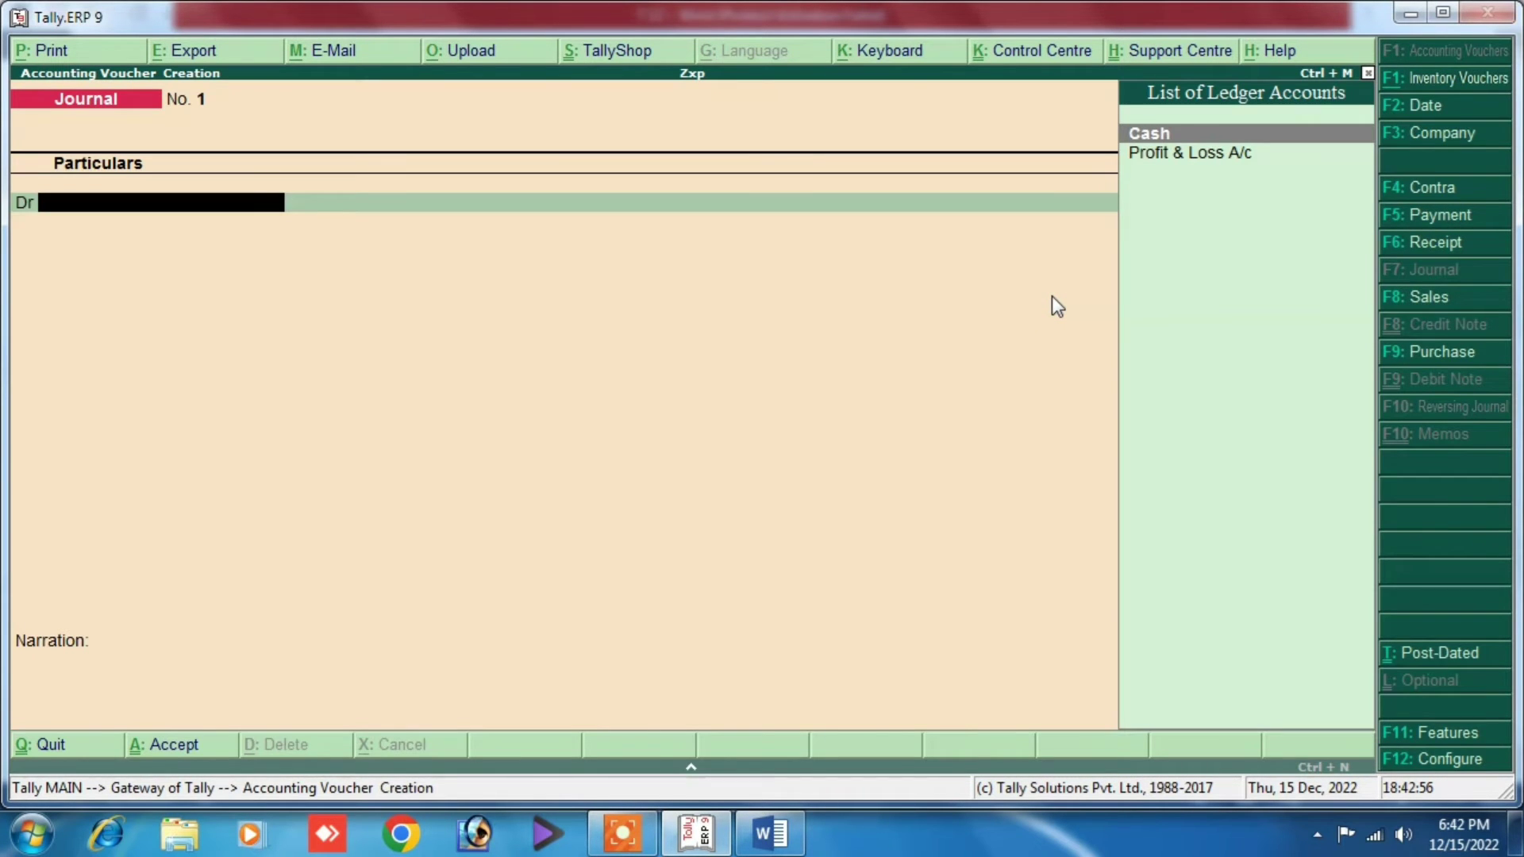
key(F8)
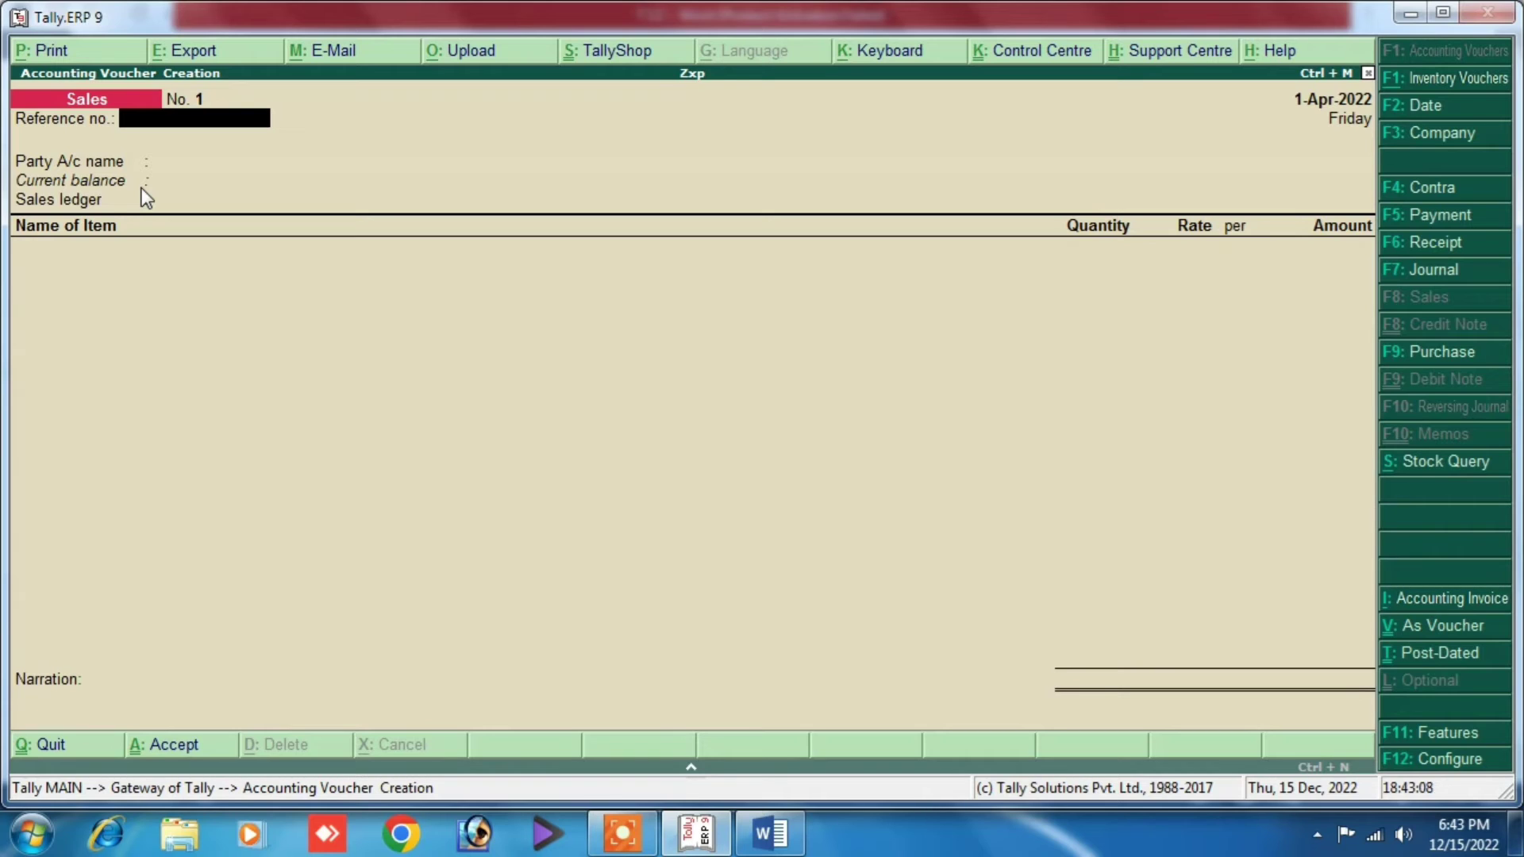
Toggle the Sales voucher between voucher and invoice mode twice, and quit it to the Gateway of Tally.
key(ctrl+v)
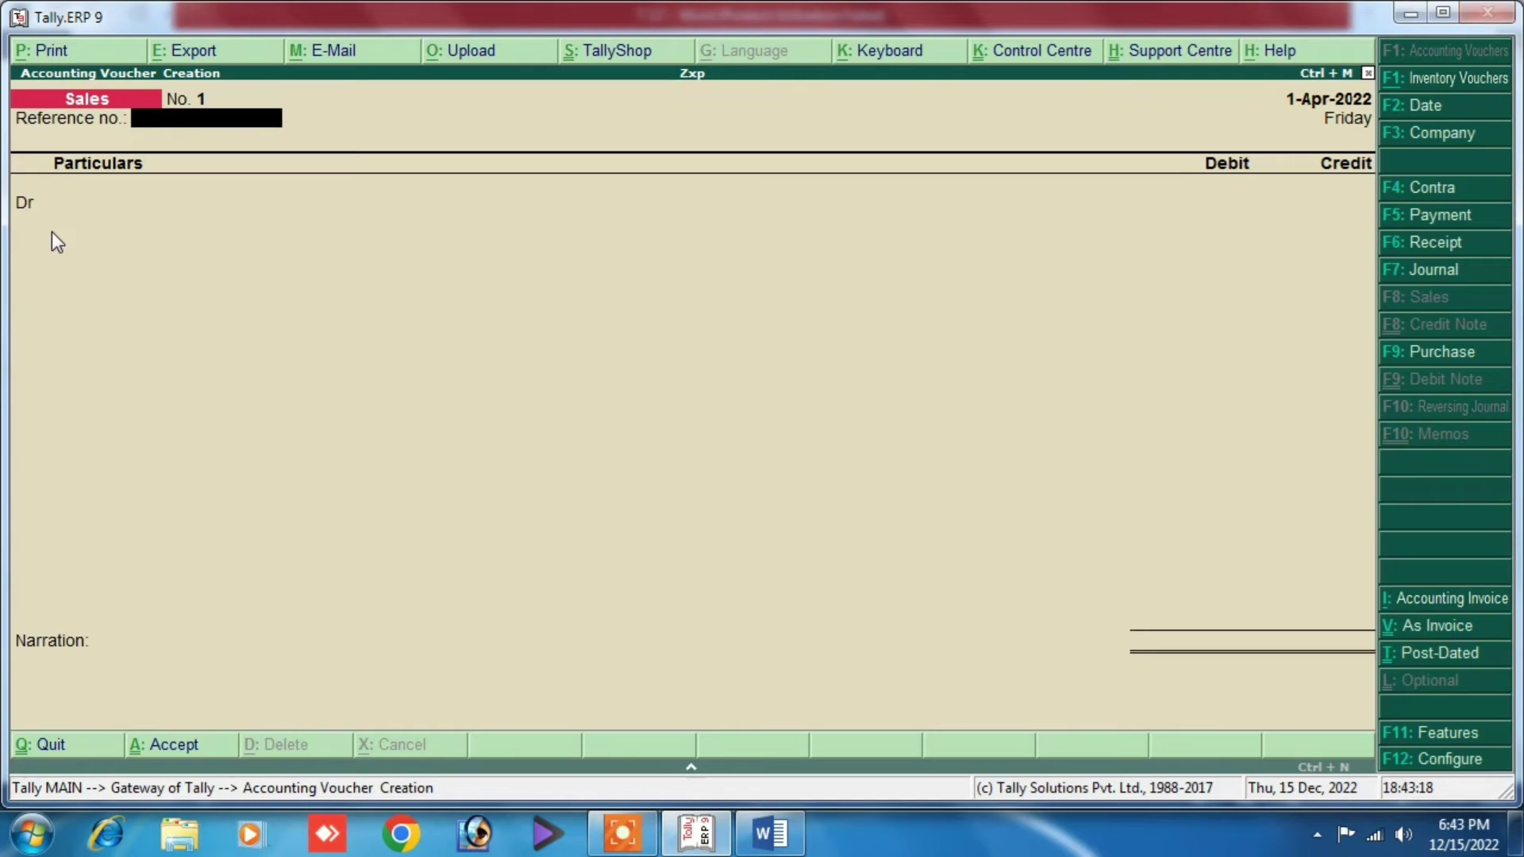
key(ctrl+v)
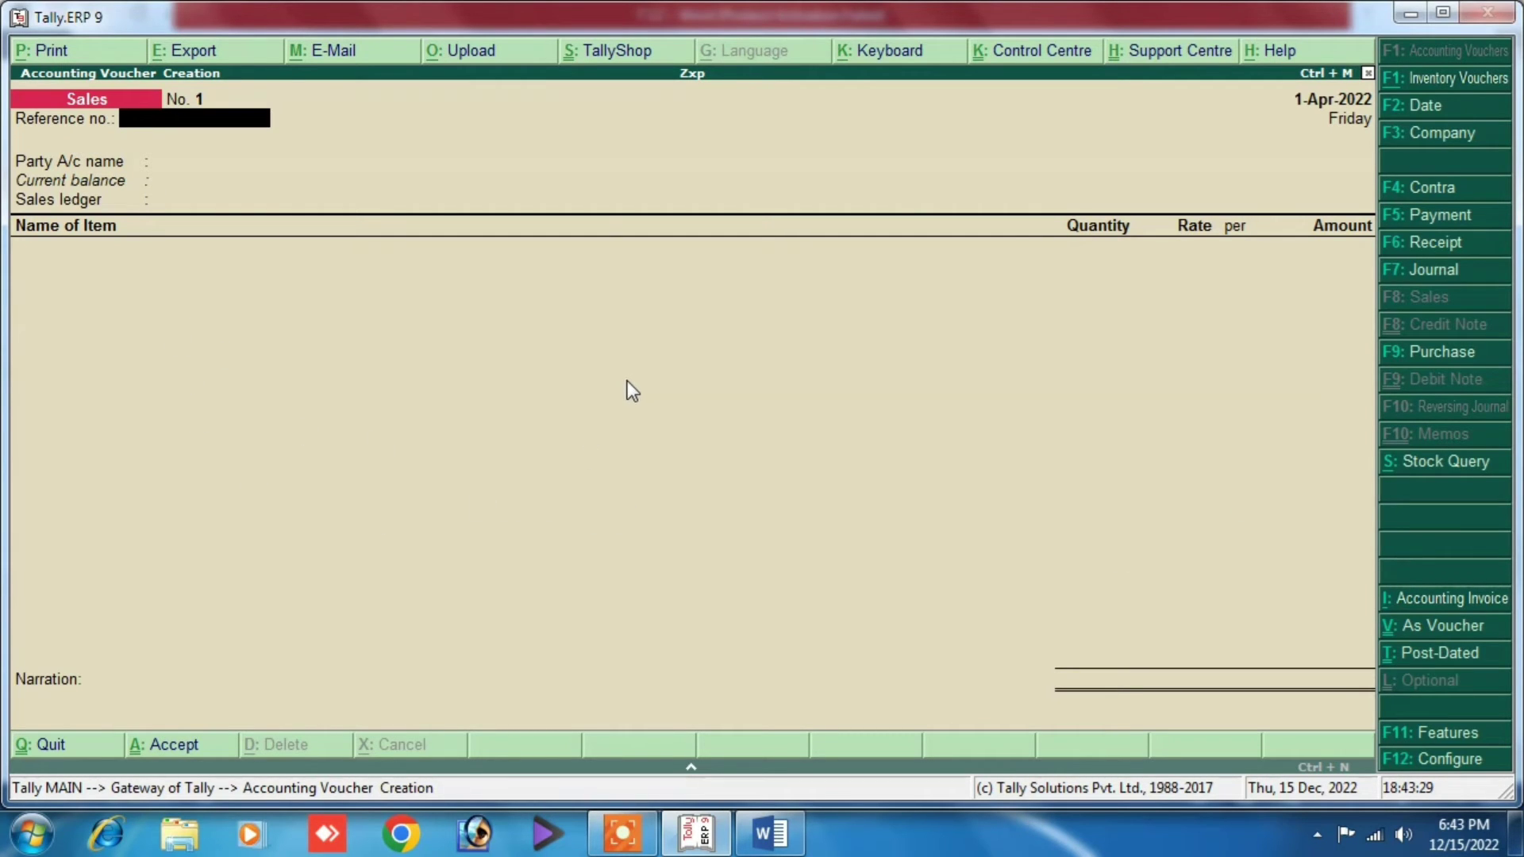
key(ctrl+v)
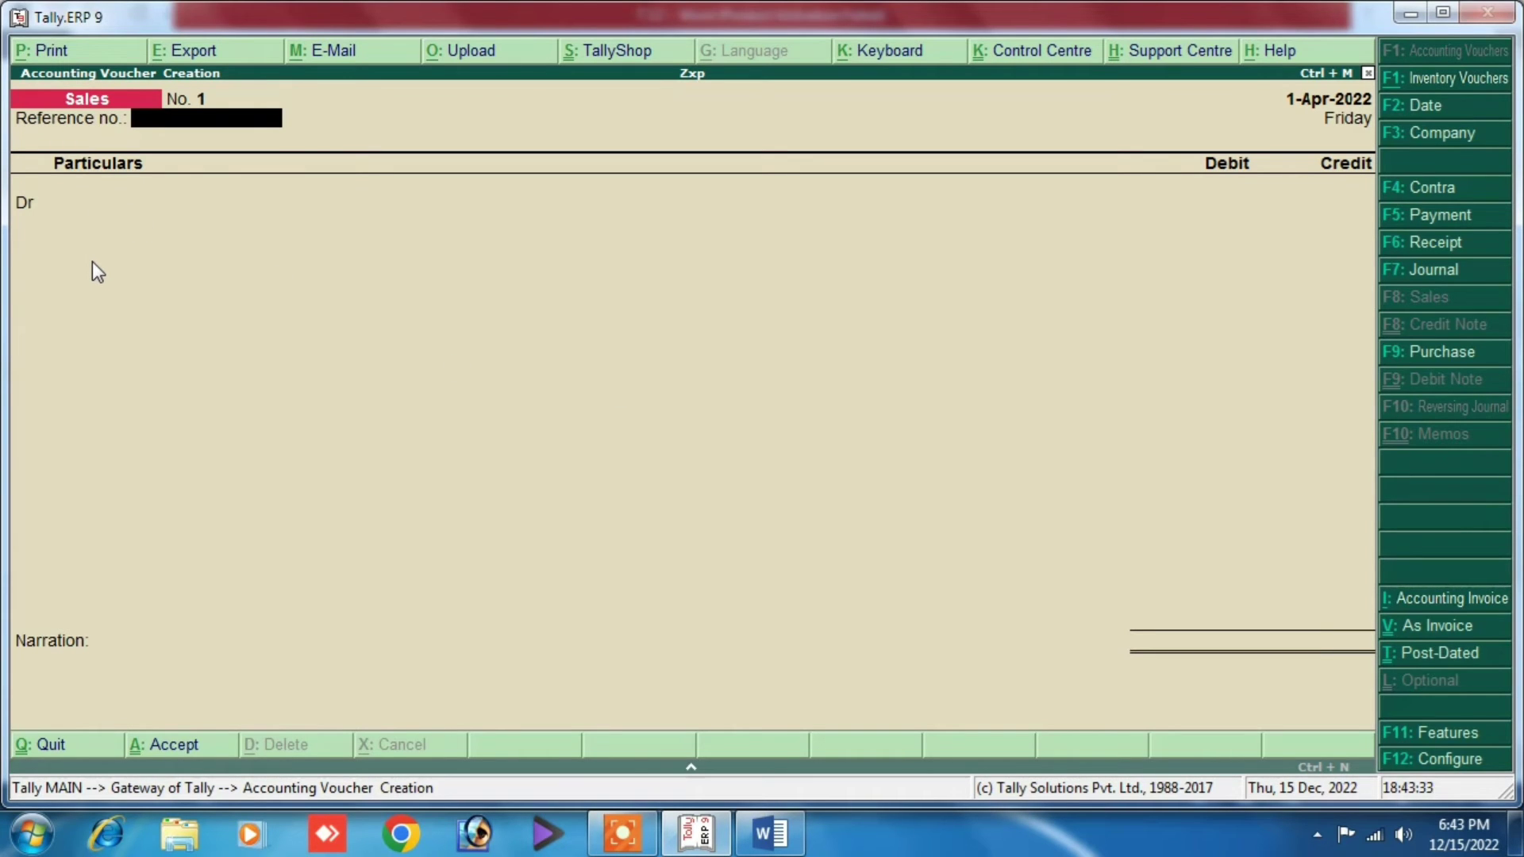
key(ctrl+v)
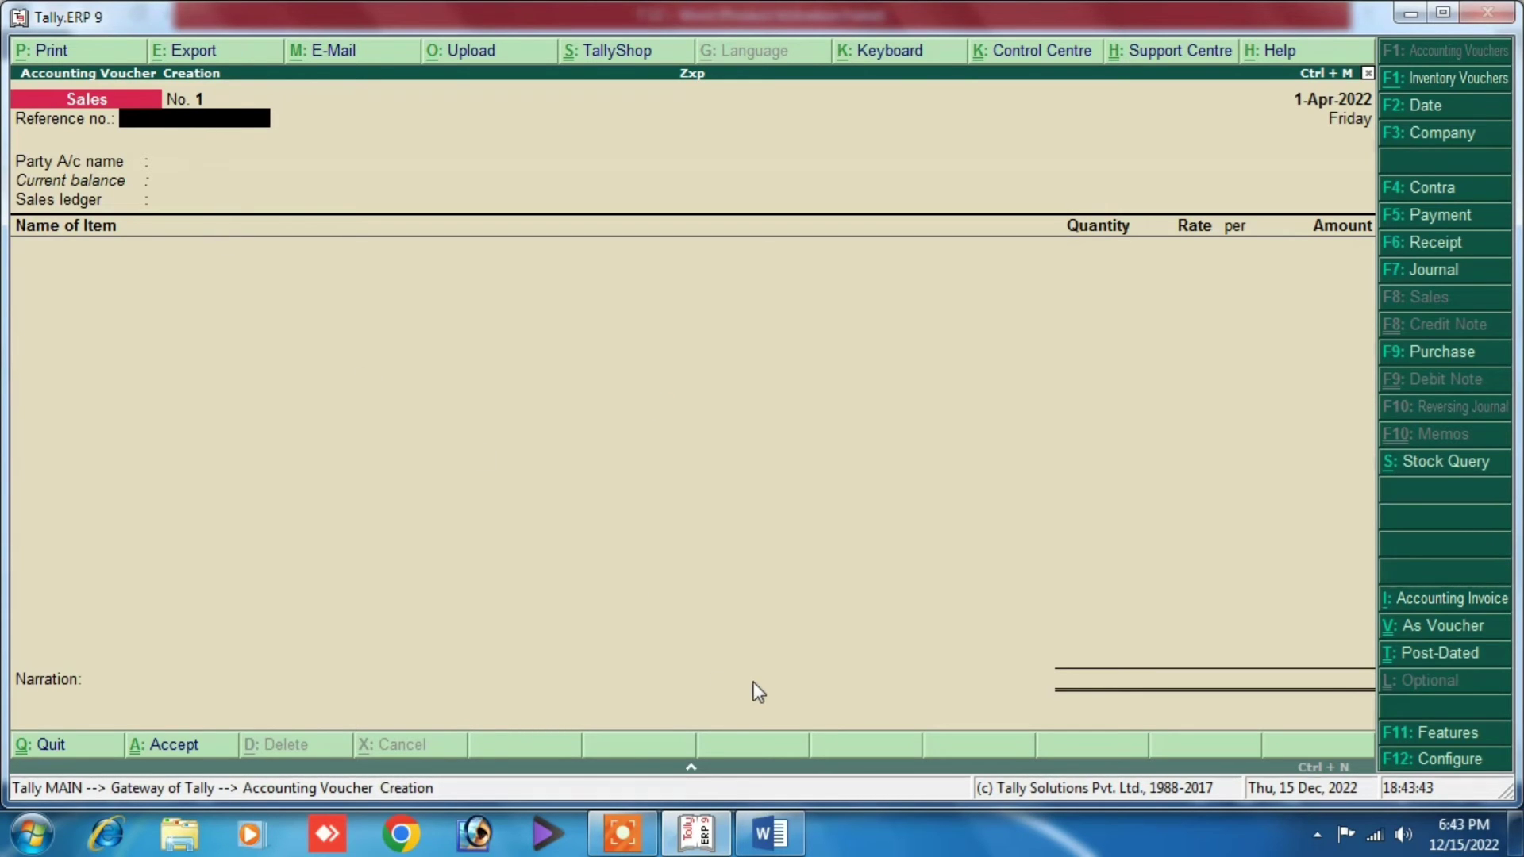
key(Escape)
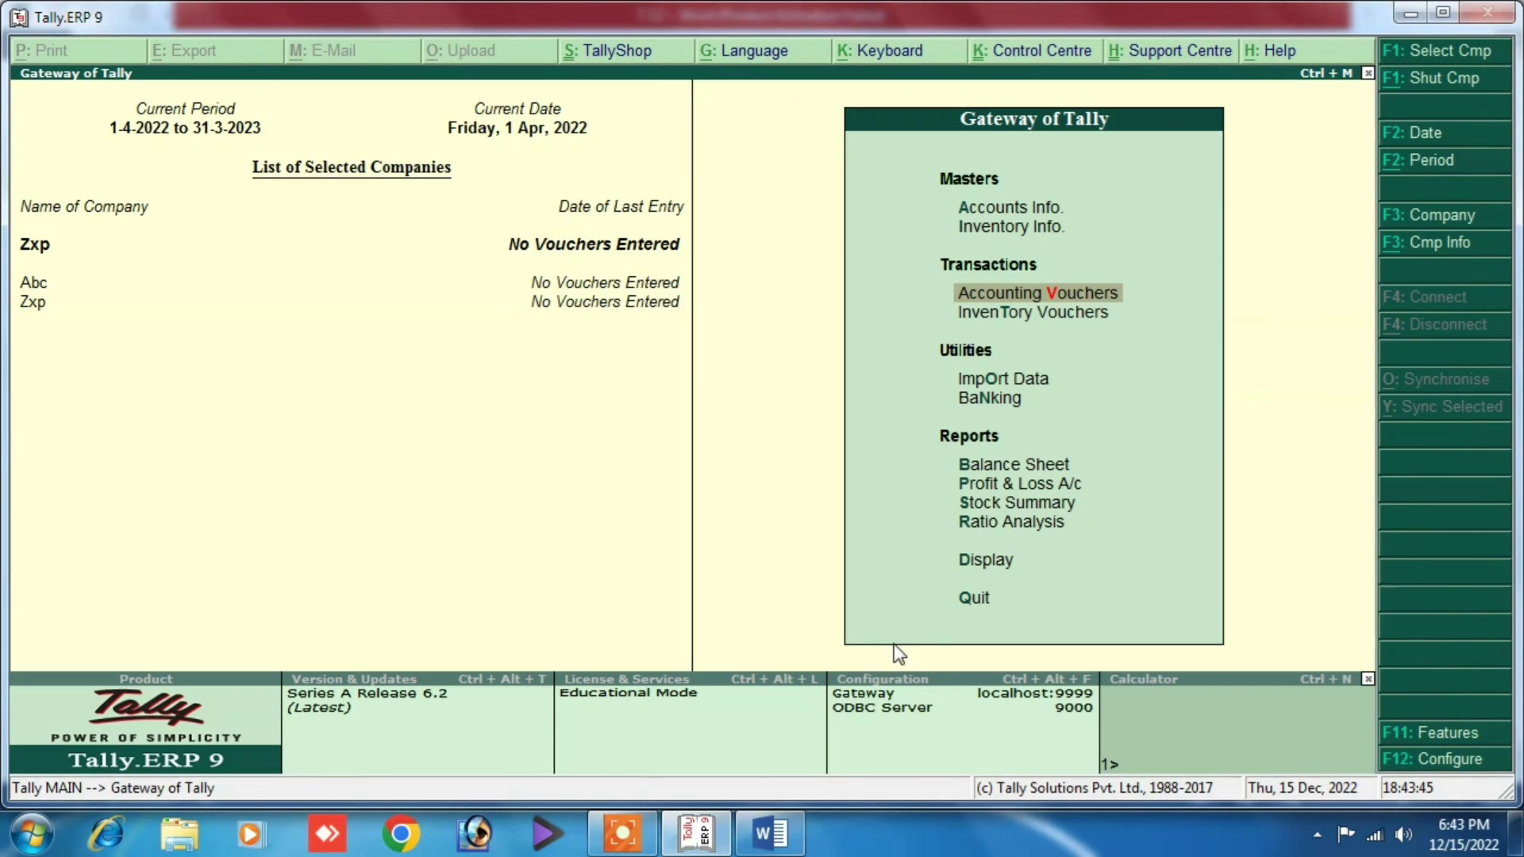
Check the F9 entry in the Word shortcut list and open a Purchase voucher from Accounting Vouchers in Tally.ERP 9.
click(770, 833)
scroll(177, 578, down, 1)
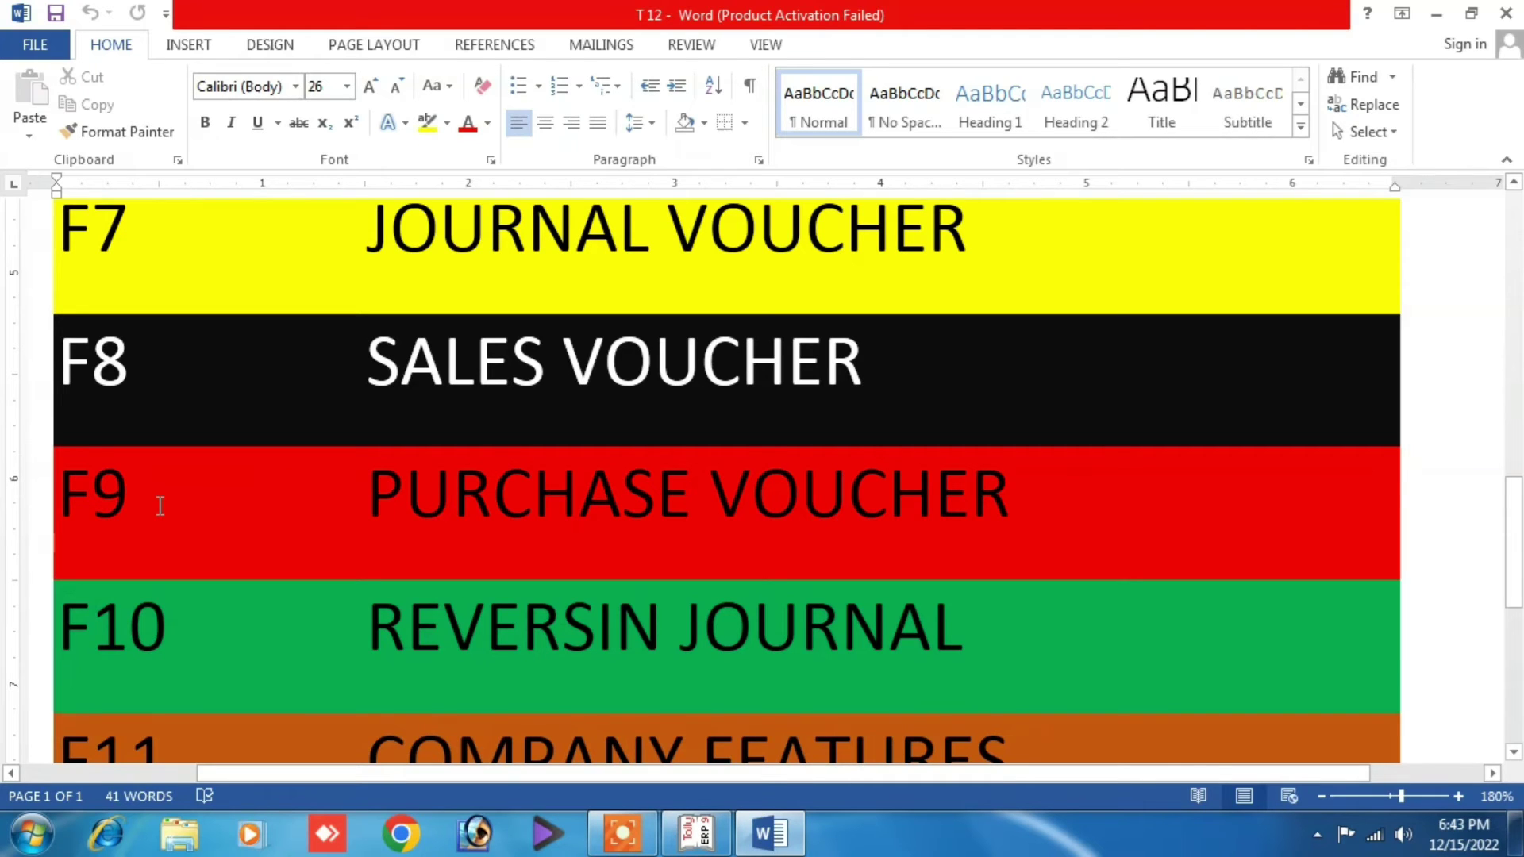
click(688, 843)
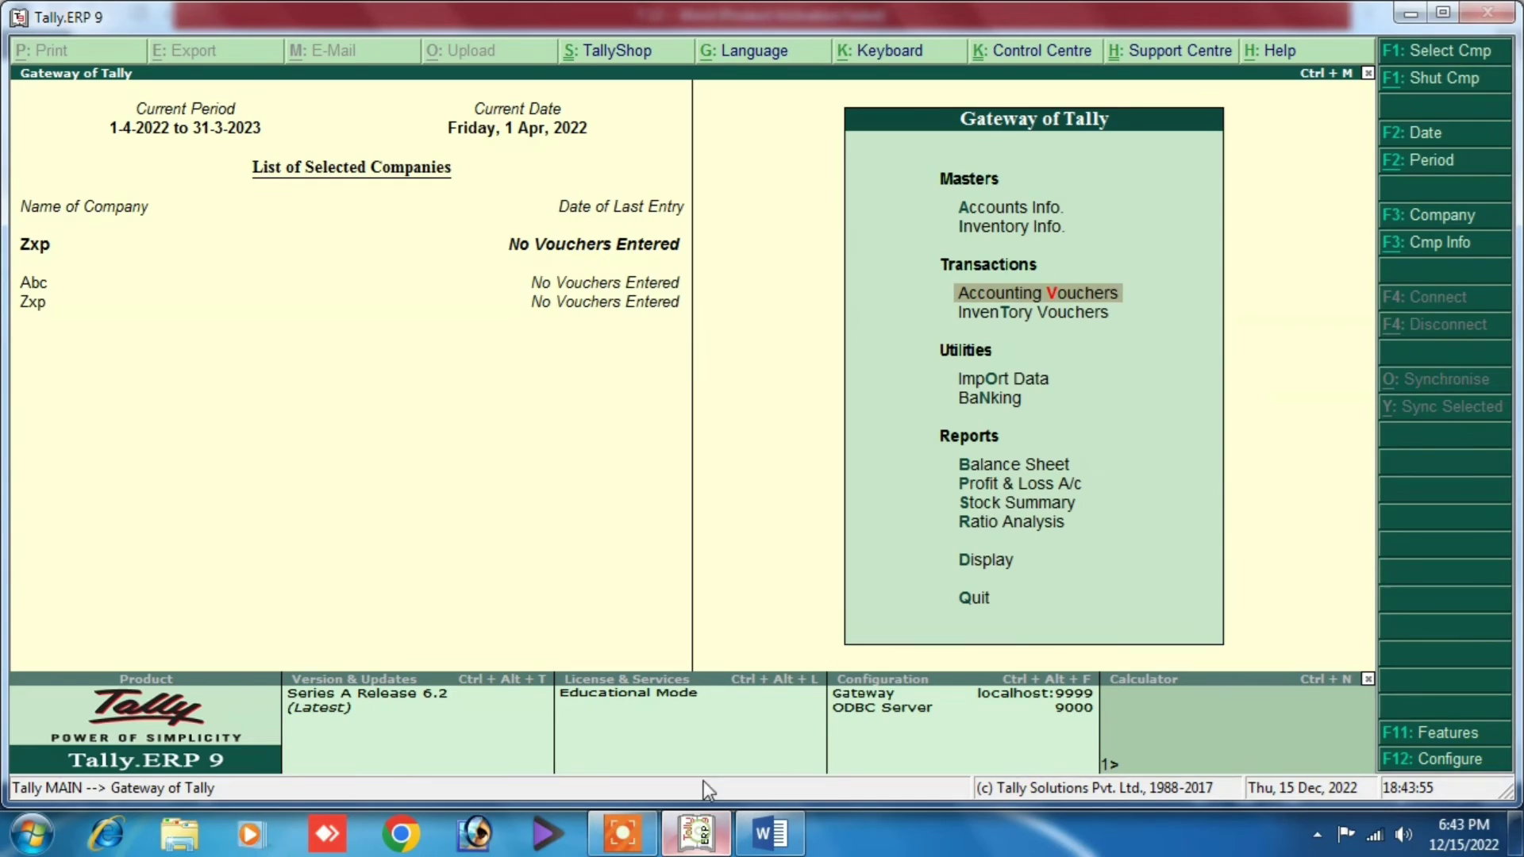
click(1070, 296)
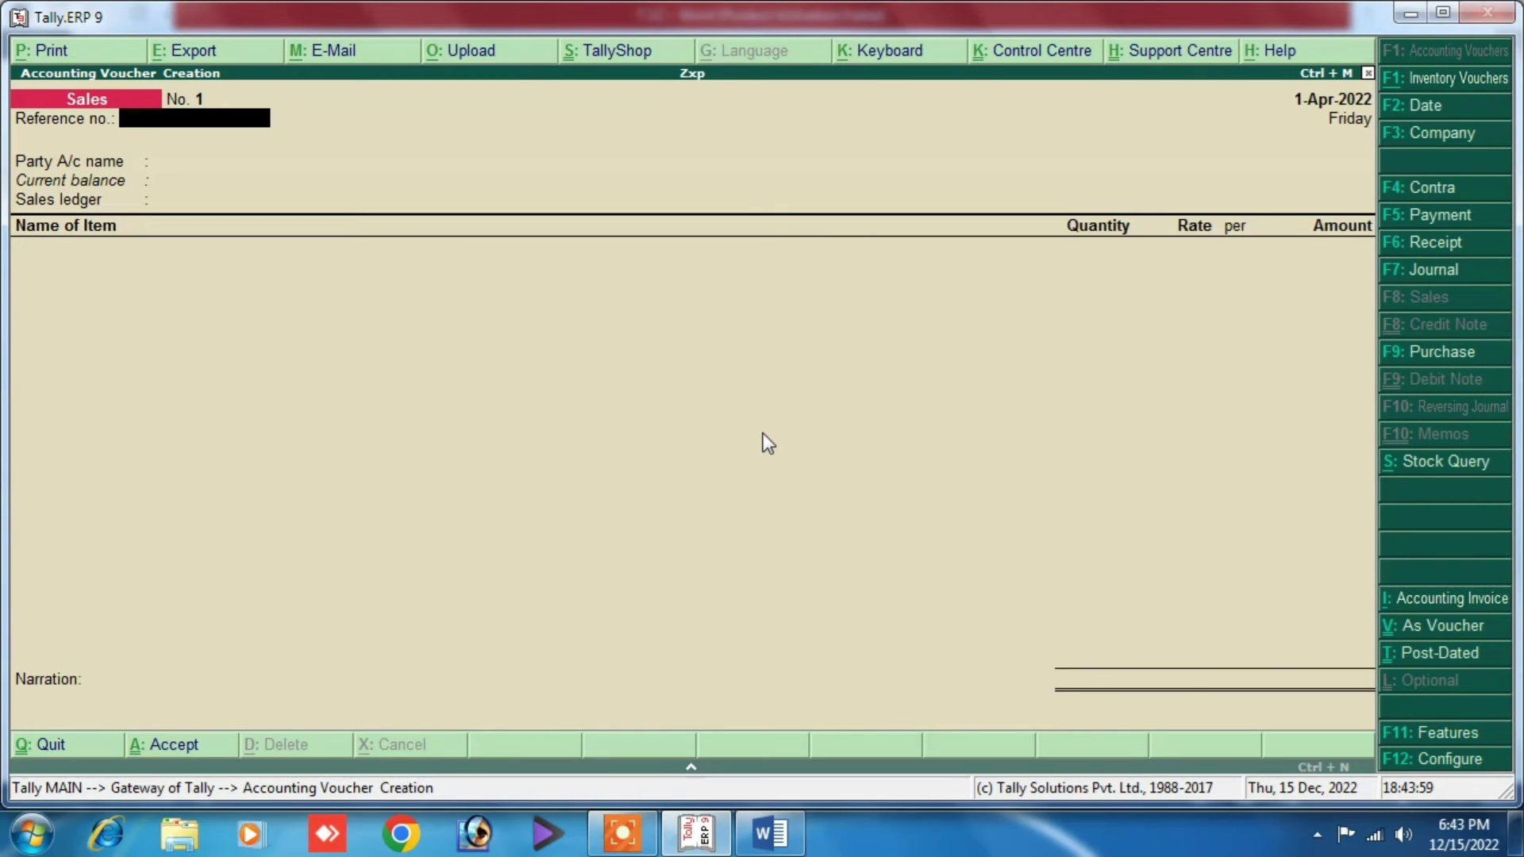
key(F9)
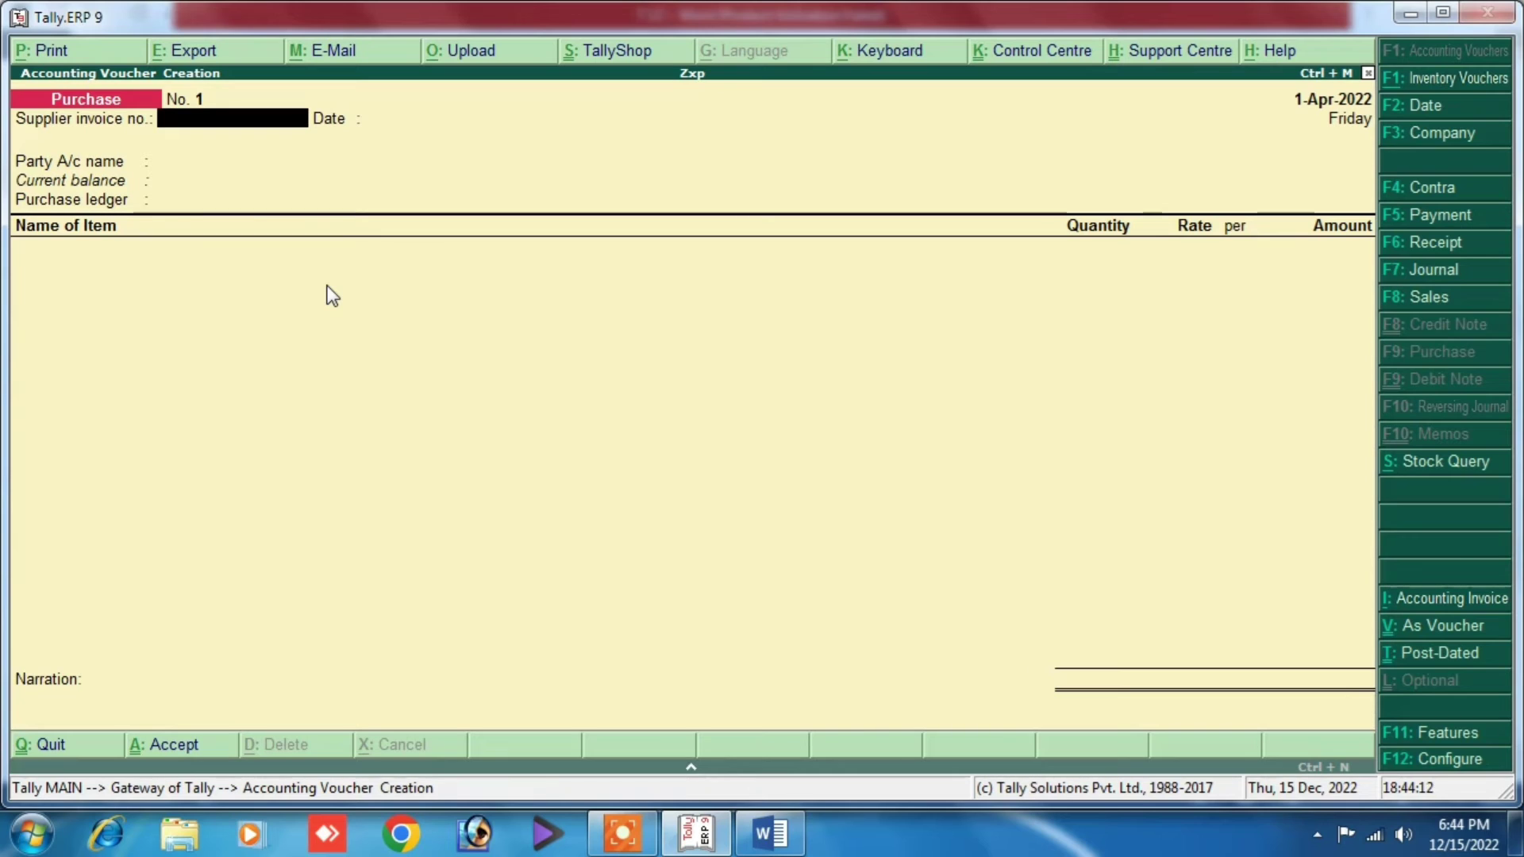
Toggle the Purchase voucher to voucher mode and back to invoice mode.
key(ctrl+v)
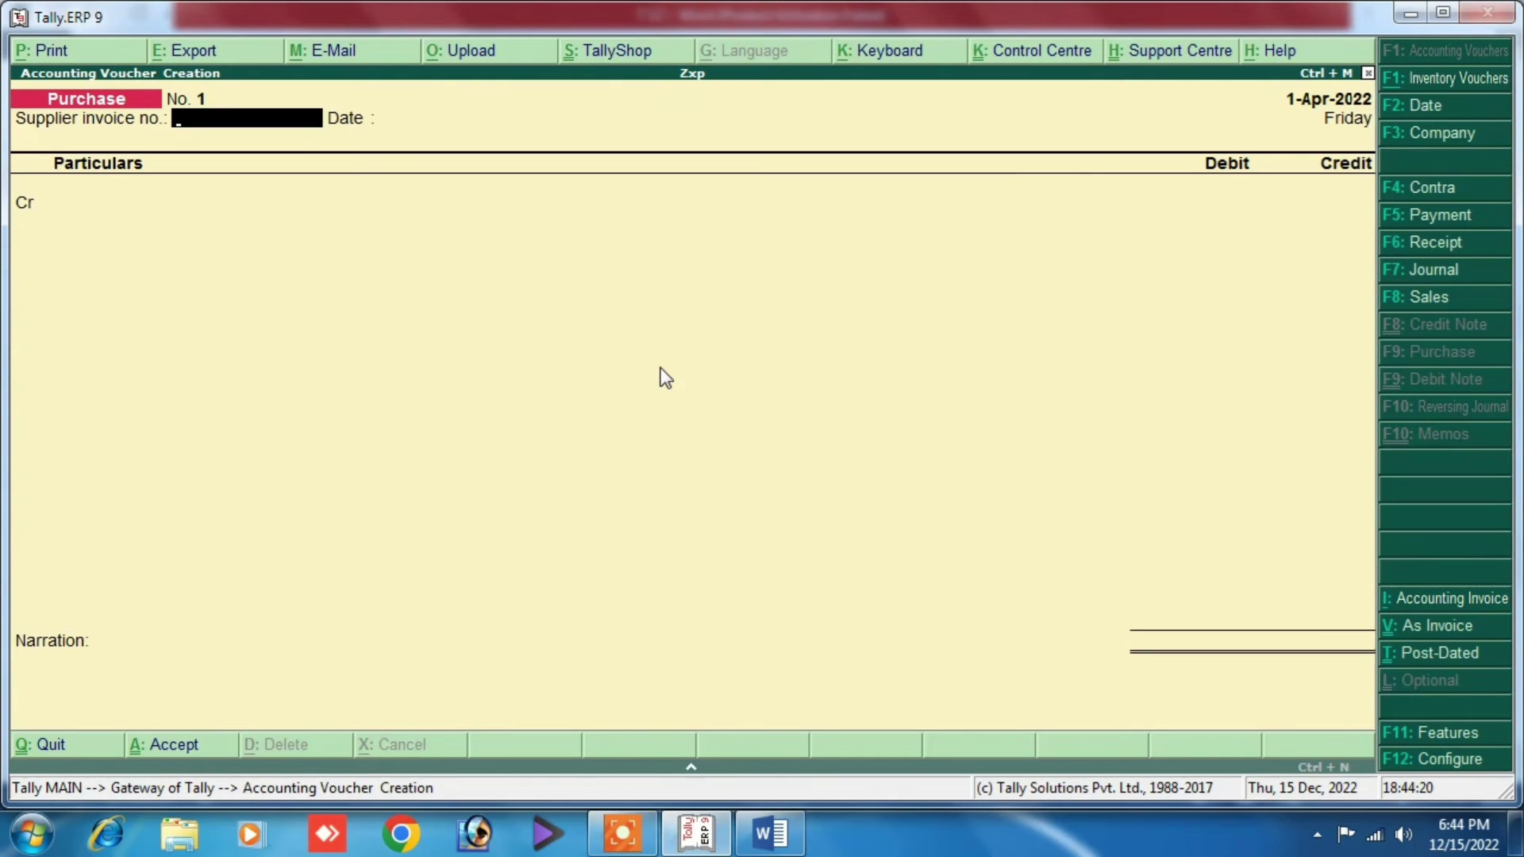
key(ctrl+v)
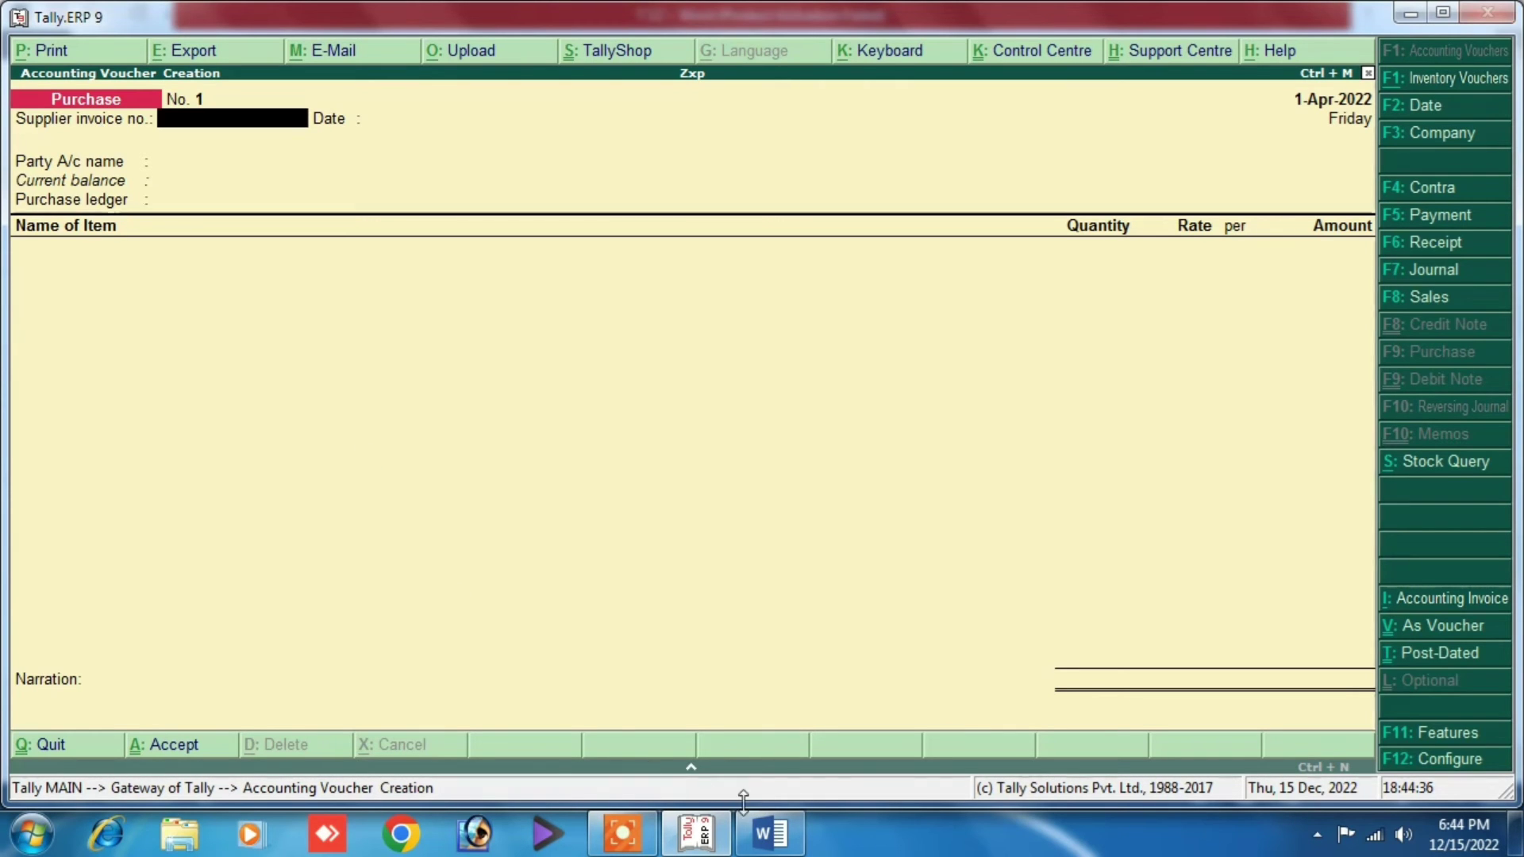
Switch to the Word shortcut list and correct the F10 entry to "REVERSING JOURNAL".
click(769, 833)
scroll(159, 450, down, 3)
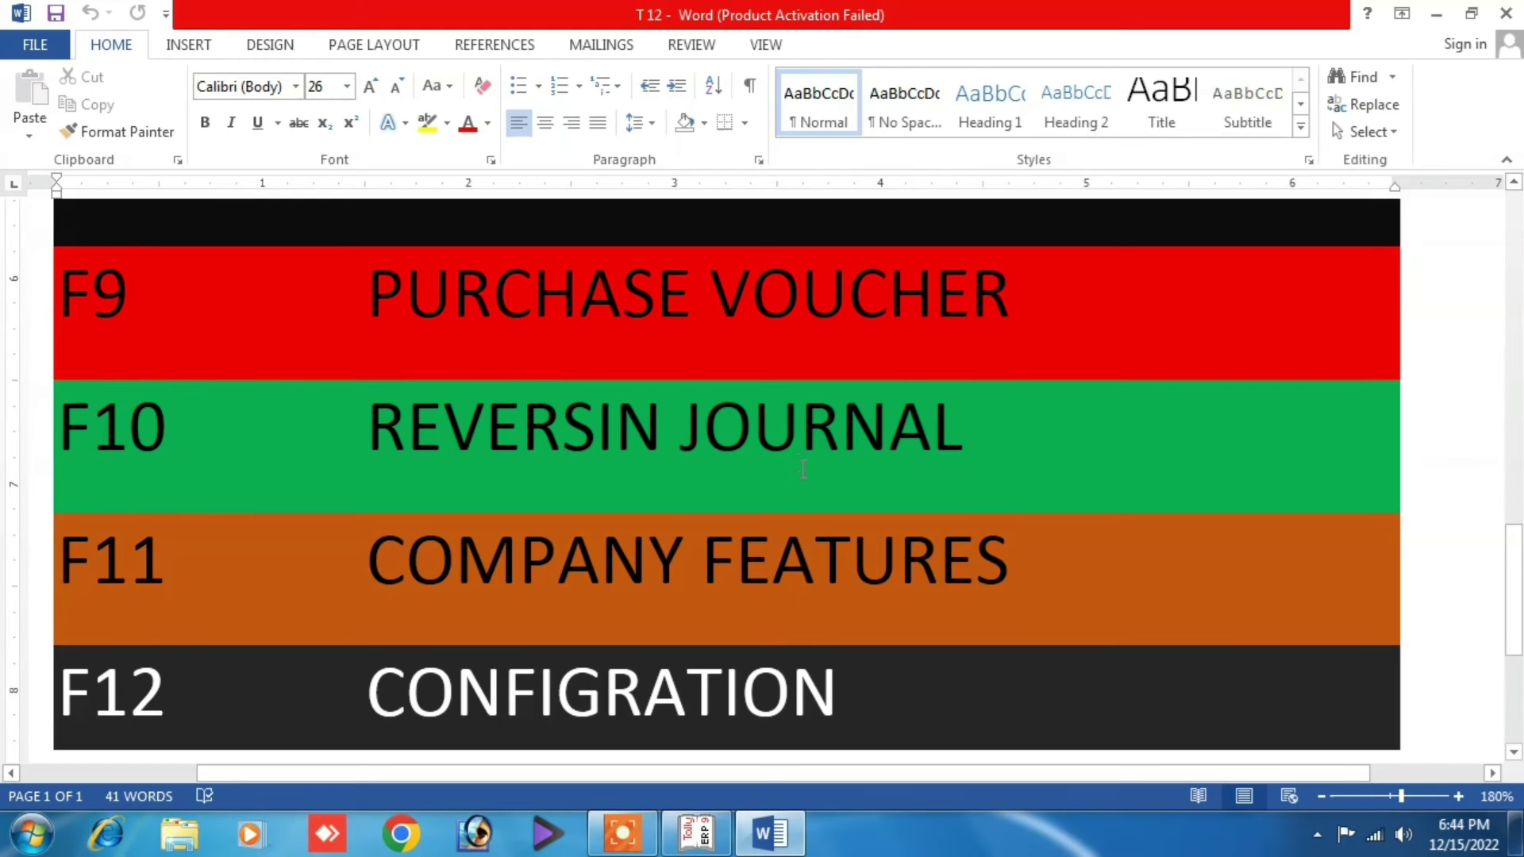
click(662, 418)
text(g)
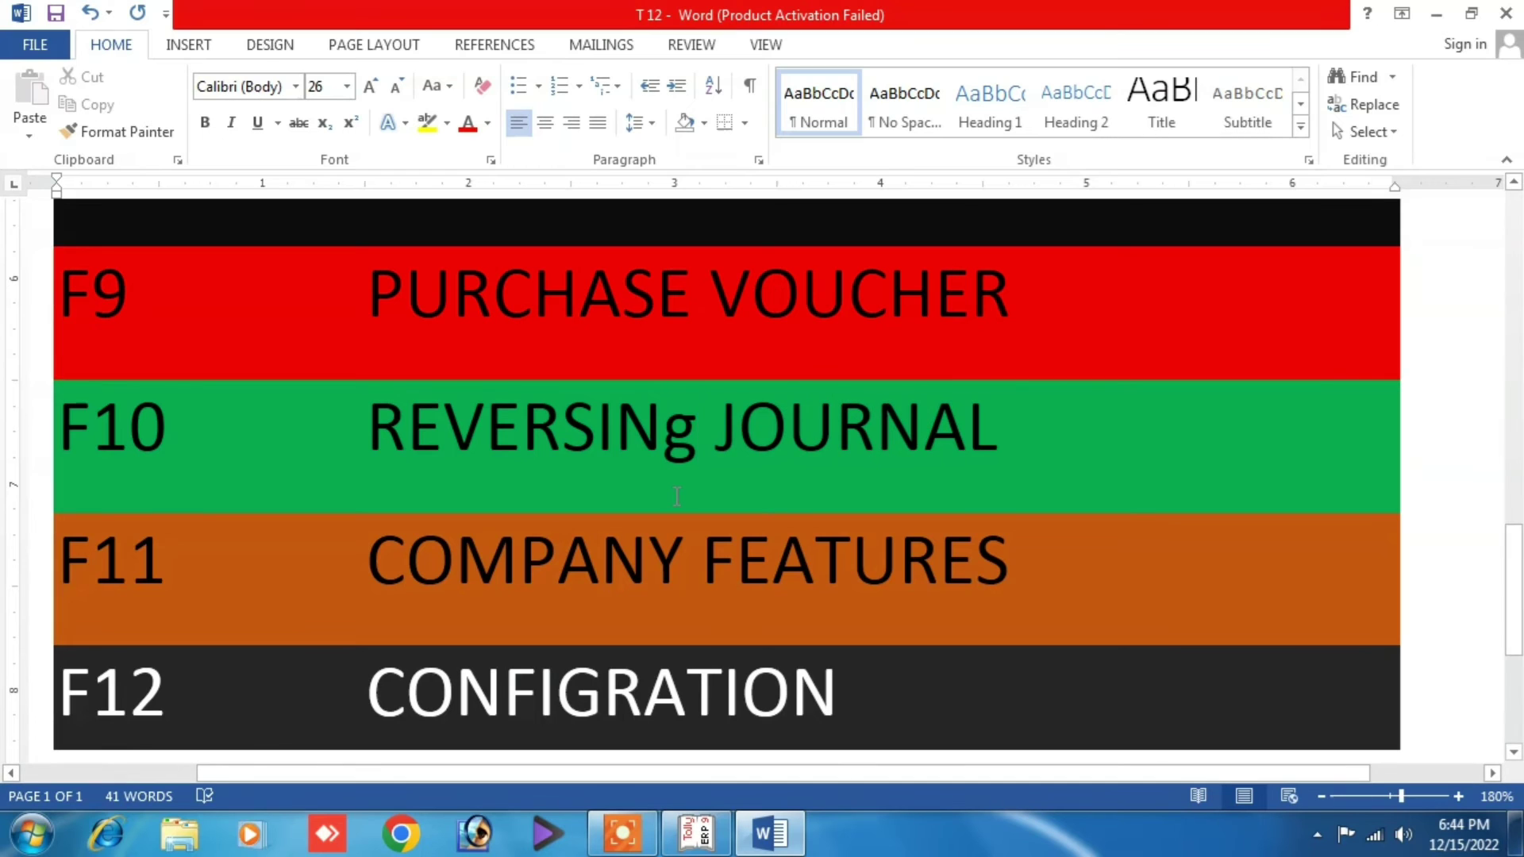
key(BackSpace)
text(G)
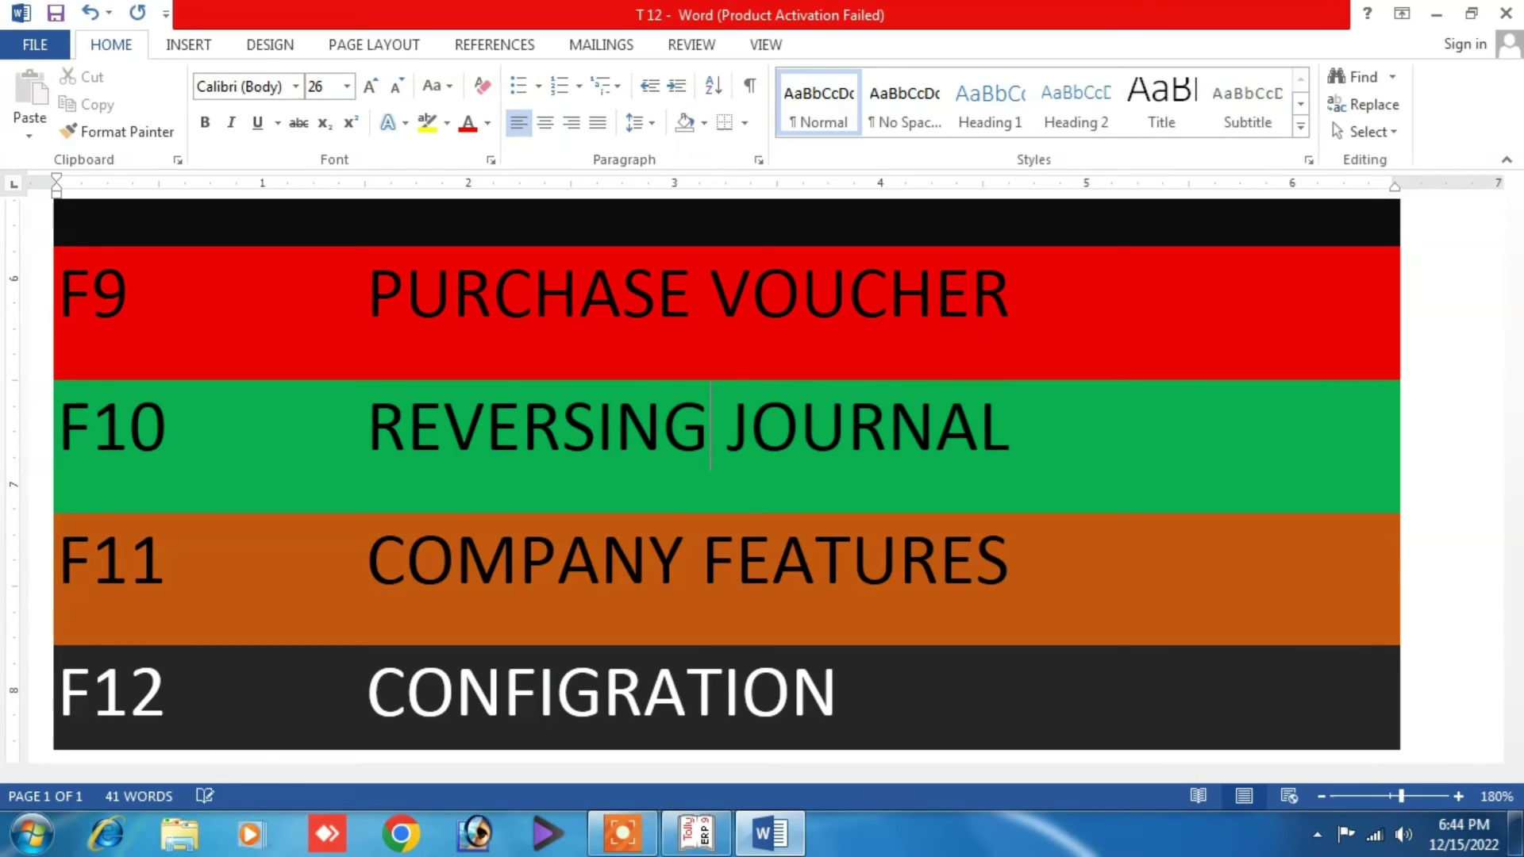
Return to Tally.ERP 9, quit the Purchase voucher to the Gateway of Tally and reopen Accounting Vouchers.
click(697, 834)
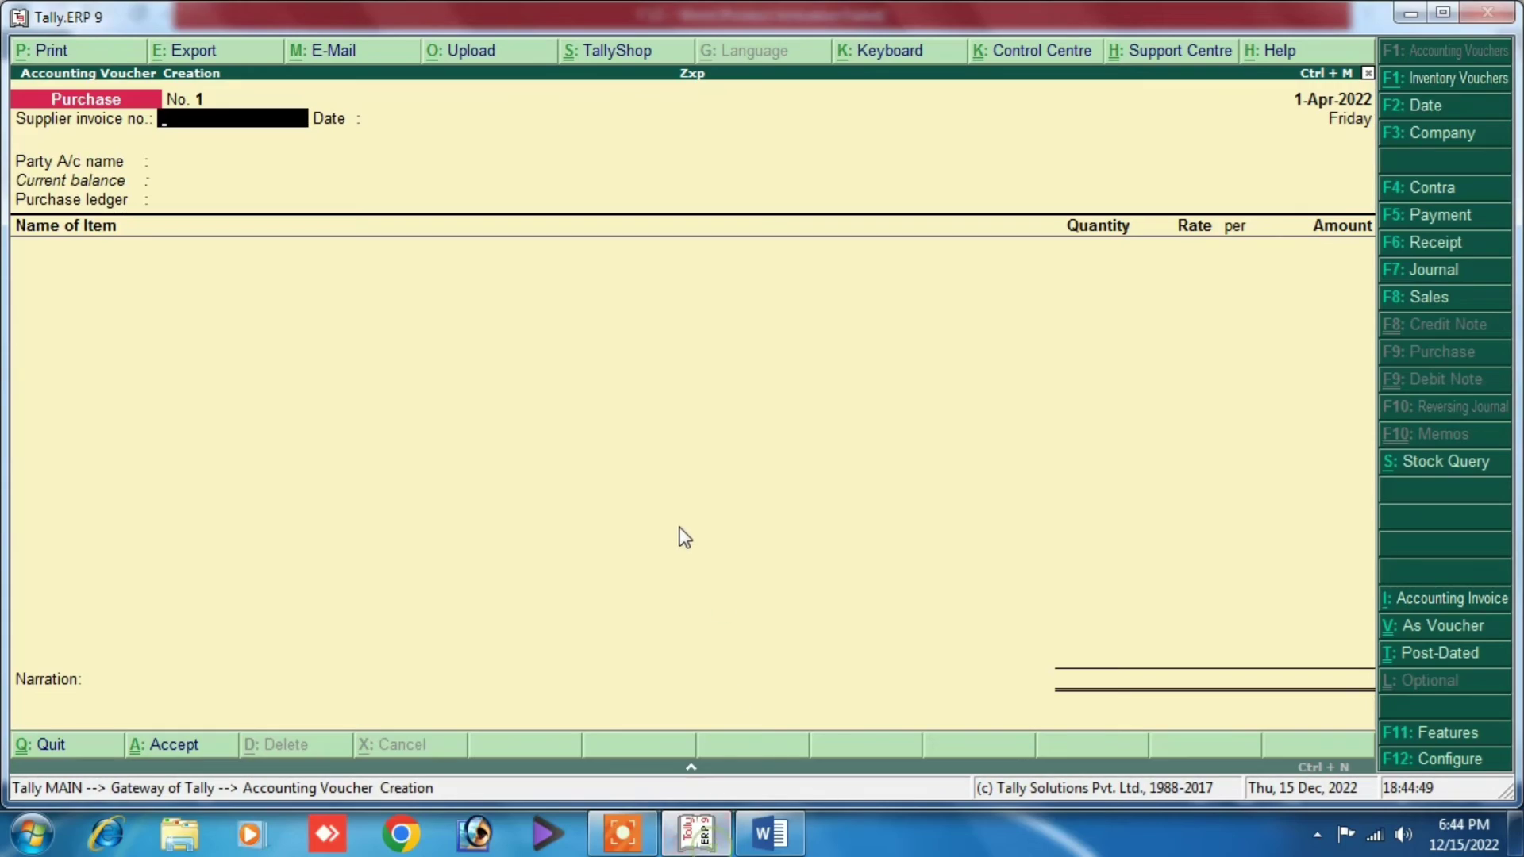
key(Escape)
key(y)
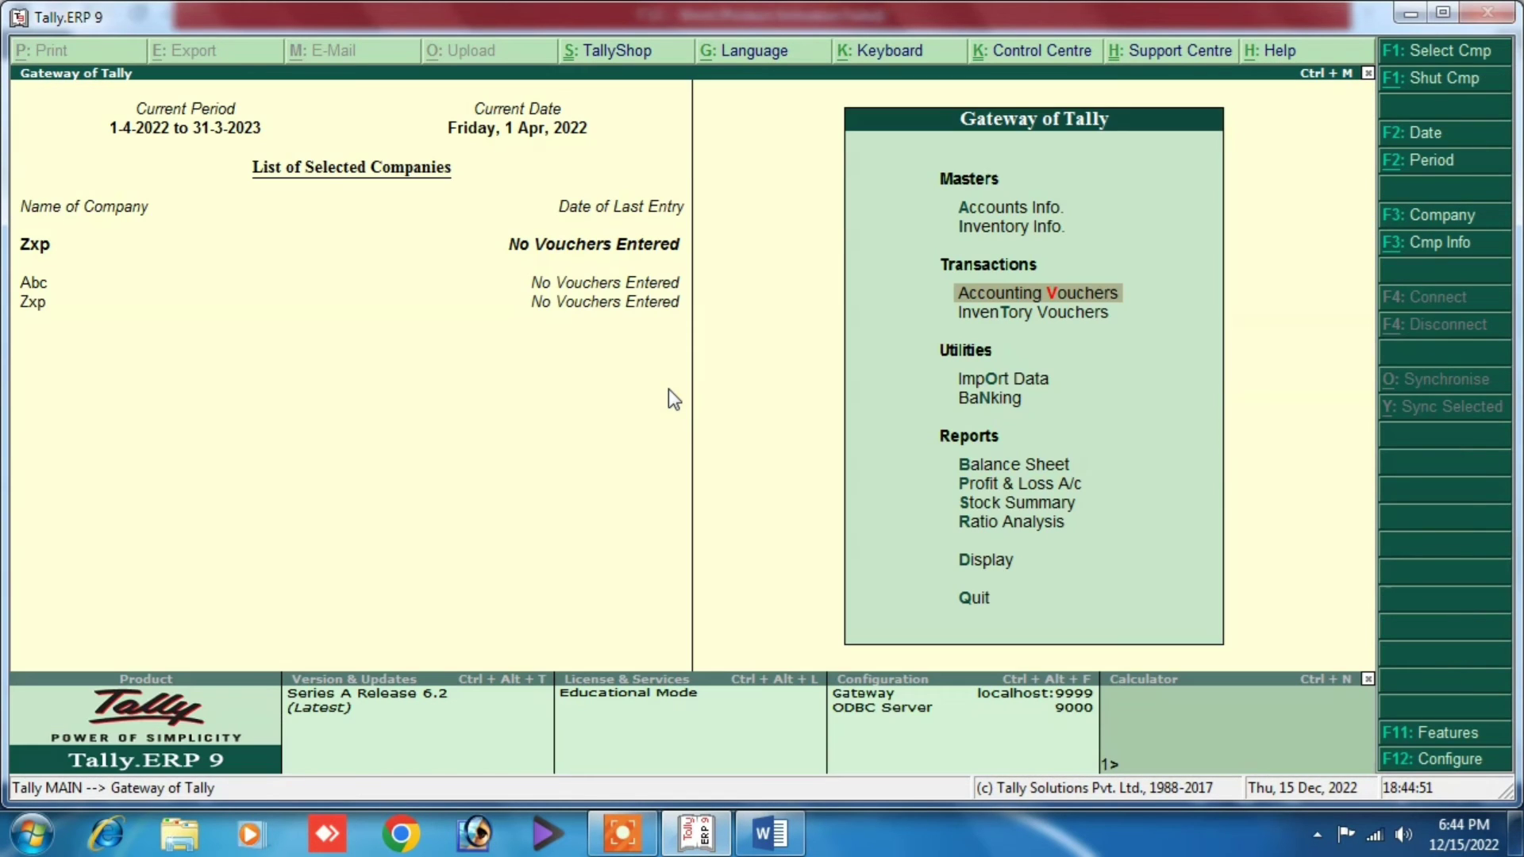
click(1087, 292)
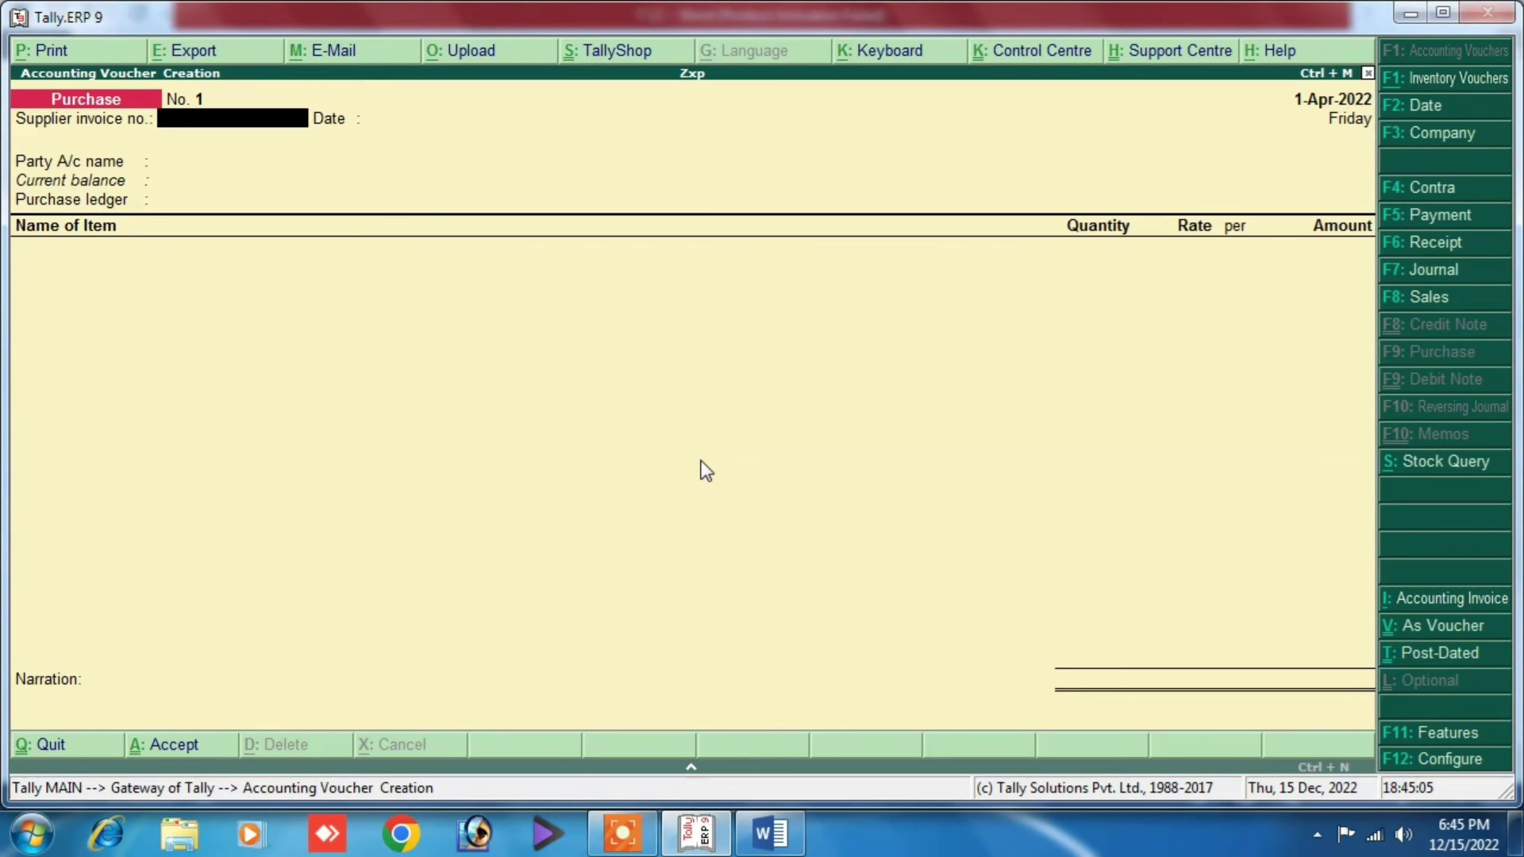
Set "Use reversing journals and optional vouchers" to Yes in the company's Accounting Features and accept the form.
key(F11)
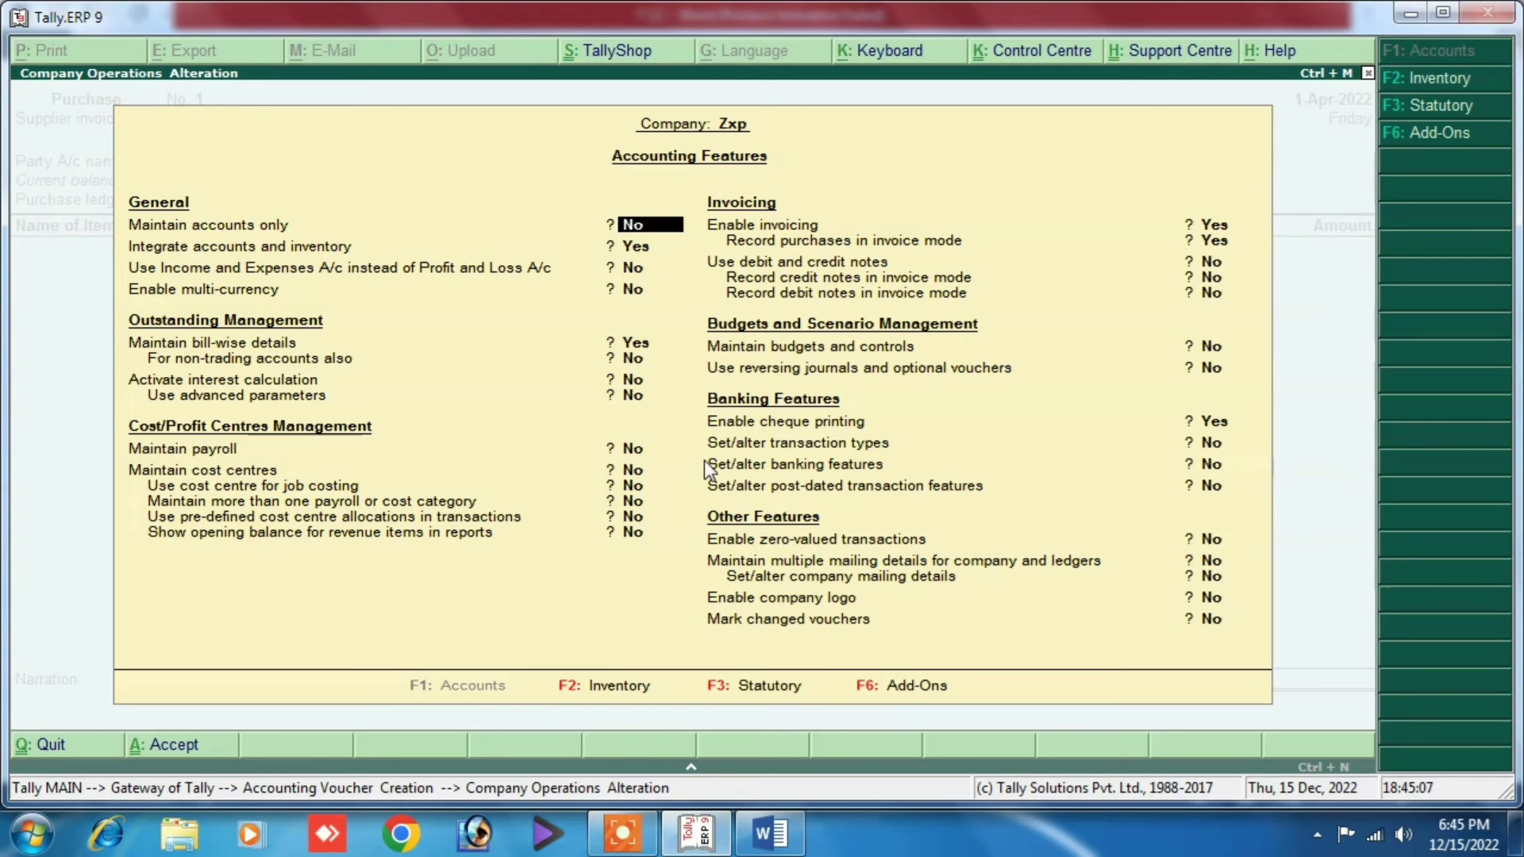
key(Down)
key(Down)
key(Down)
key(Down)
key(Down)
key(Down)
key(Down)
key(Down)
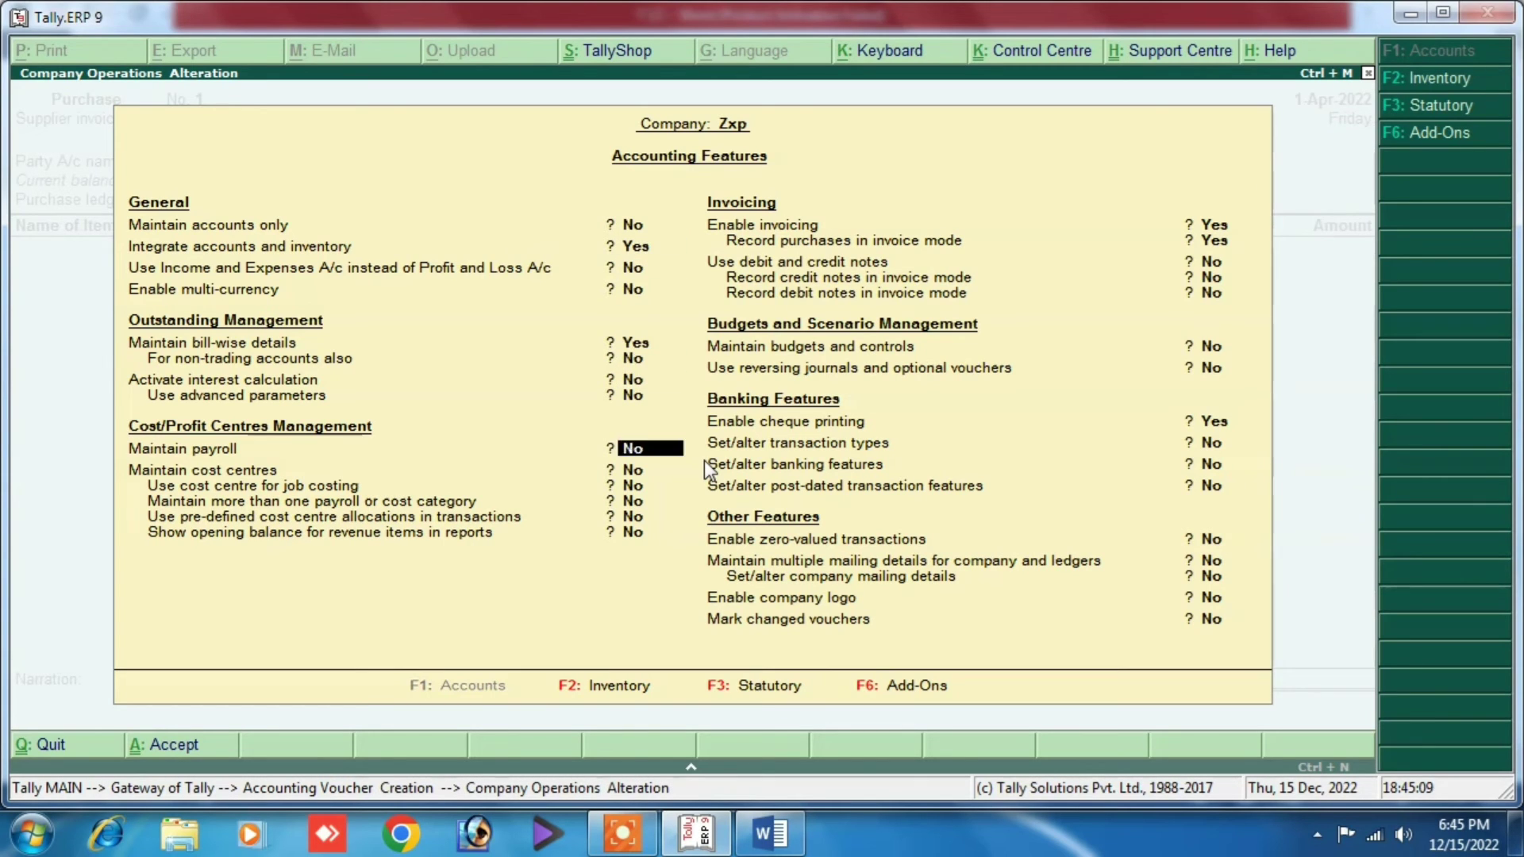
key(Down)
key(Down)
key(Down)
key(Down)
key(Down)
key(Down)
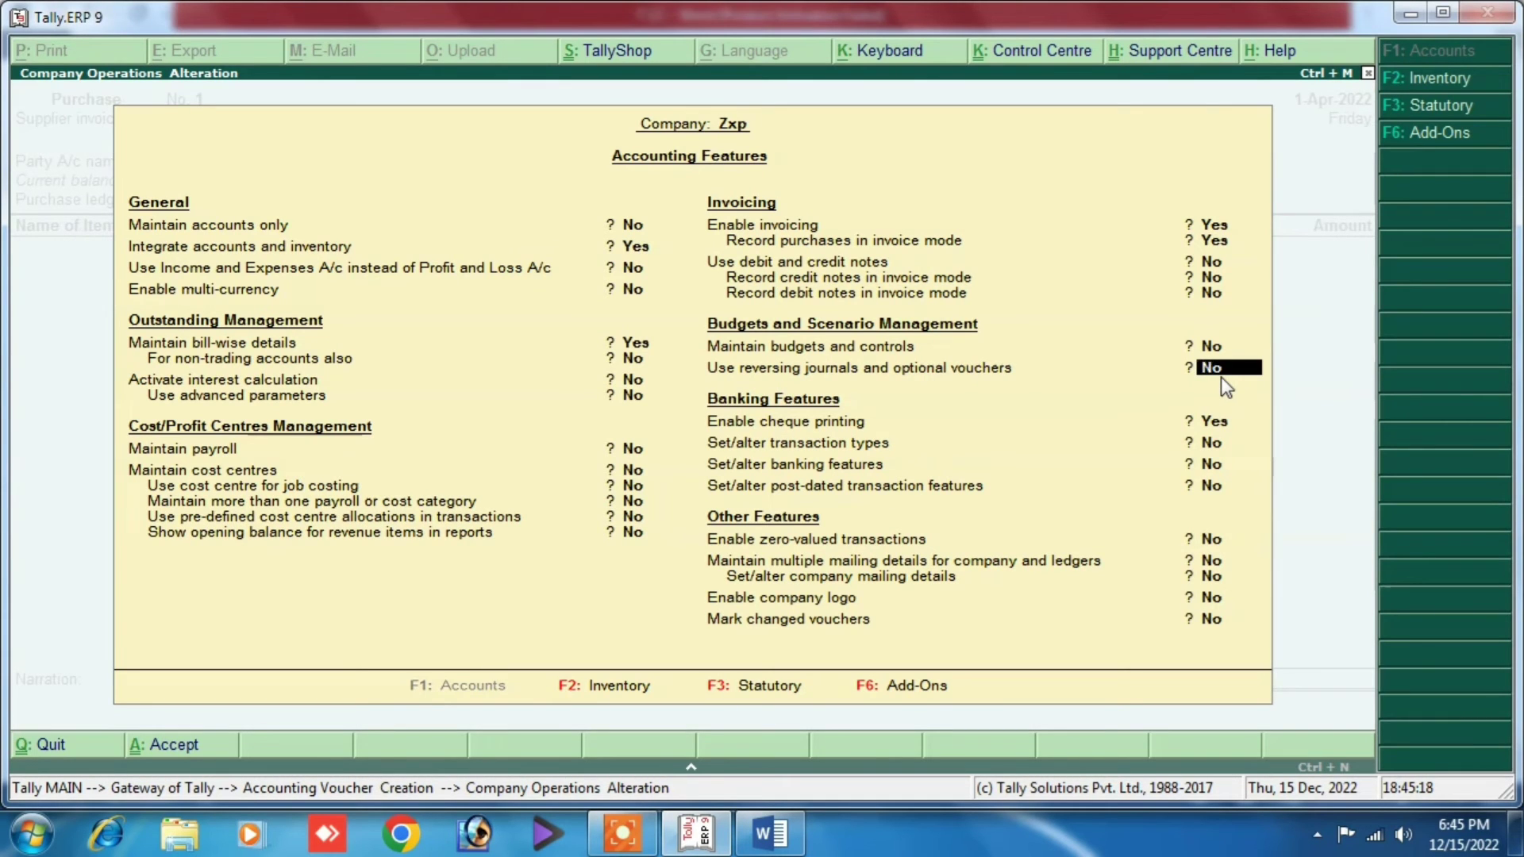
text(Y)
key(Return)
key(Return)
key(Return)
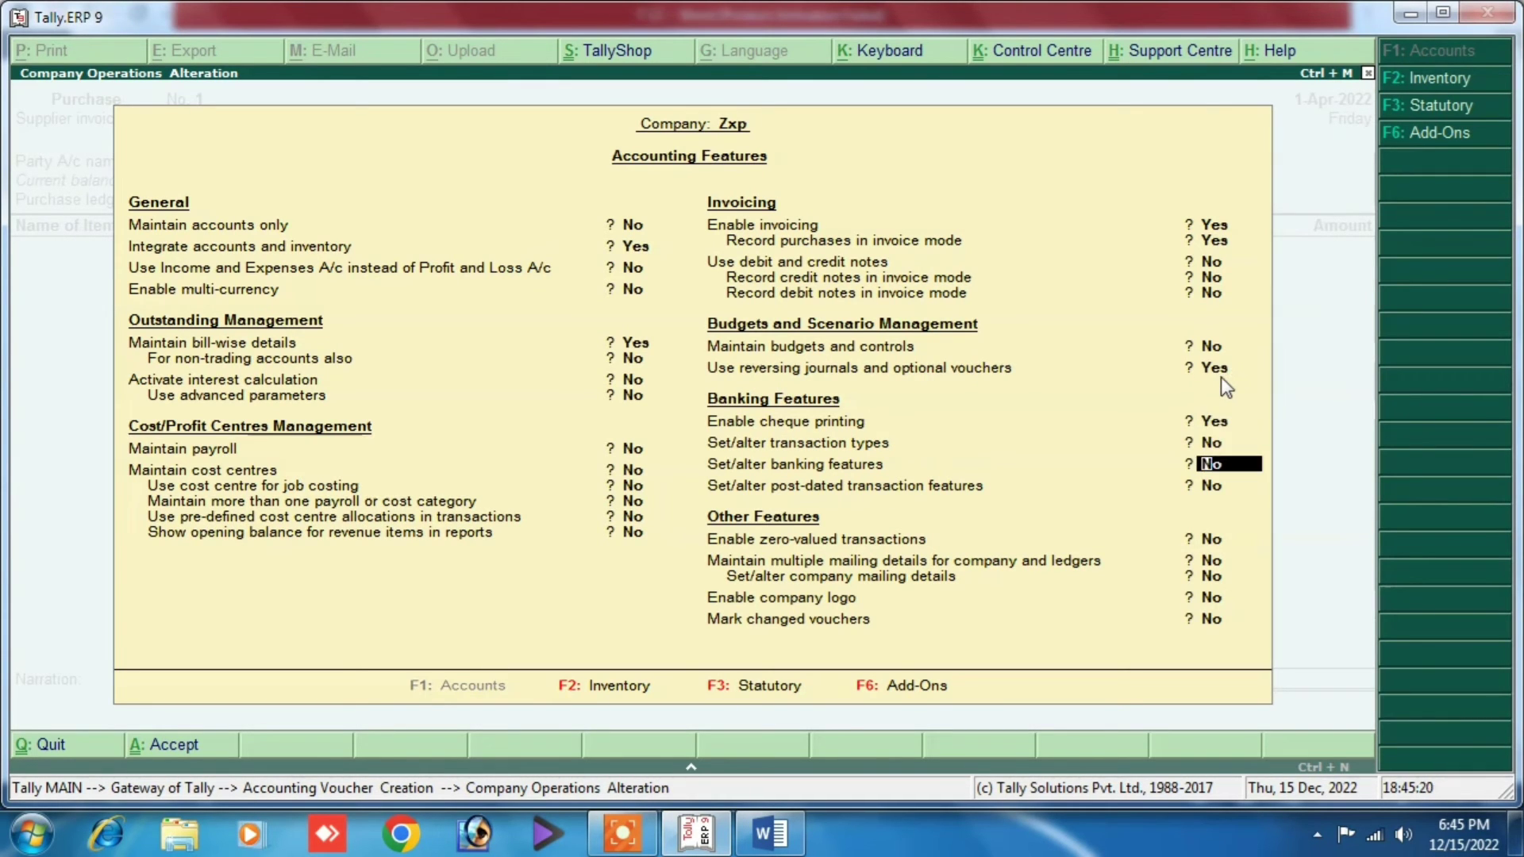
key(ctrl+a)
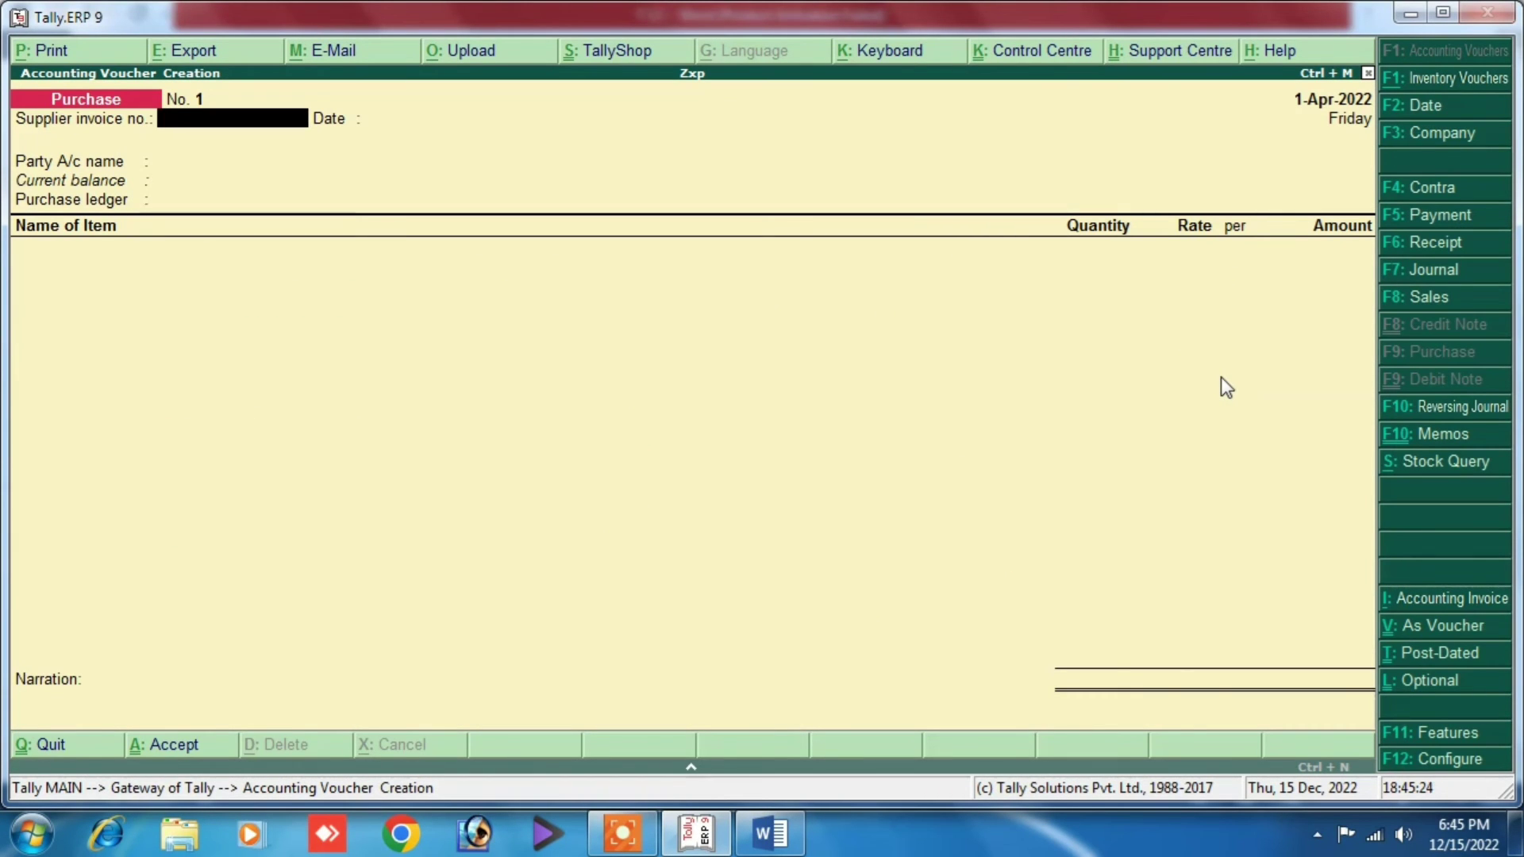
Switch to a Reversing Journal voucher, quit and reopen it once from Accounting Vouchers, and return to the Gateway of Tally.
key(F10)
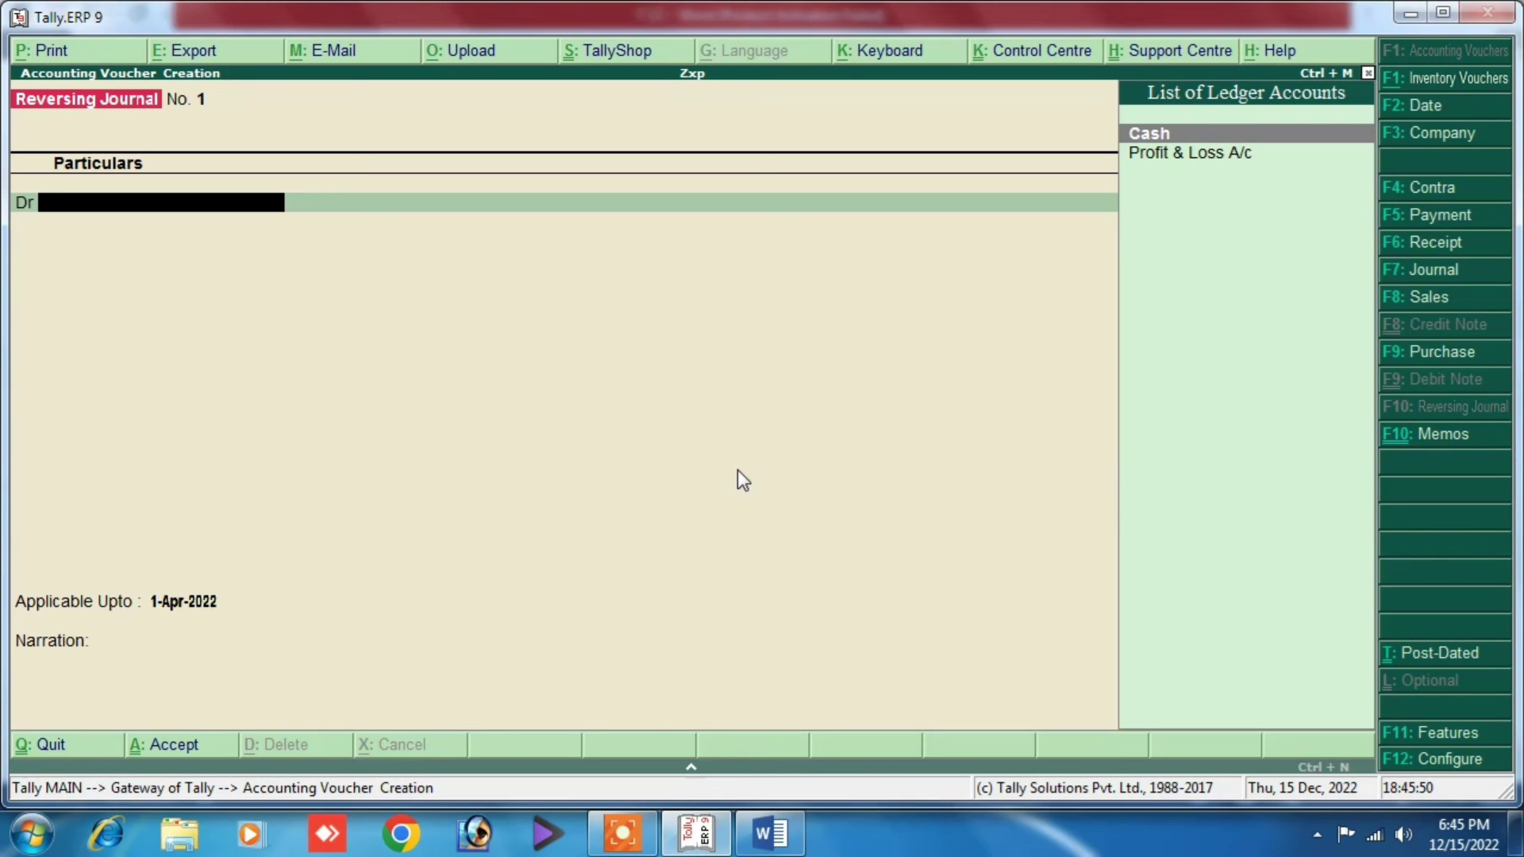
key(Escape)
key(y)
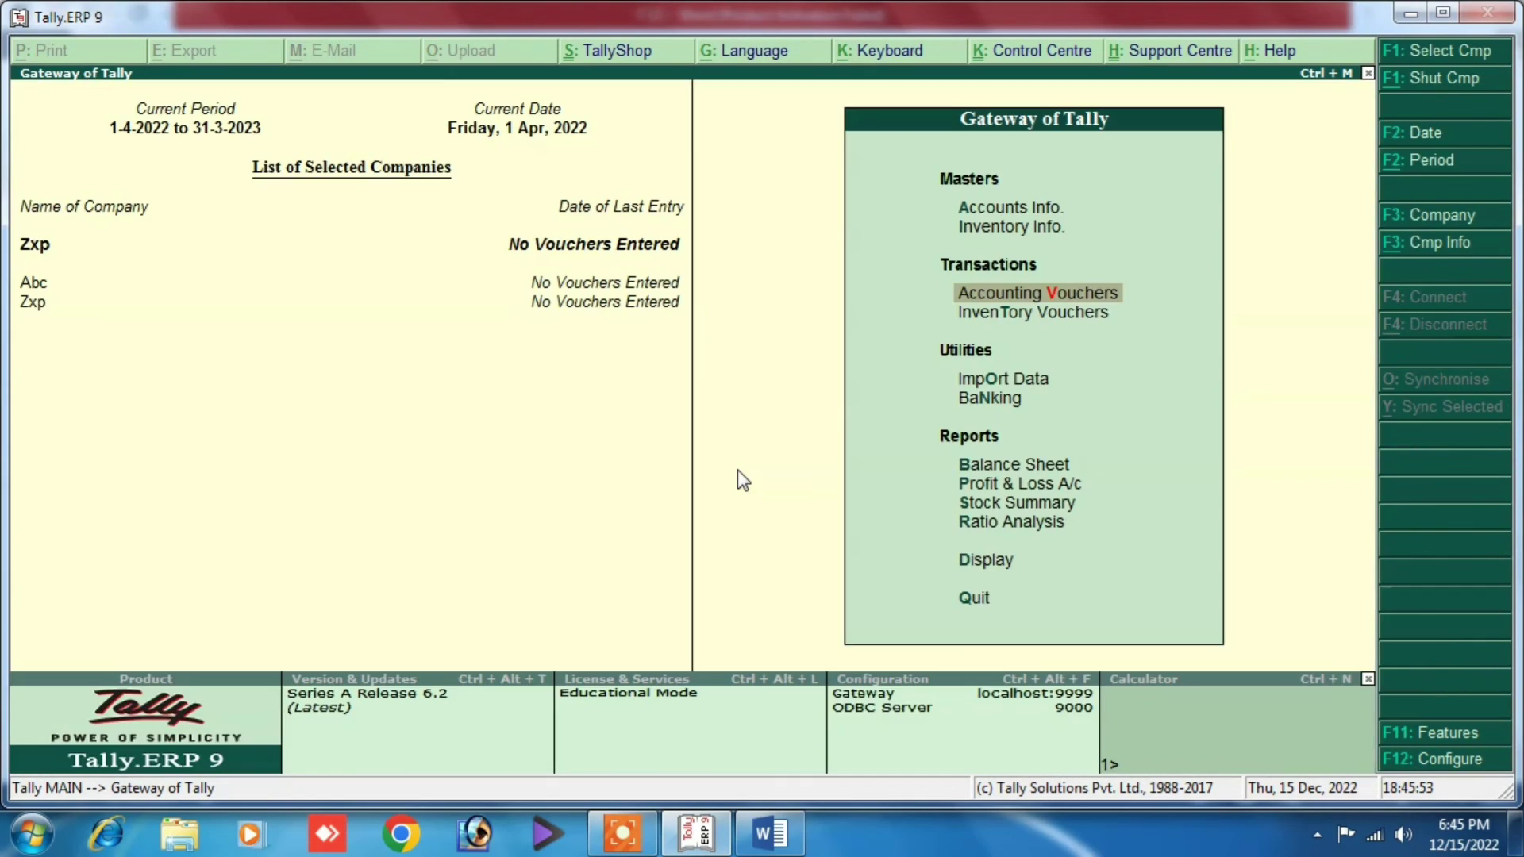
key(Return)
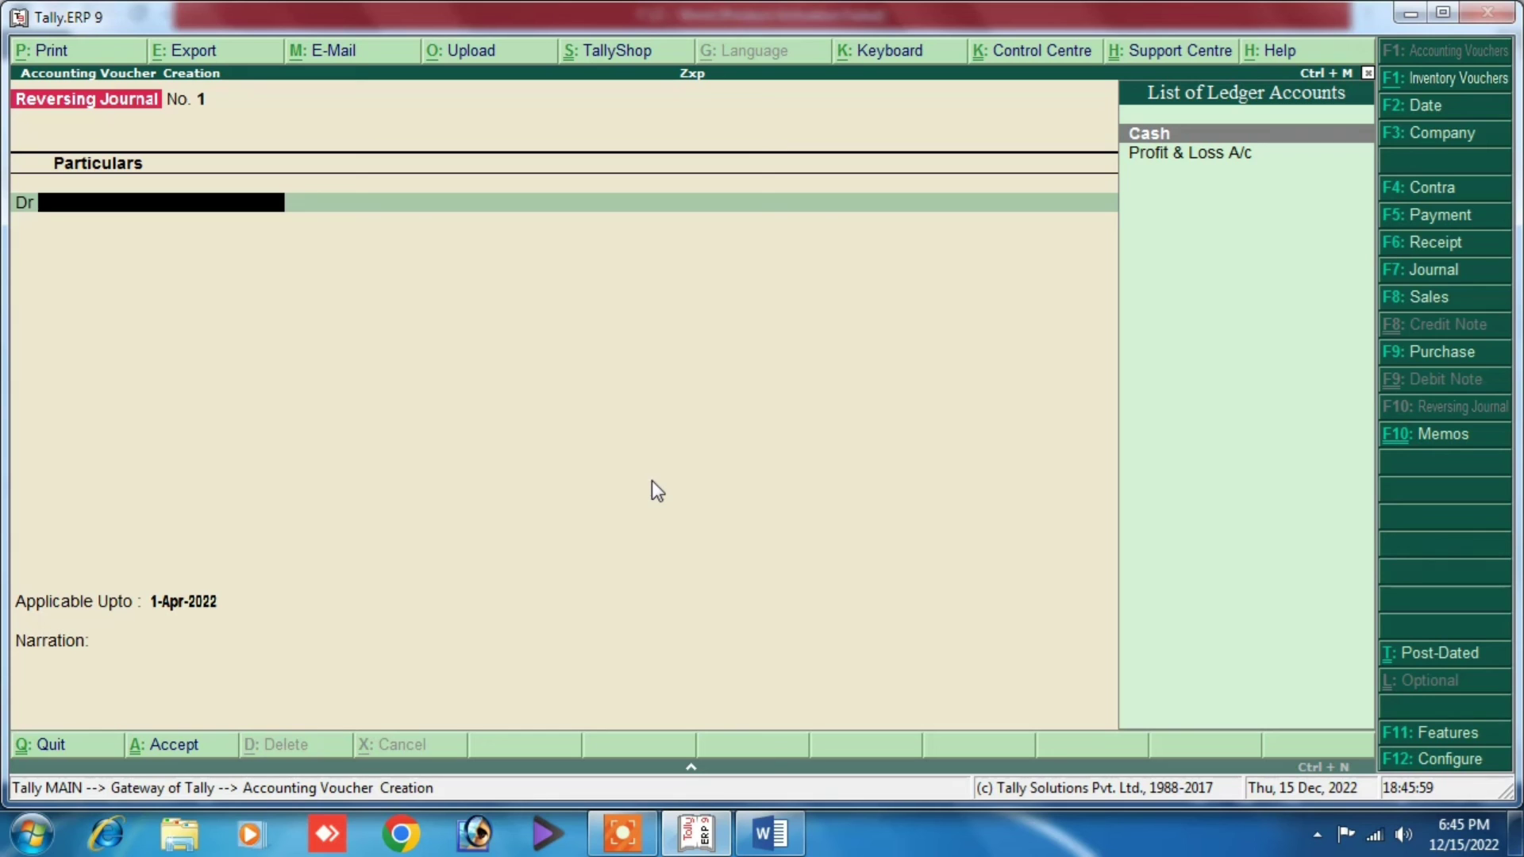
key(Escape)
key(Return)
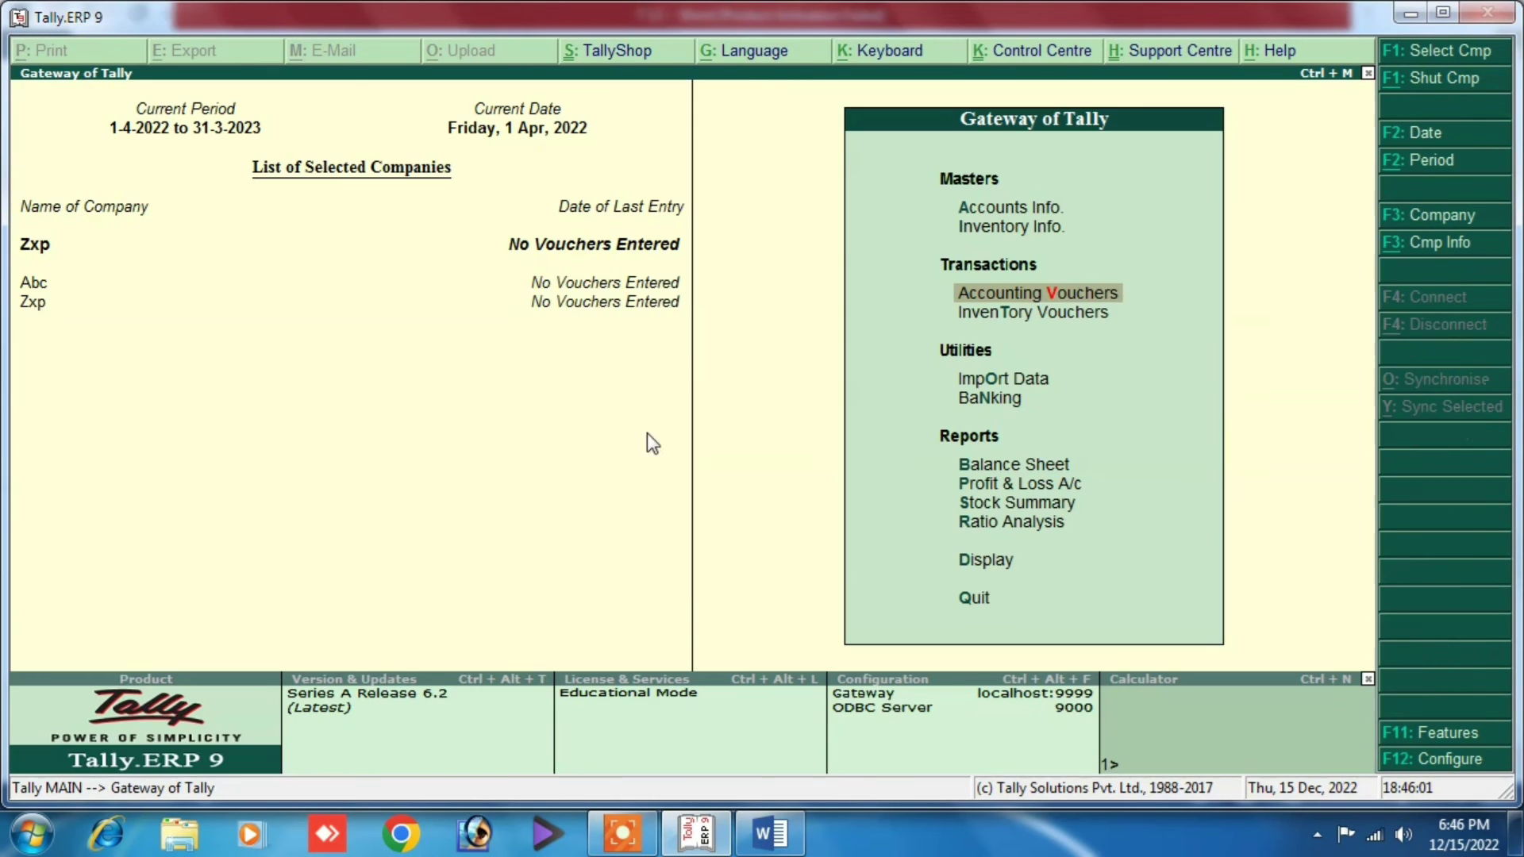
Check the F11 entry in the Word shortcut list and open Company Features from the Gateway of Tally in Tally.ERP 9.
key(alt+Tab)
scroll(363, 677, down, 1)
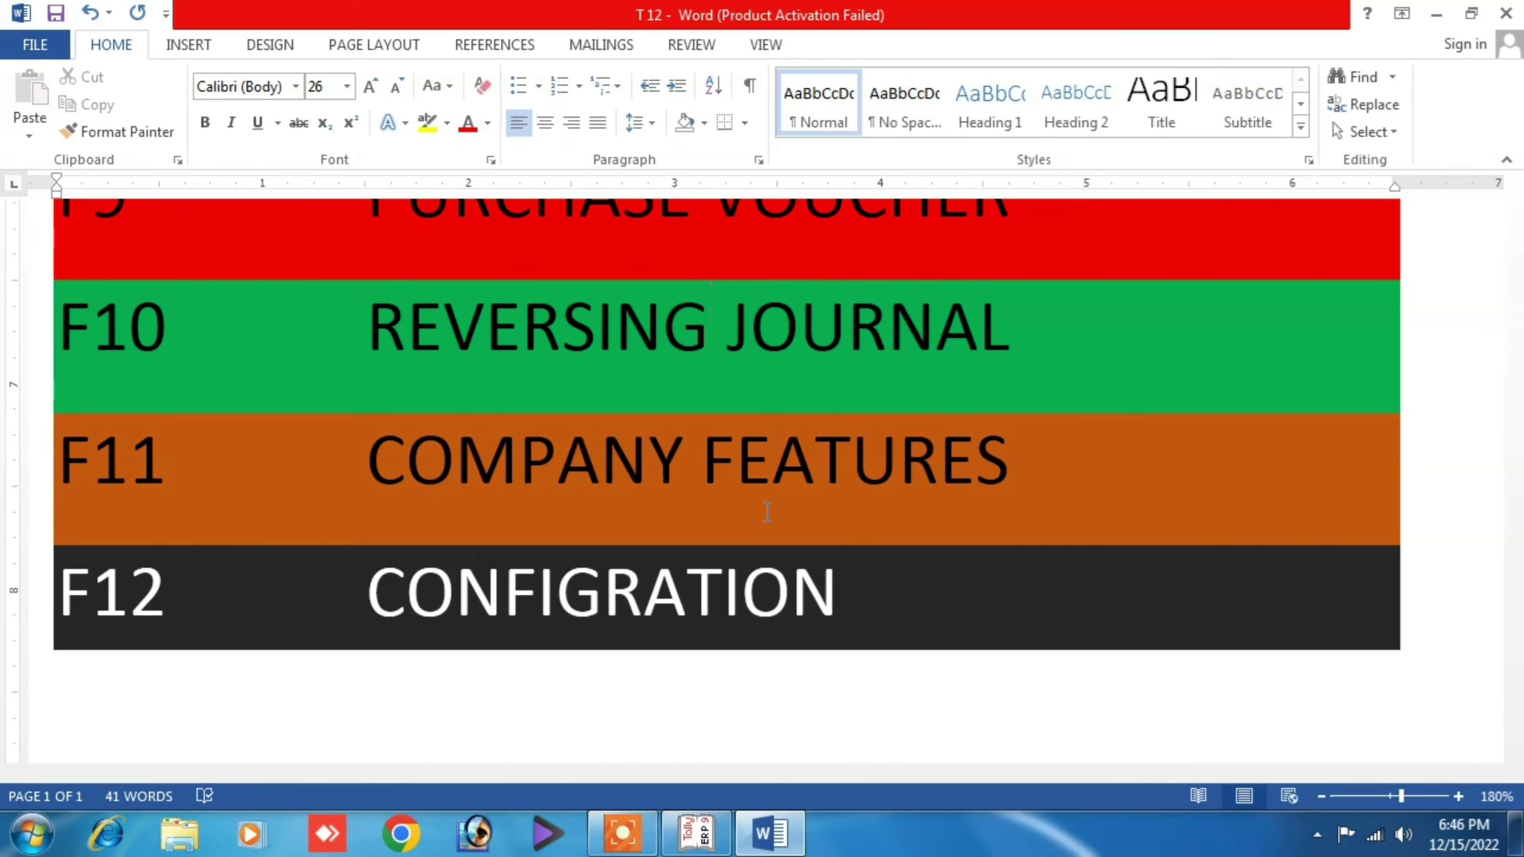
click(666, 817)
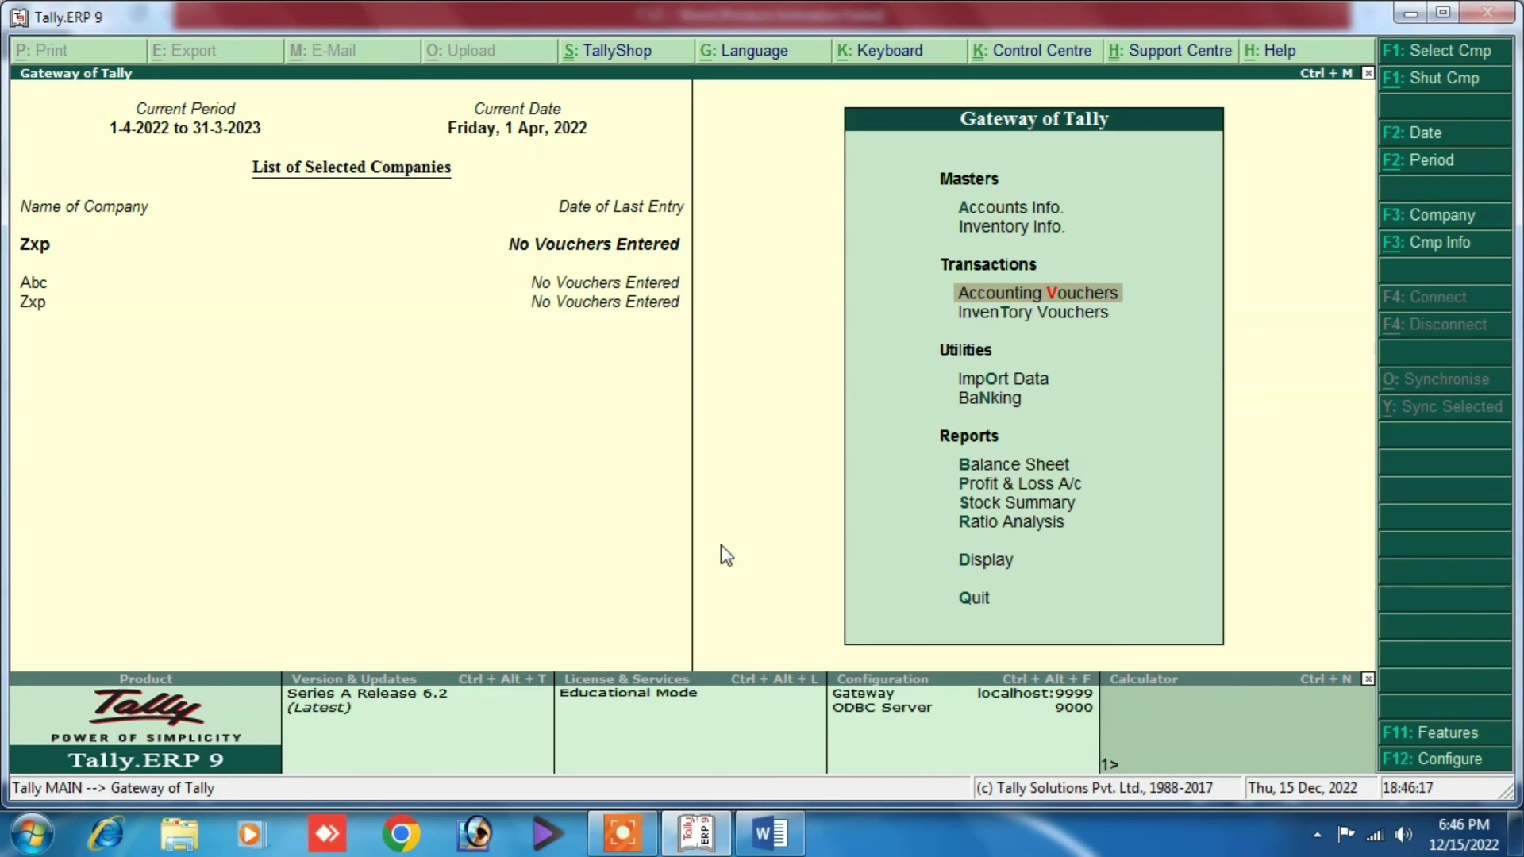
key(Up)
key(Up)
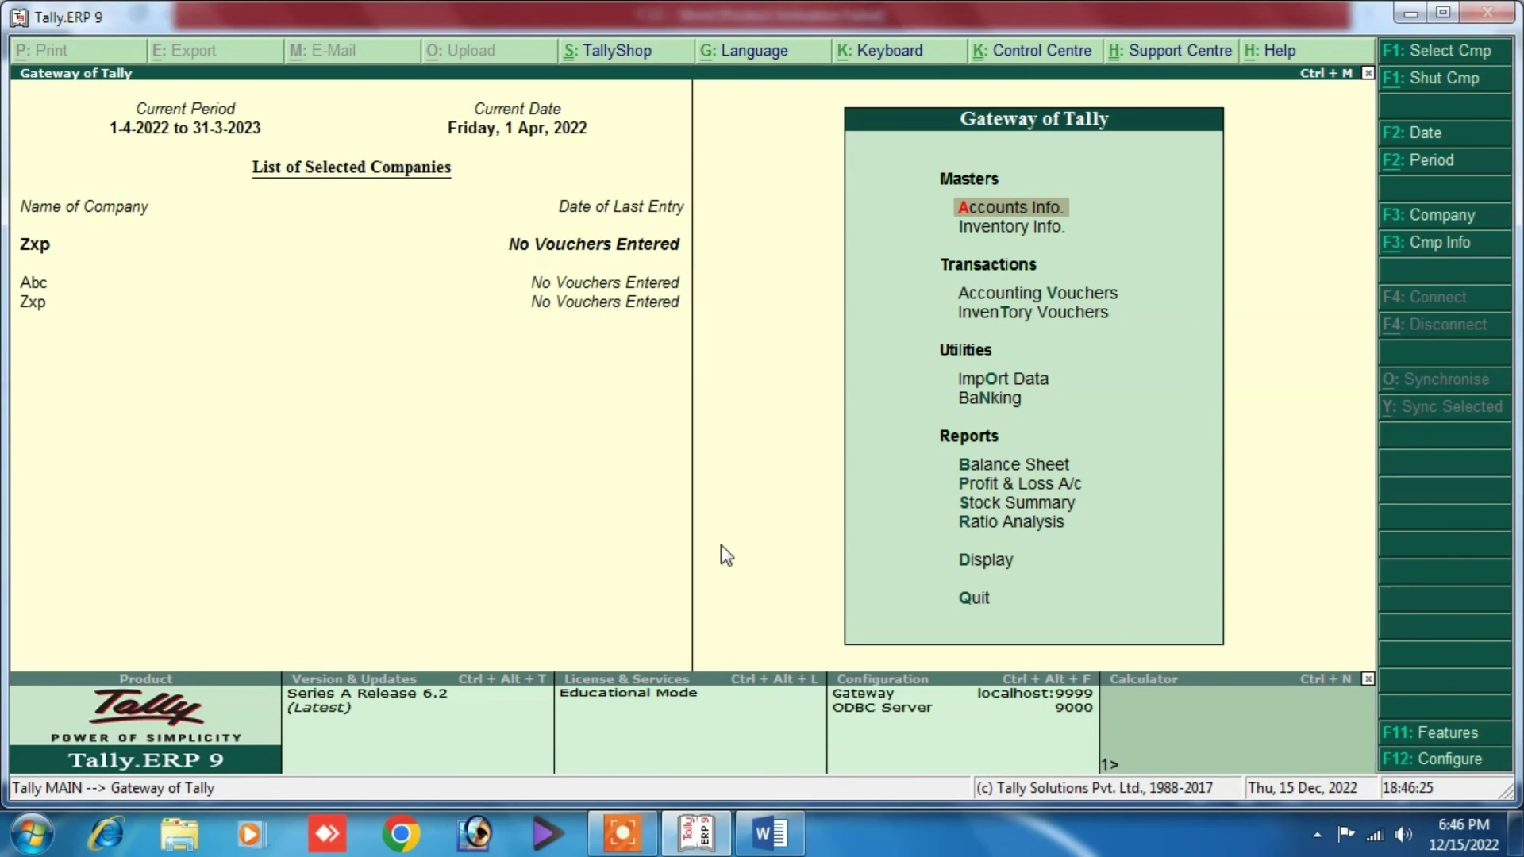
key(F11)
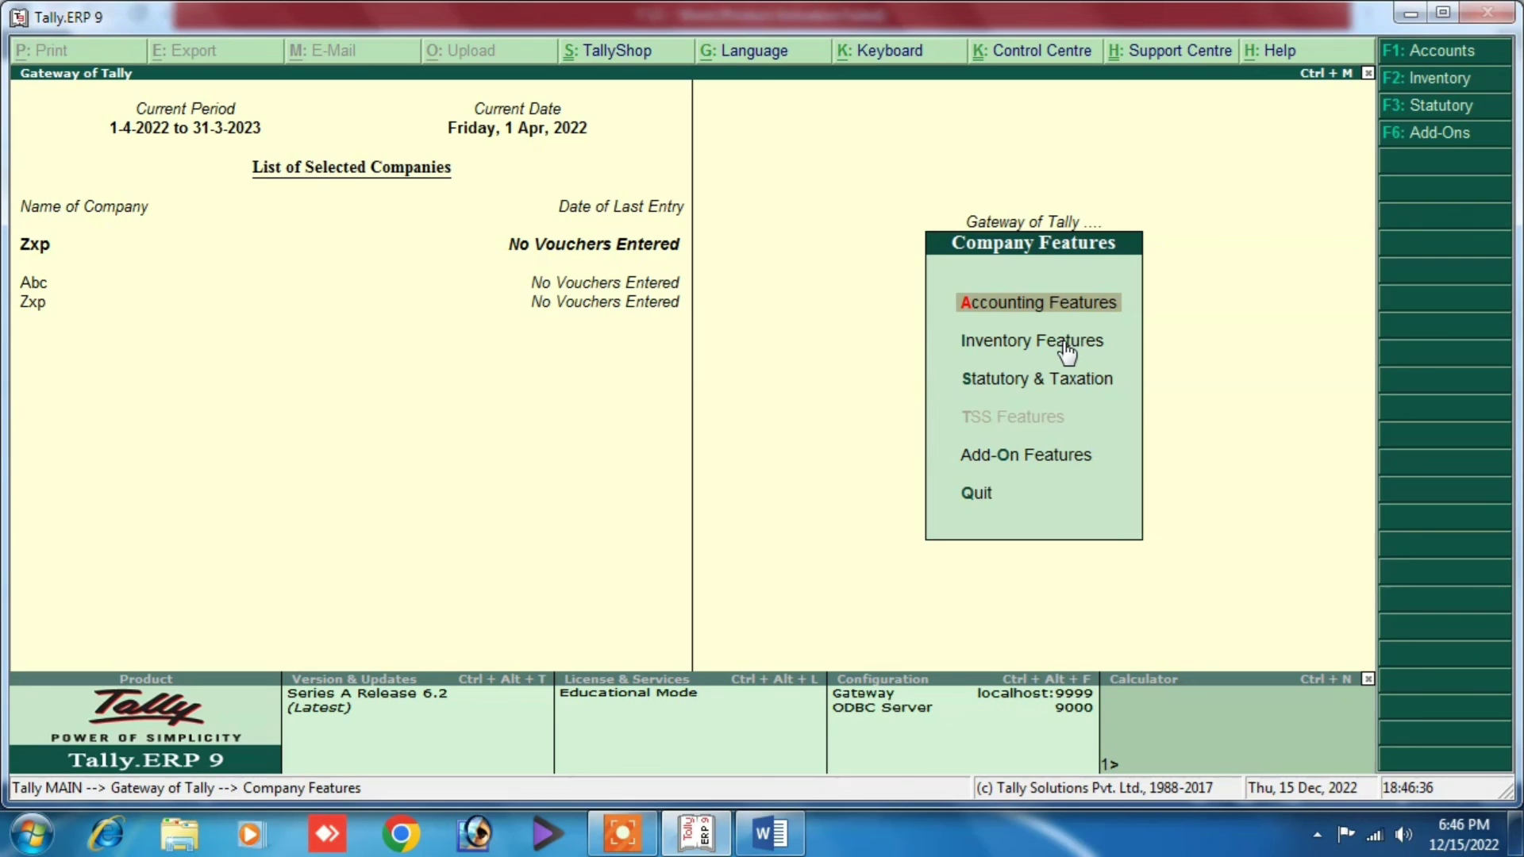
Check the F12 entry in the Word shortcut list, leave Company Features in Tally.ERP 9 and open Configuration.
click(769, 834)
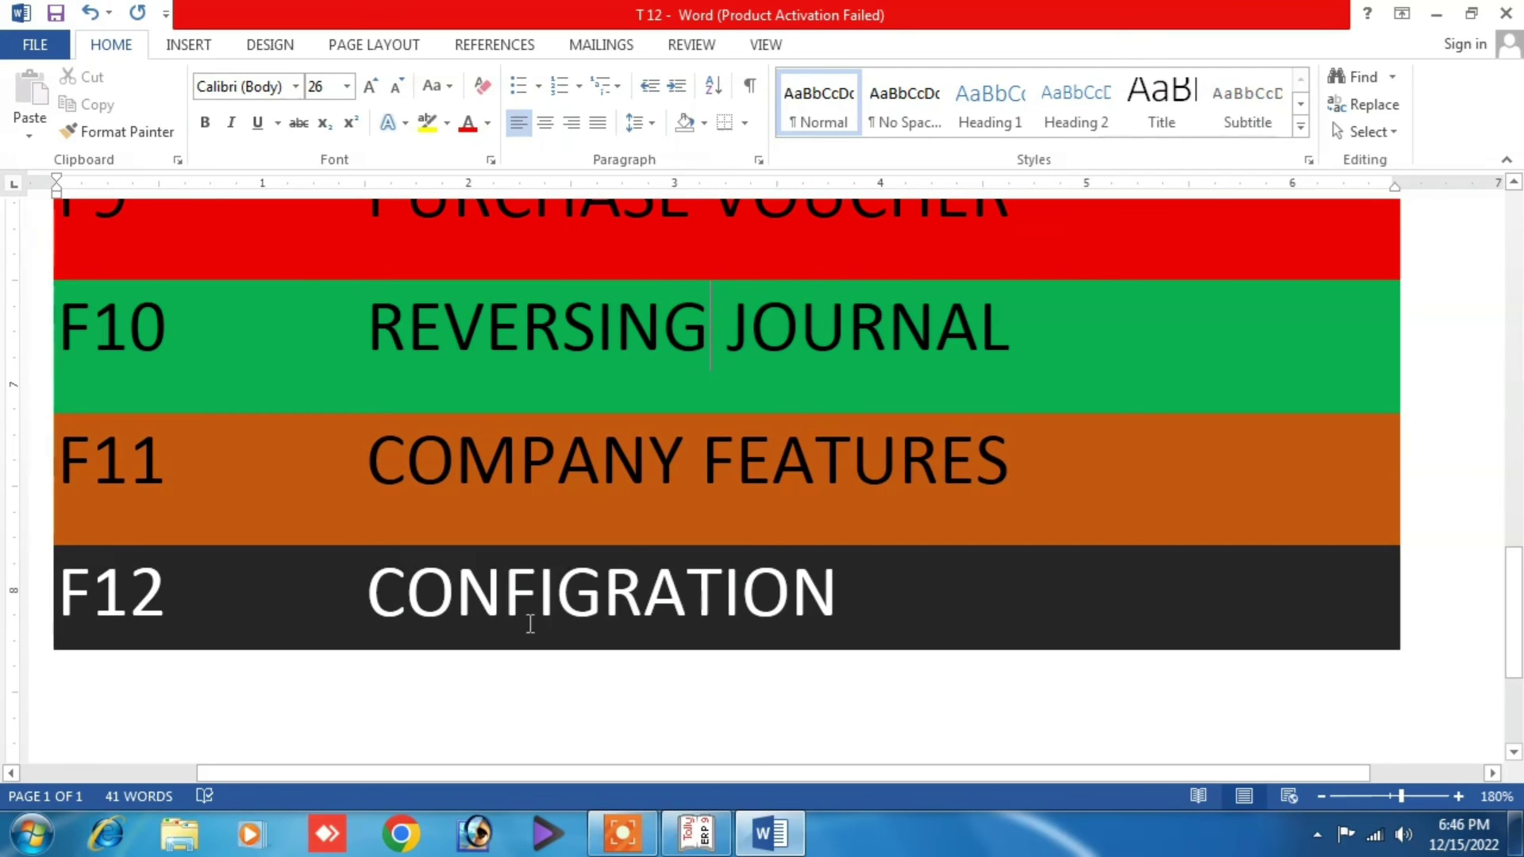
click(697, 833)
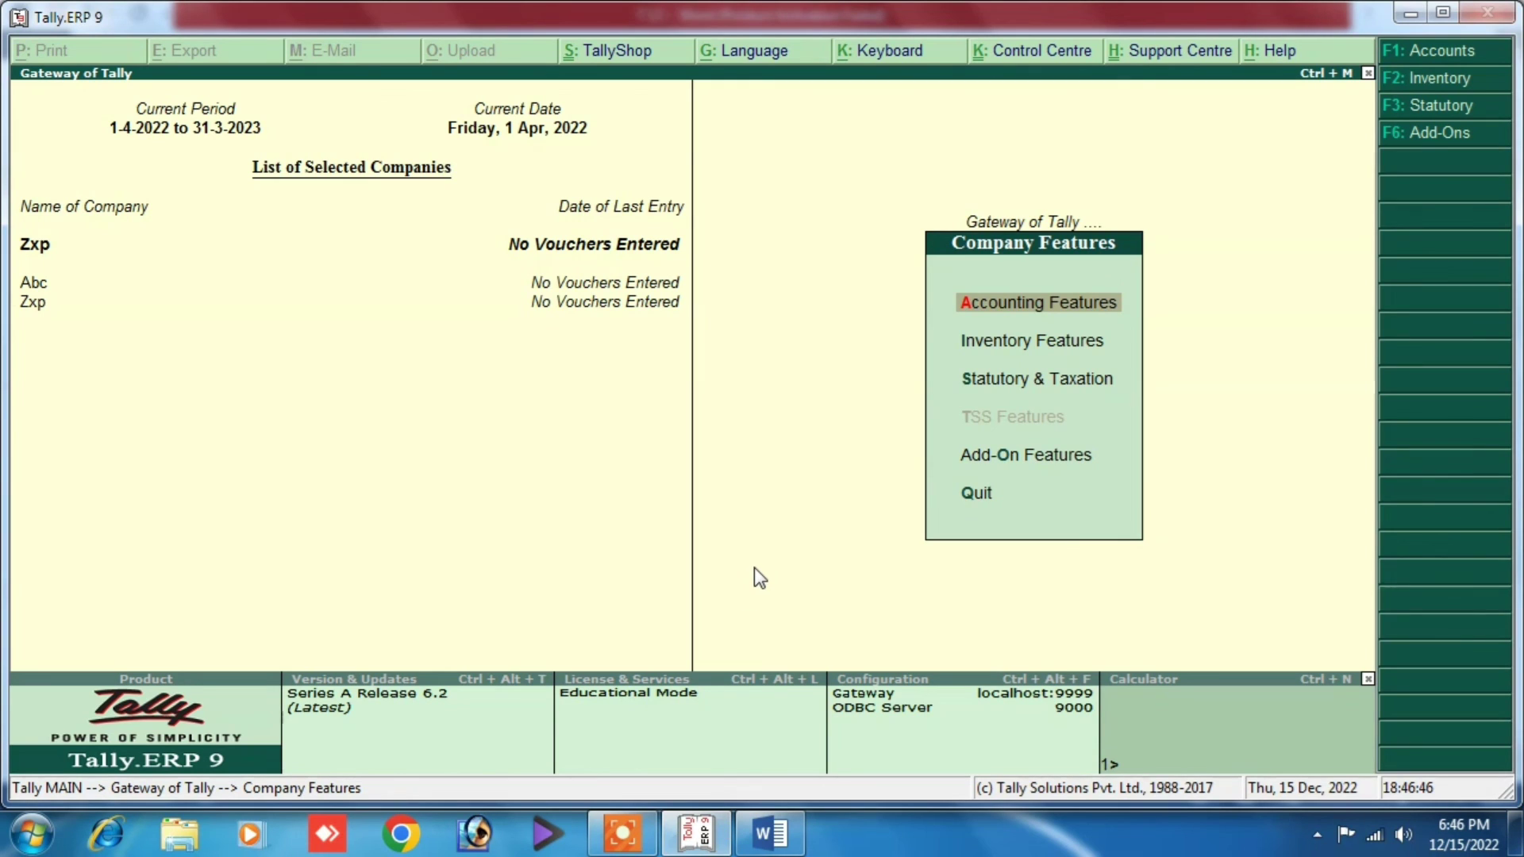
key(Escape)
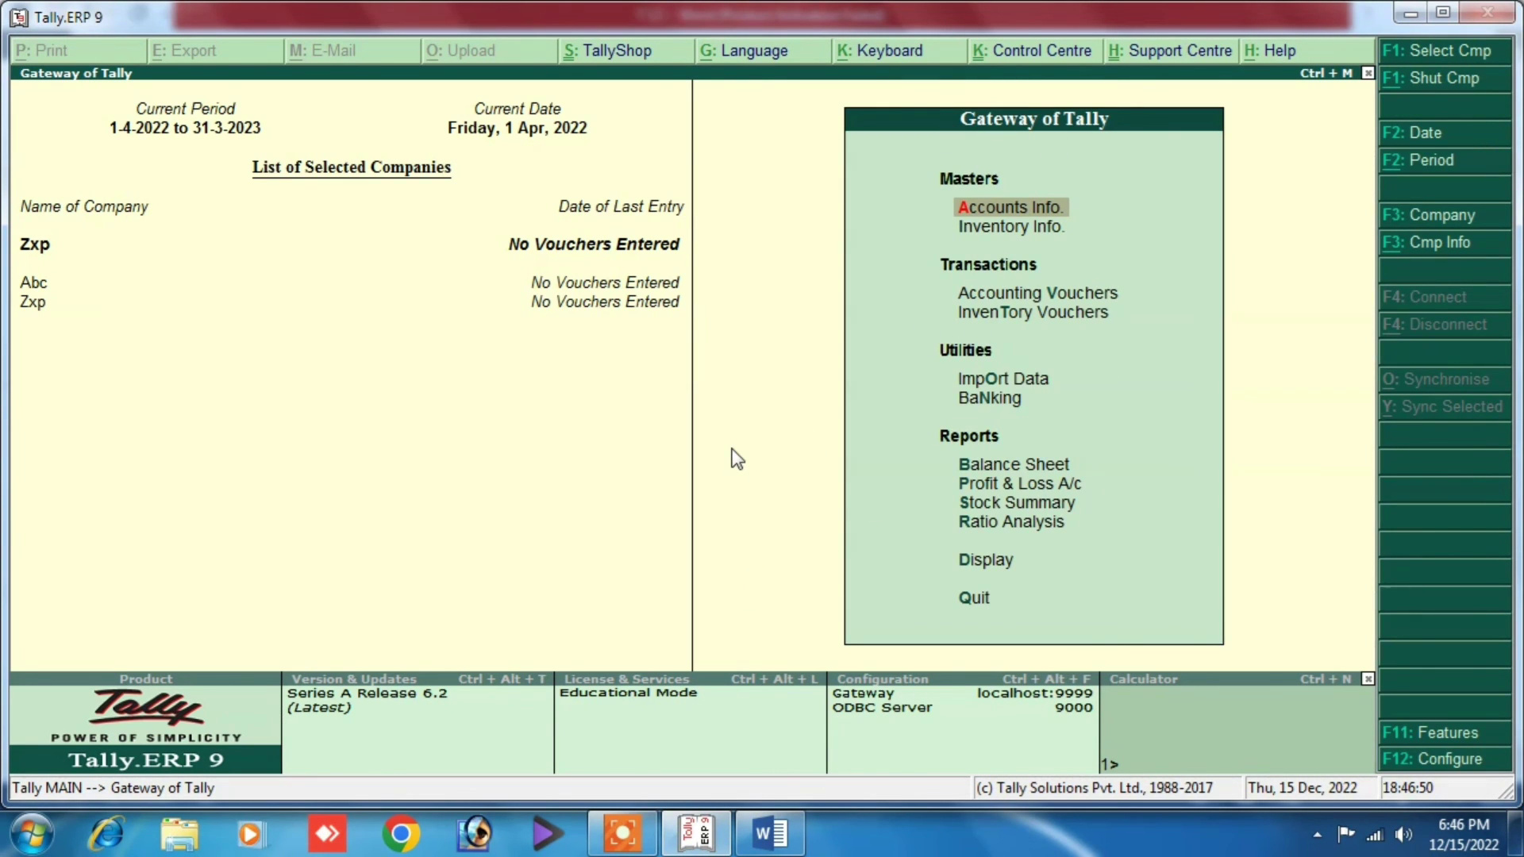
key(F12)
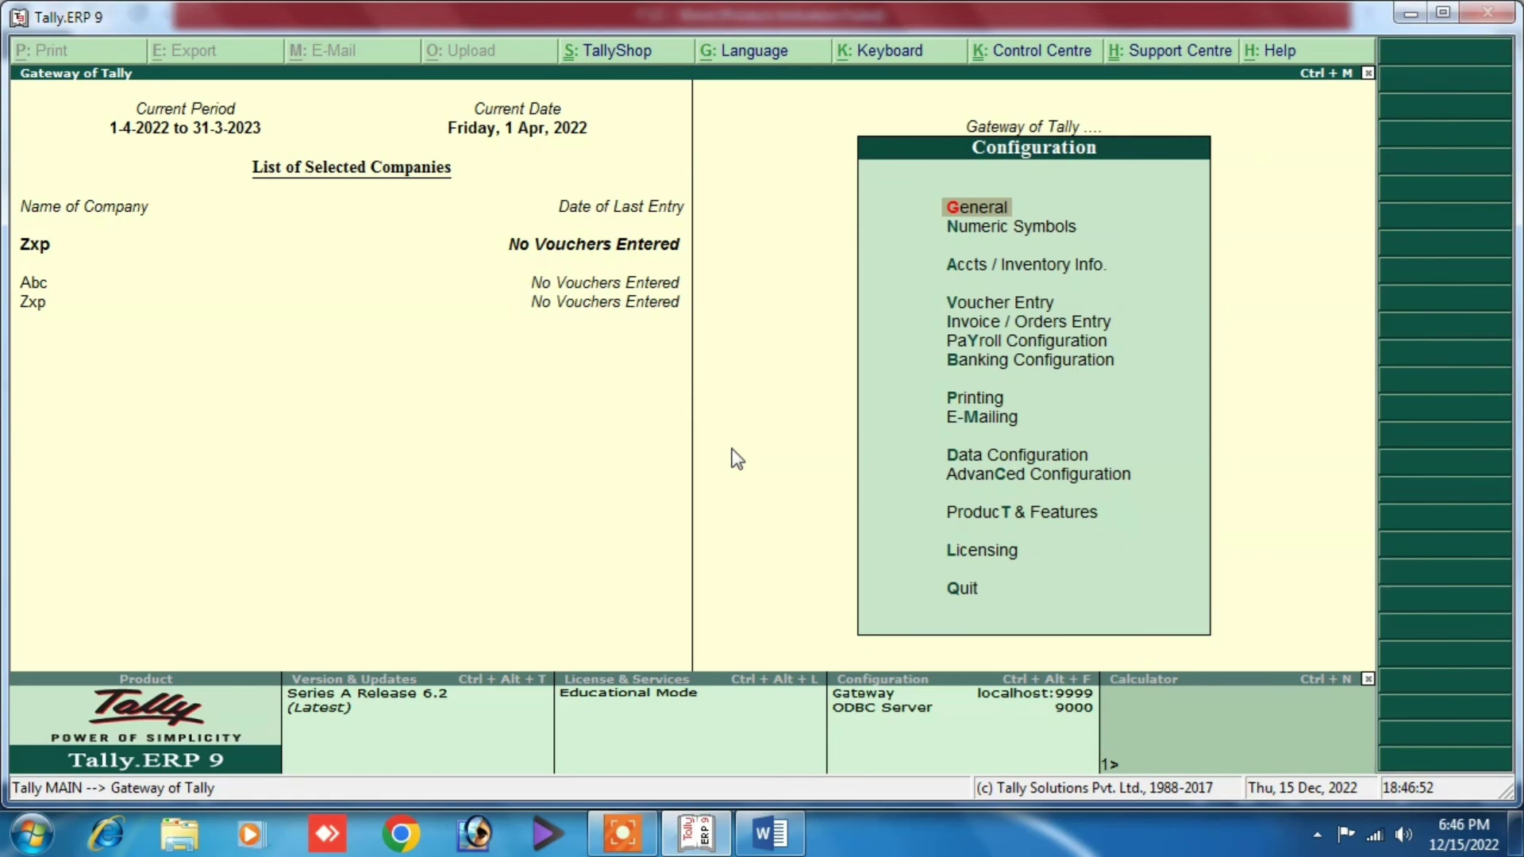